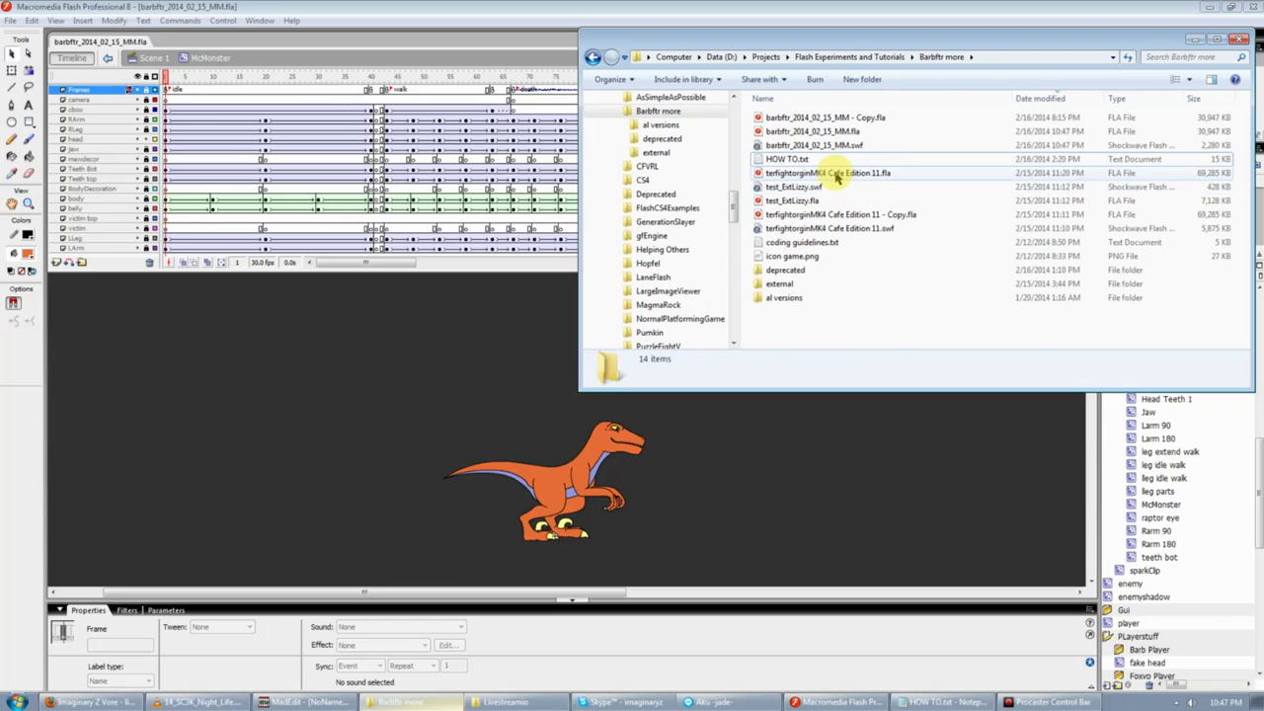
Open terfightorginMK4 Cafe Edition 11.fla with the default substitute fonts and expand its Barbftr enemies library folder
double_click(836, 173)
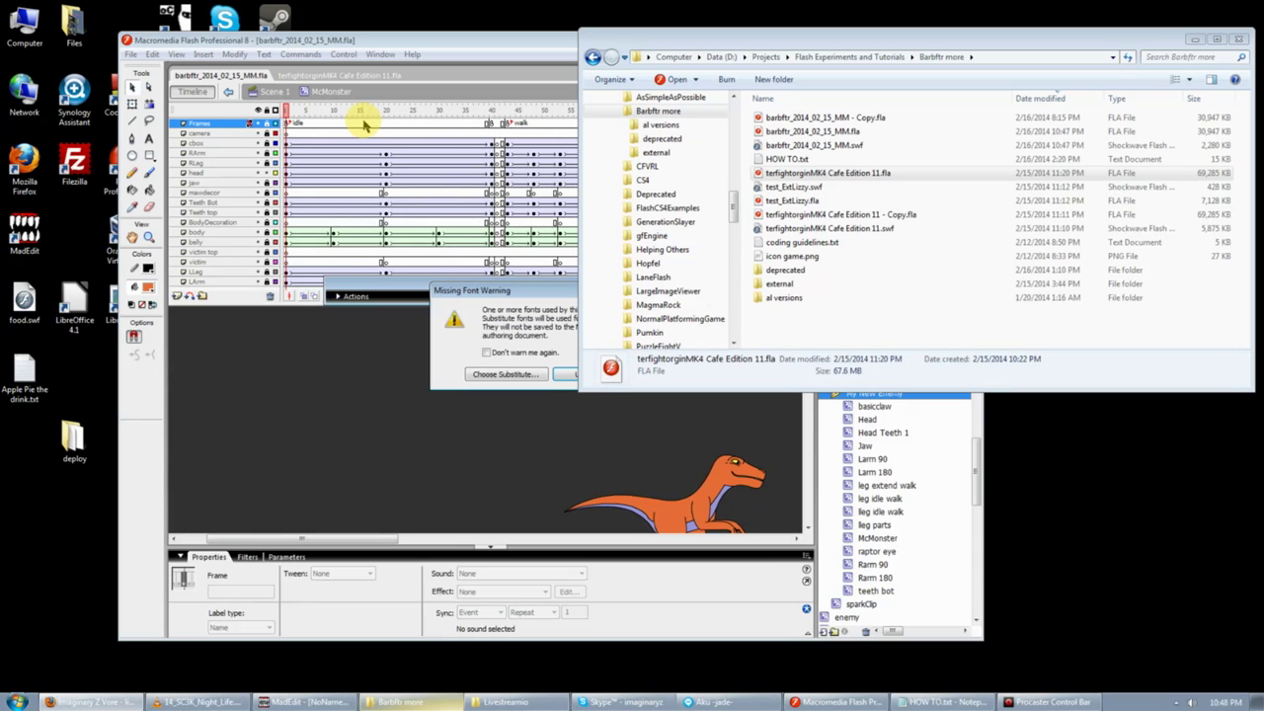
click(539, 307)
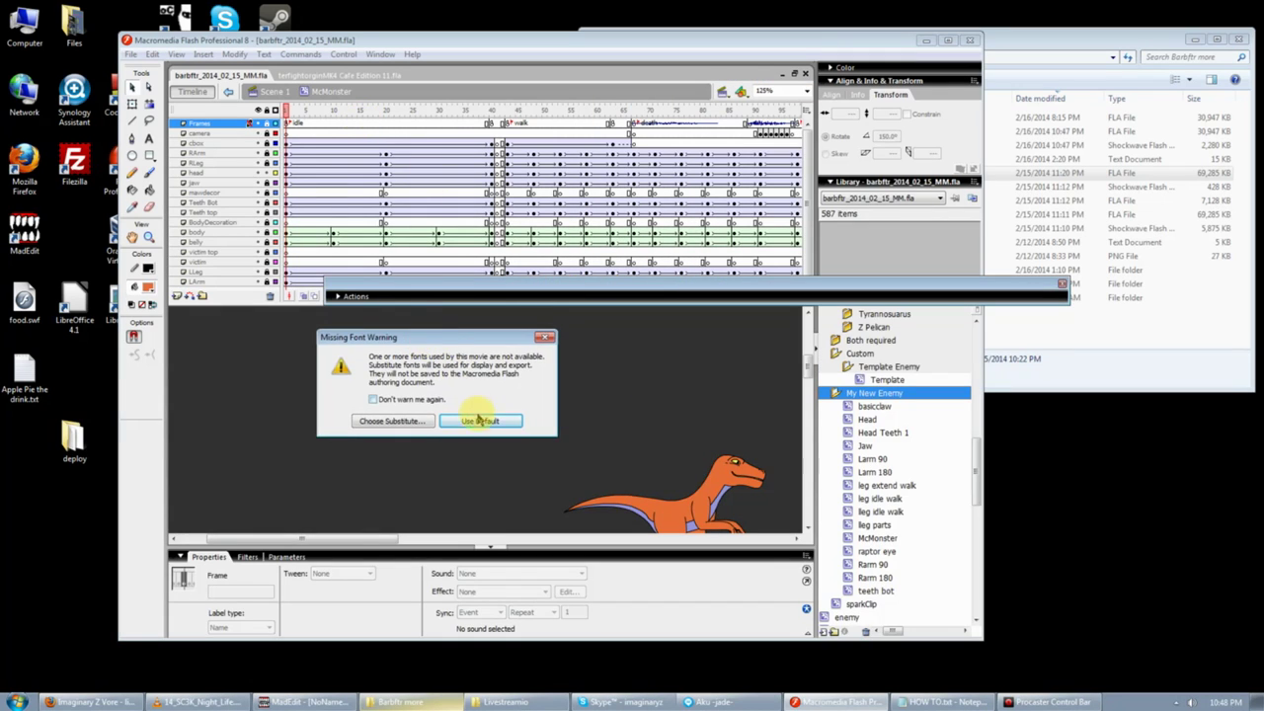
click(480, 420)
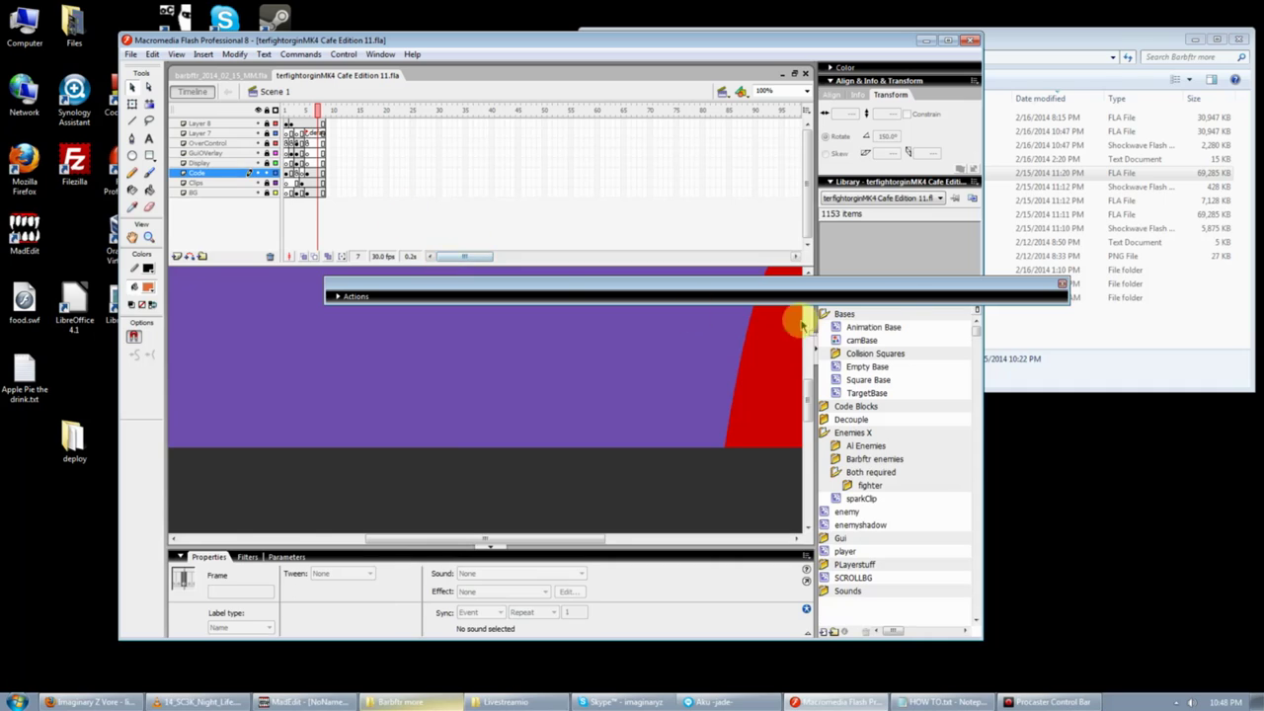
double_click(839, 460)
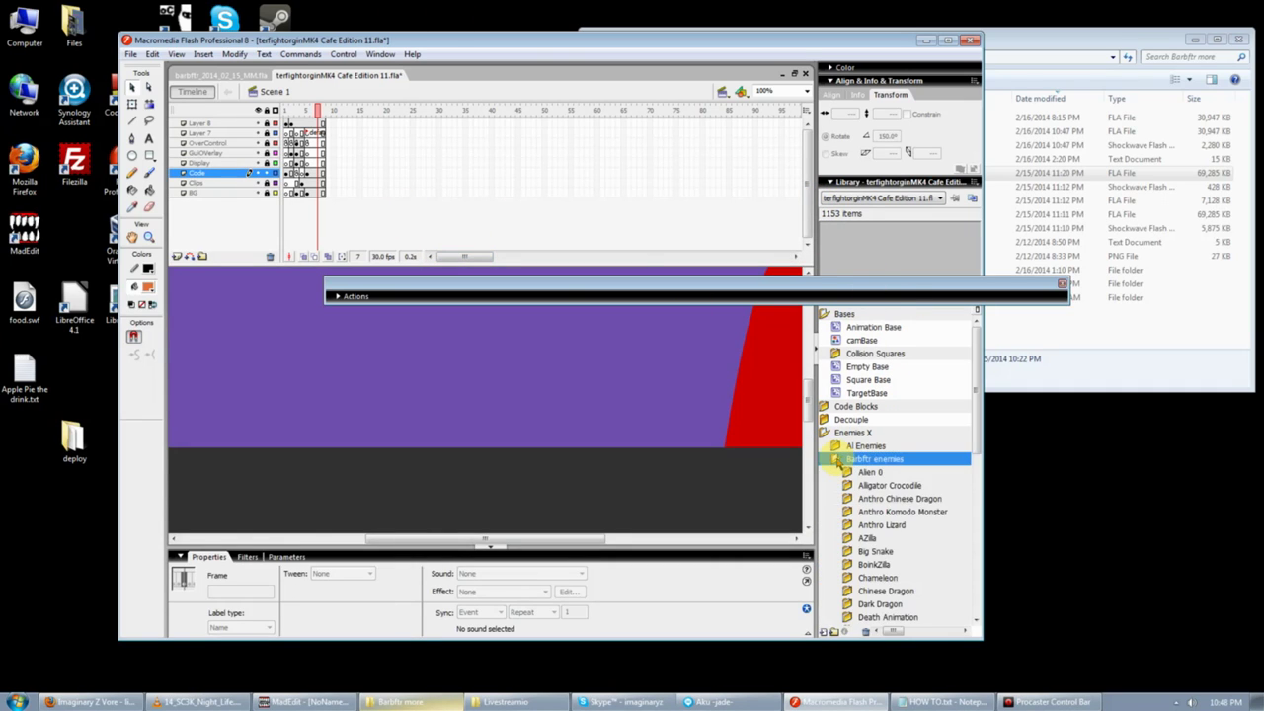
scroll(844, 461, down, 3)
scroll(847, 460, up, 1)
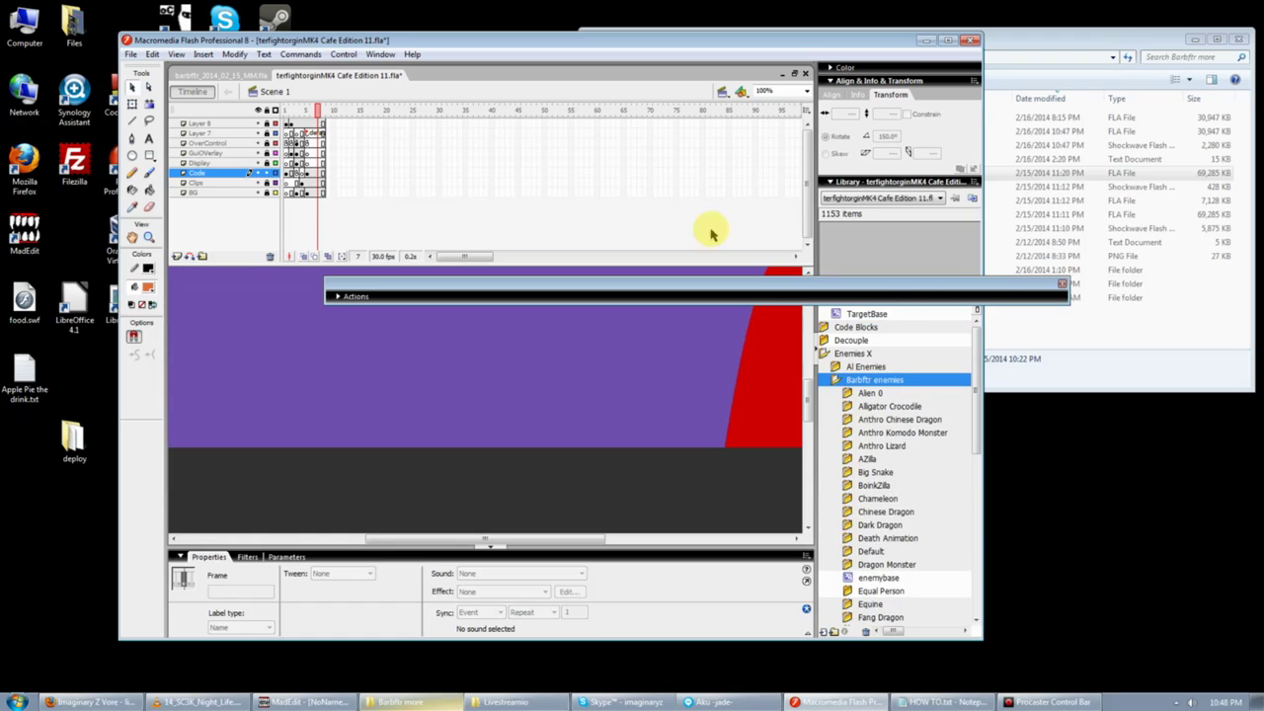
Try to copy the My New Enemy library folder from barbftr_2014_02_15_MM.fla into the Barbftr enemies folder of terfightorginMK4 Cafe Edition 11.fla
click(233, 76)
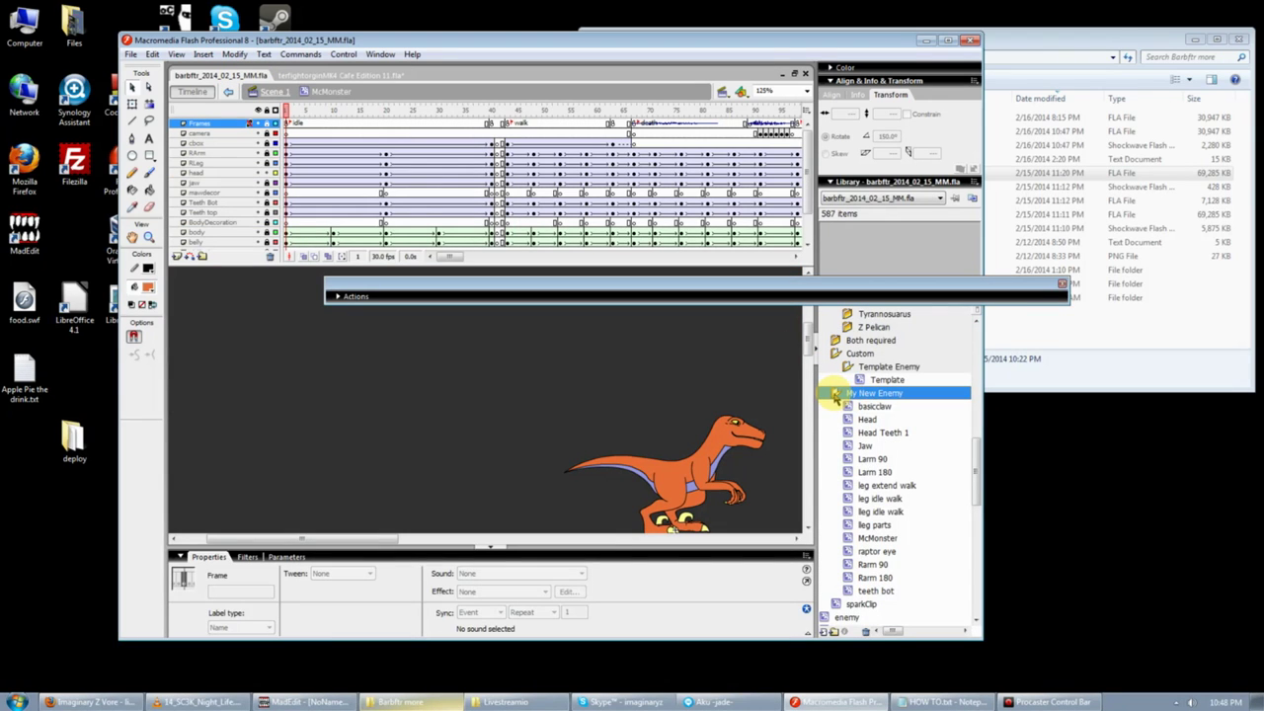
right_click(837, 392)
click(851, 412)
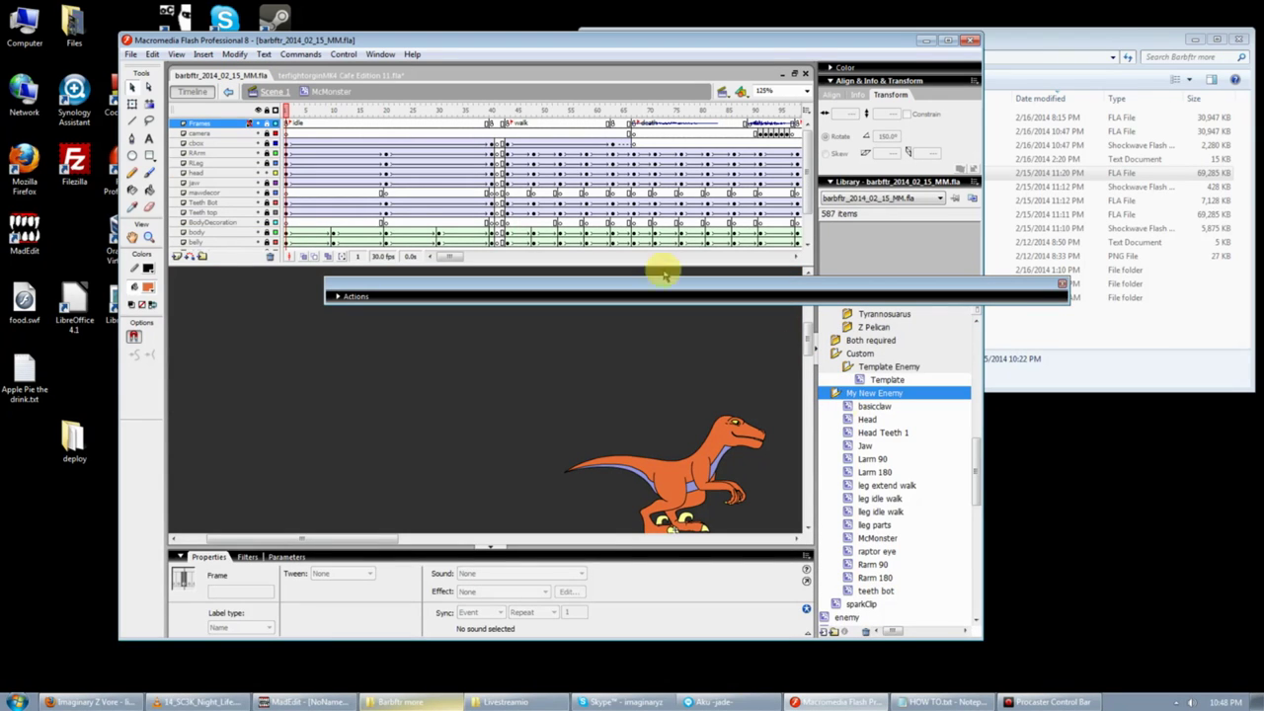
click(341, 77)
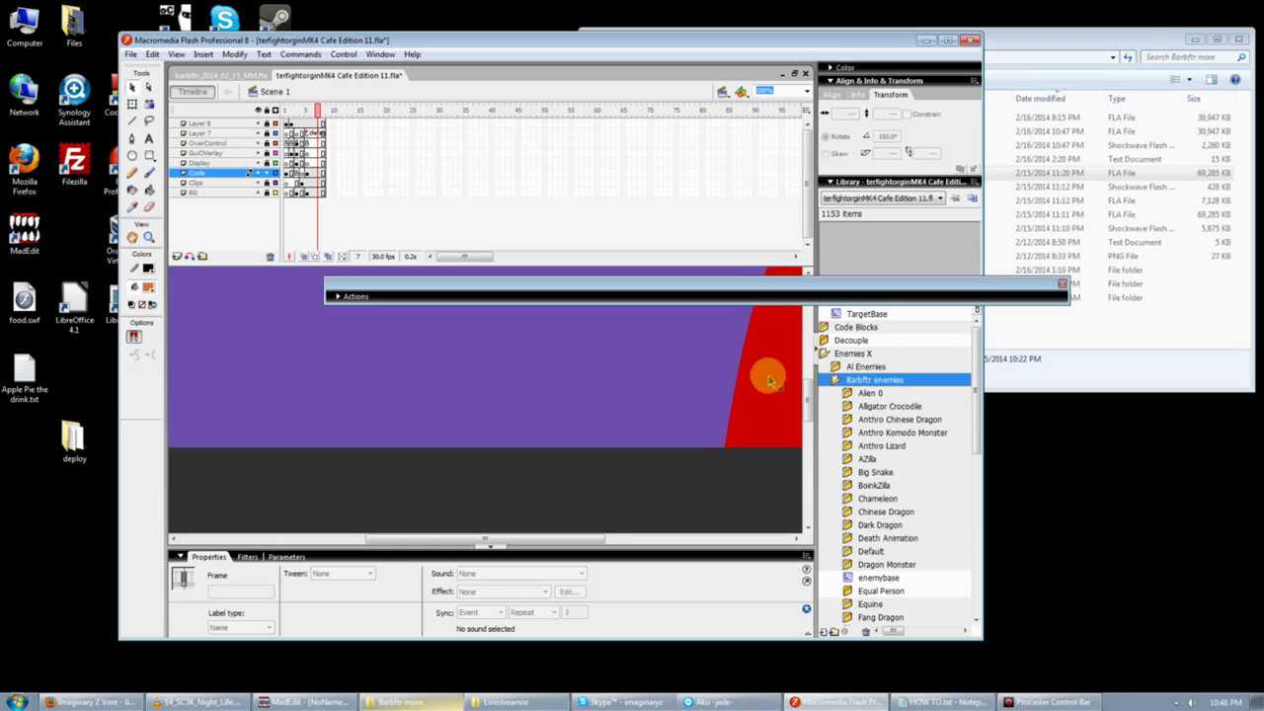
right_click(838, 383)
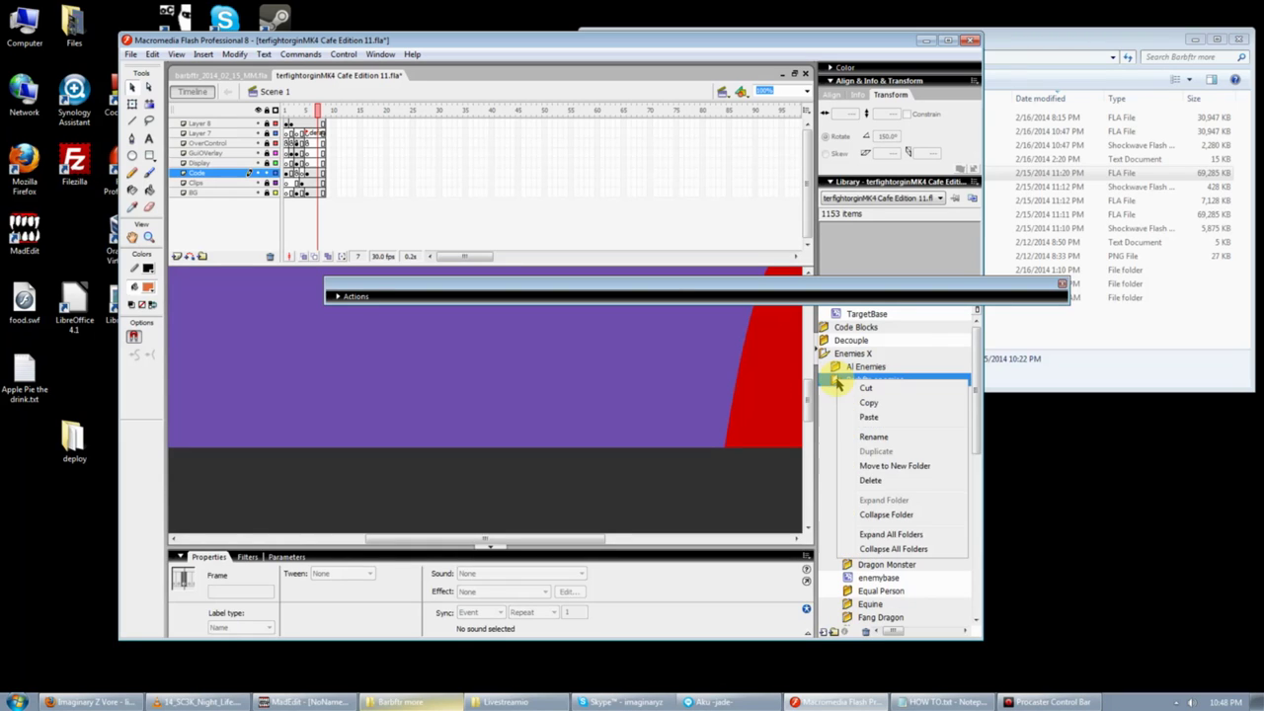
click(866, 414)
click(484, 352)
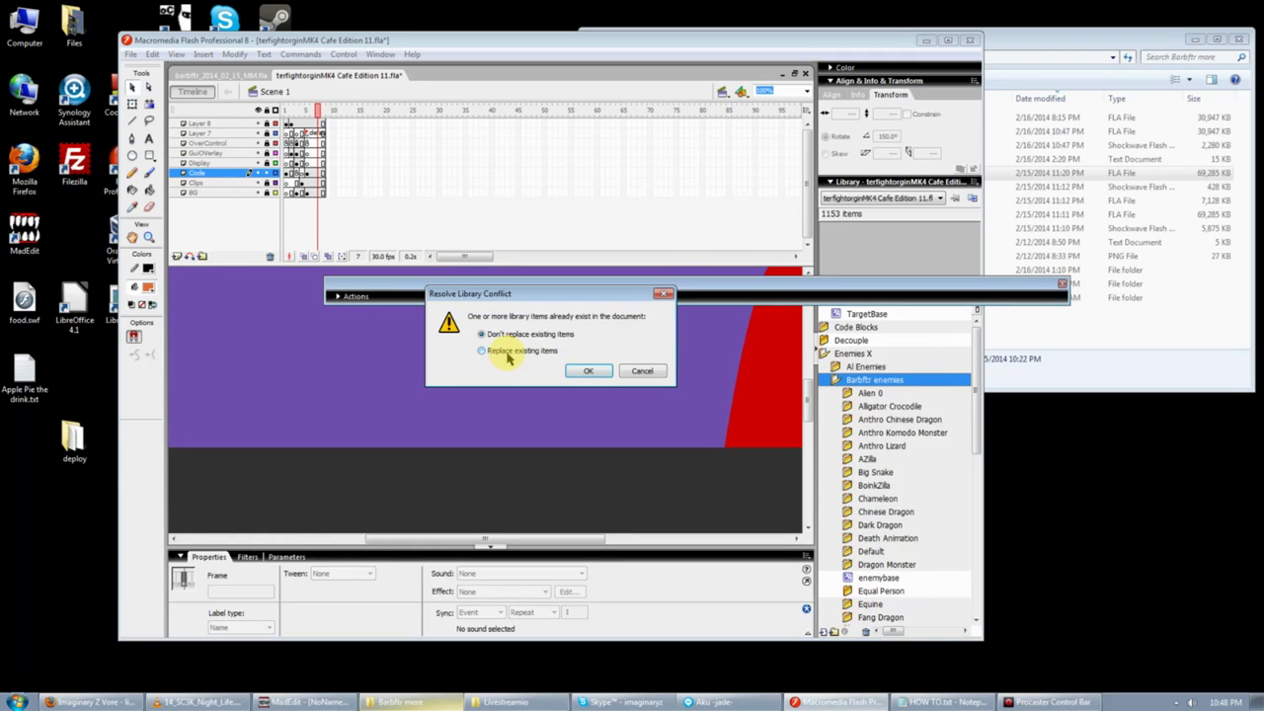
click(586, 371)
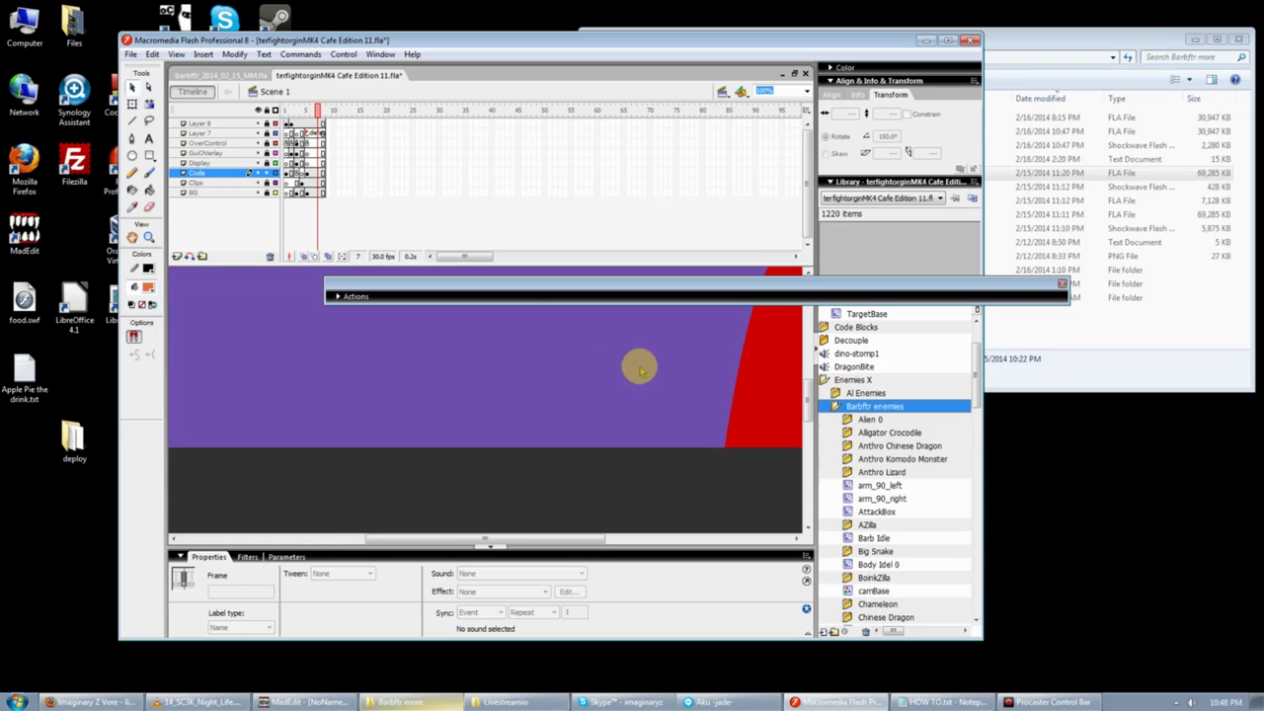
drag(975, 365, 974, 531)
Close terfightorginMK4 Cafe Edition 11.fla without saving the pasted library items
right_click(370, 84)
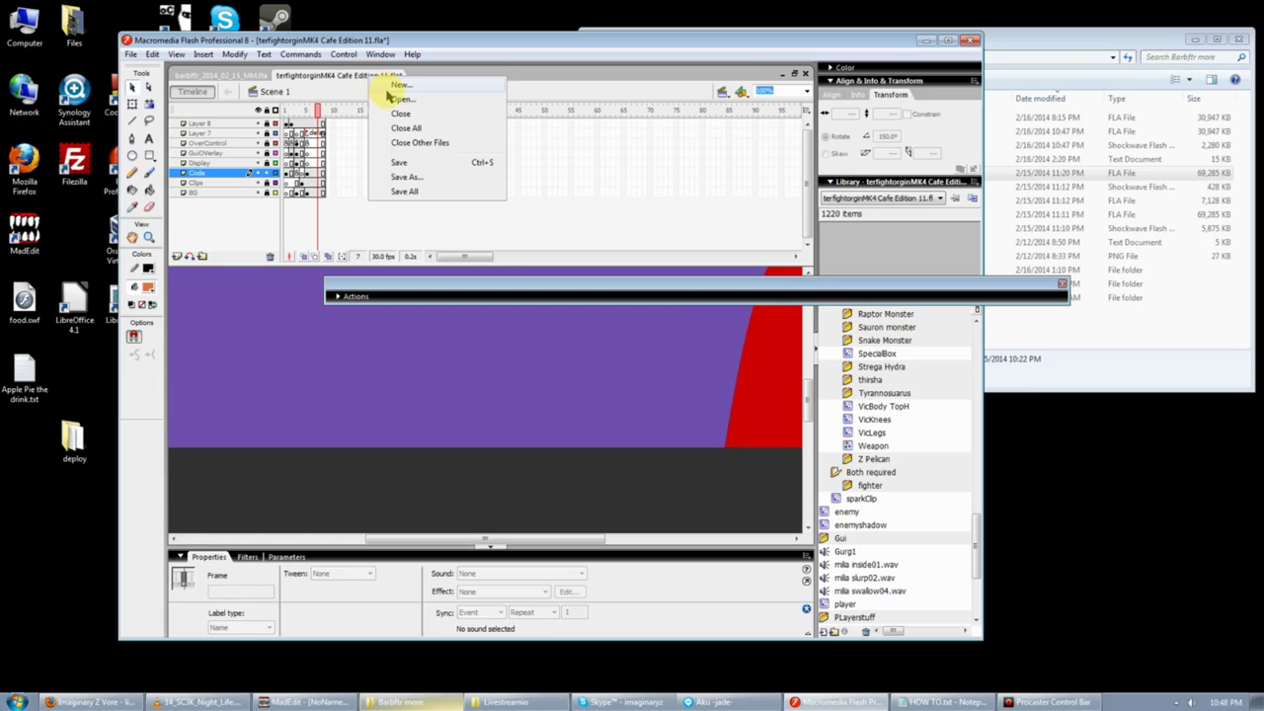
click(398, 105)
click(611, 372)
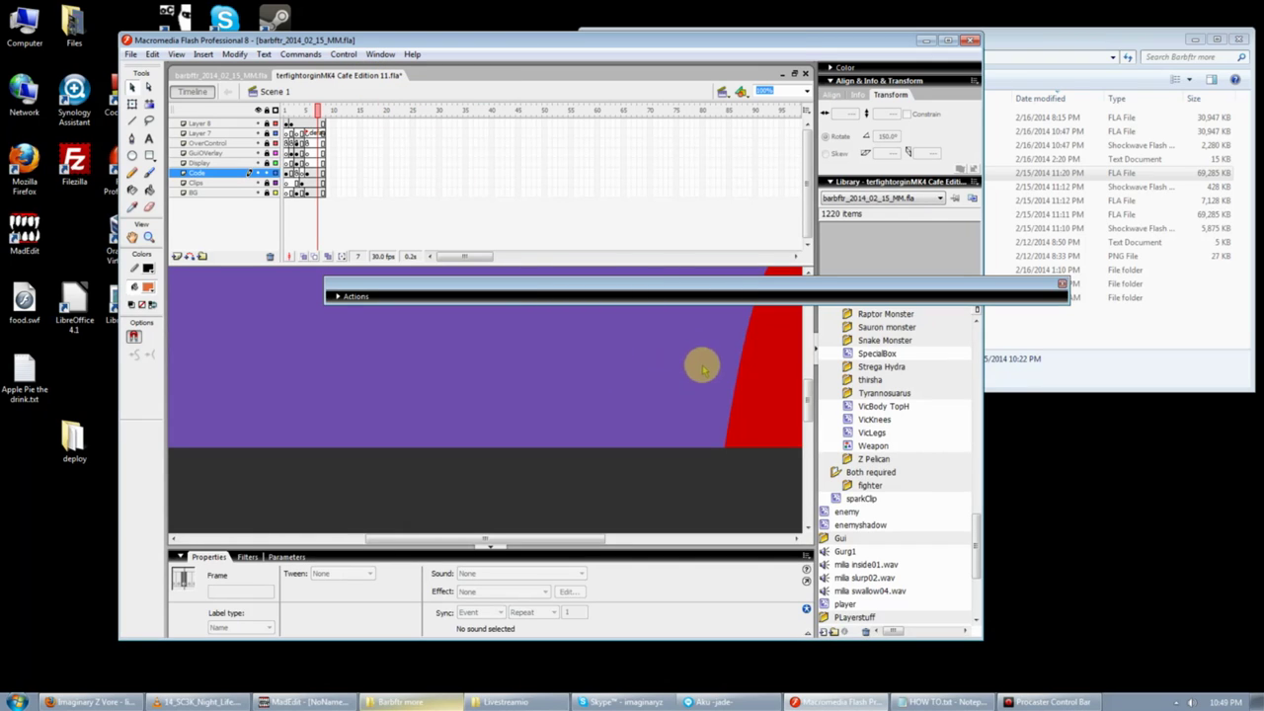
click(1144, 341)
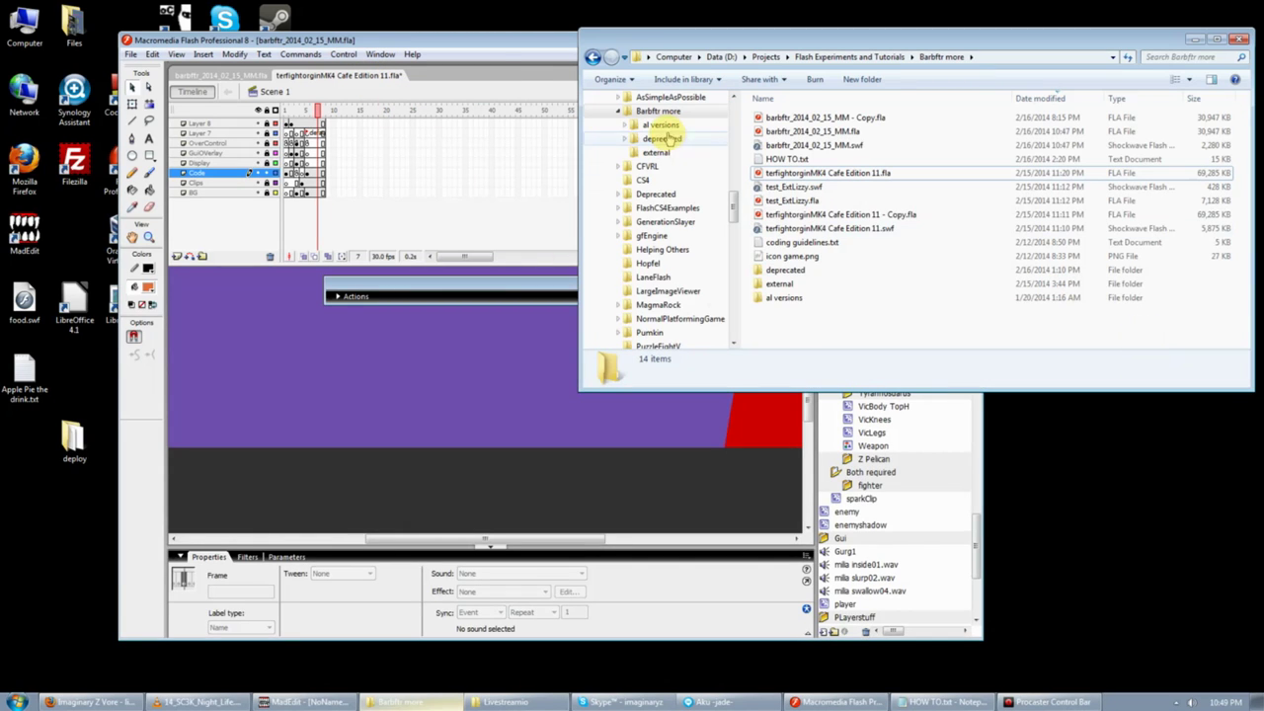
click(513, 44)
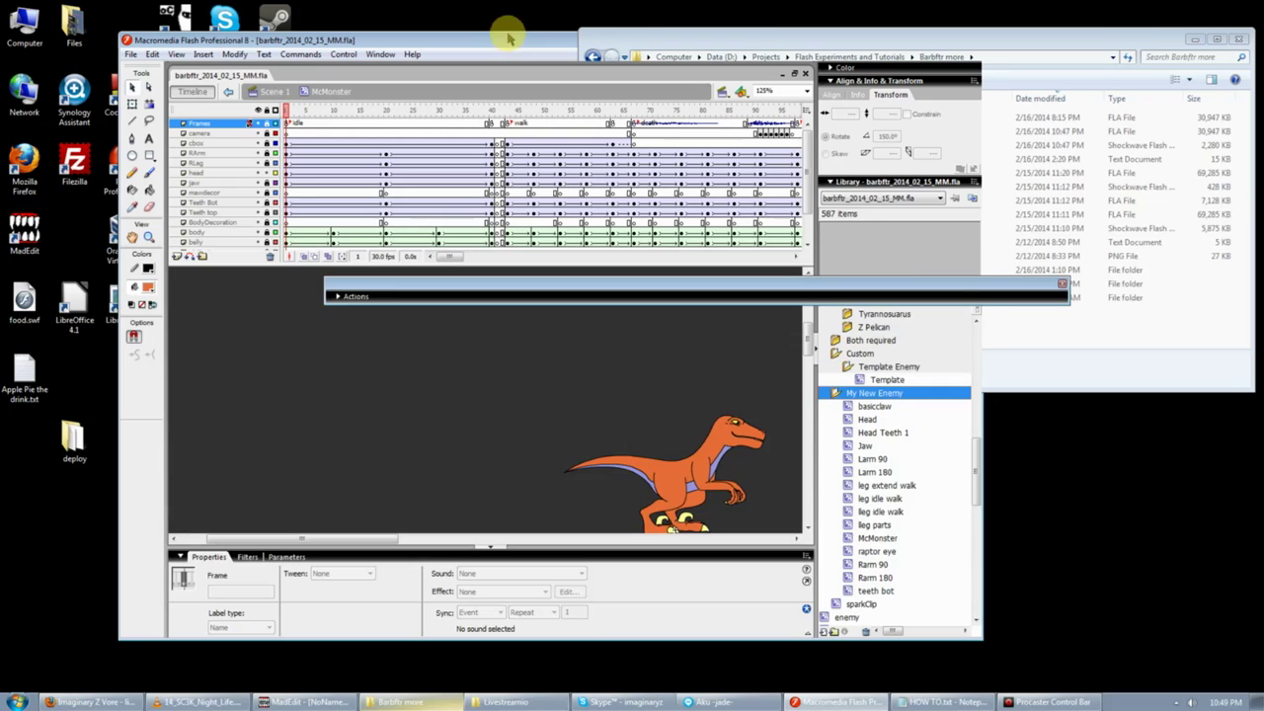
Reopen terfightorginMK4 Cafe Edition 11.fla from the Barbftr more folder
click(1074, 356)
click(804, 176)
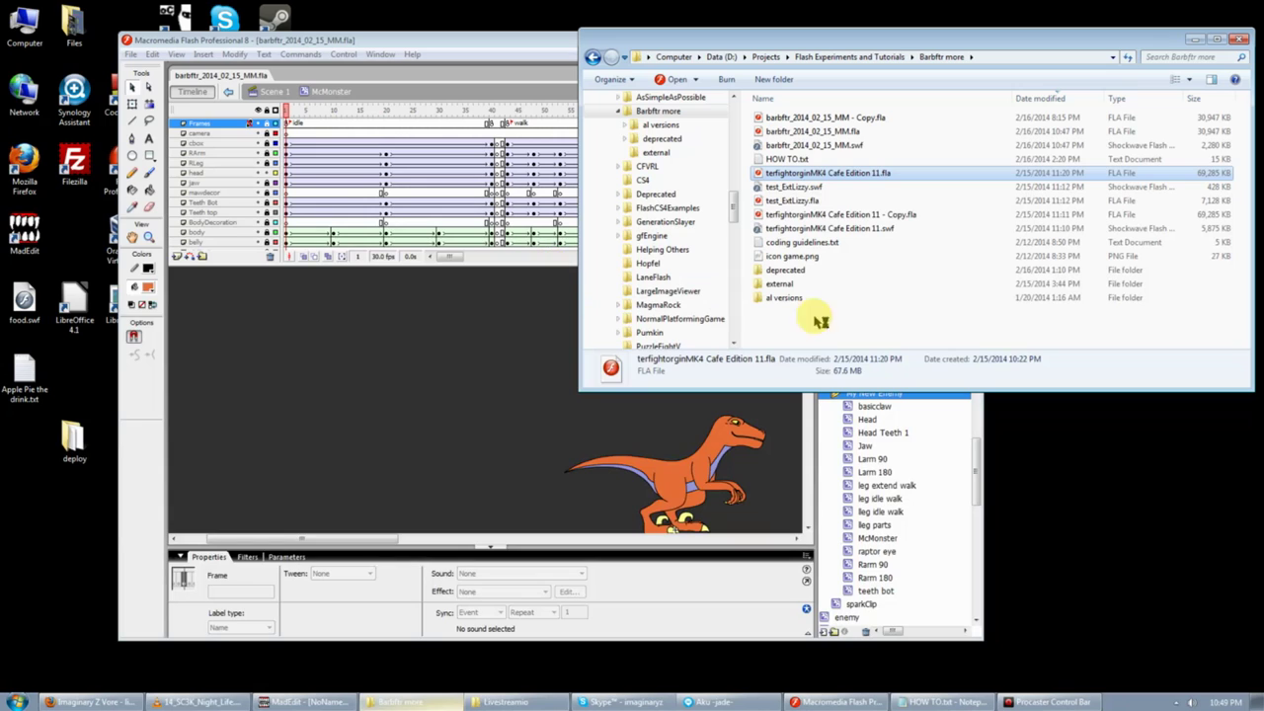
click(889, 318)
Duplicate barbftr_2014_02_15_MM.fla in the same folder and permanently delete the older backup barbftr_2014_02_15_MM - Copy.fla
click(851, 133)
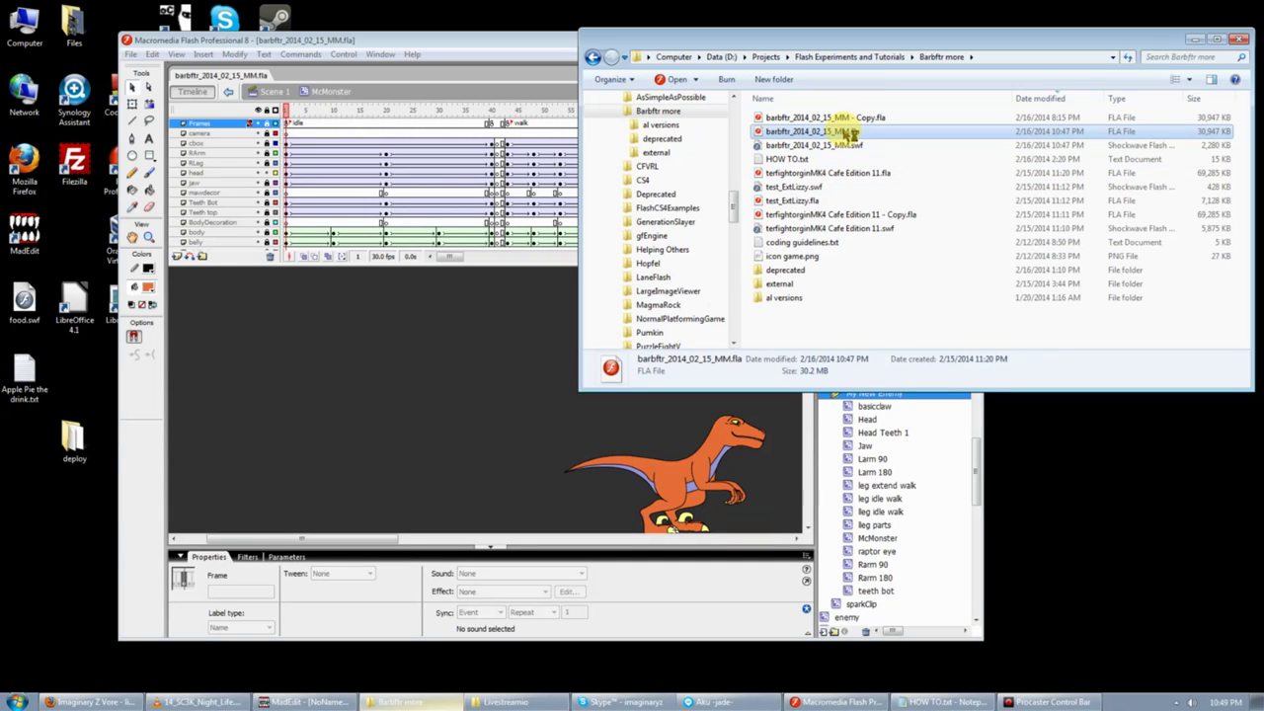
key(ctrl+v)
click(849, 159)
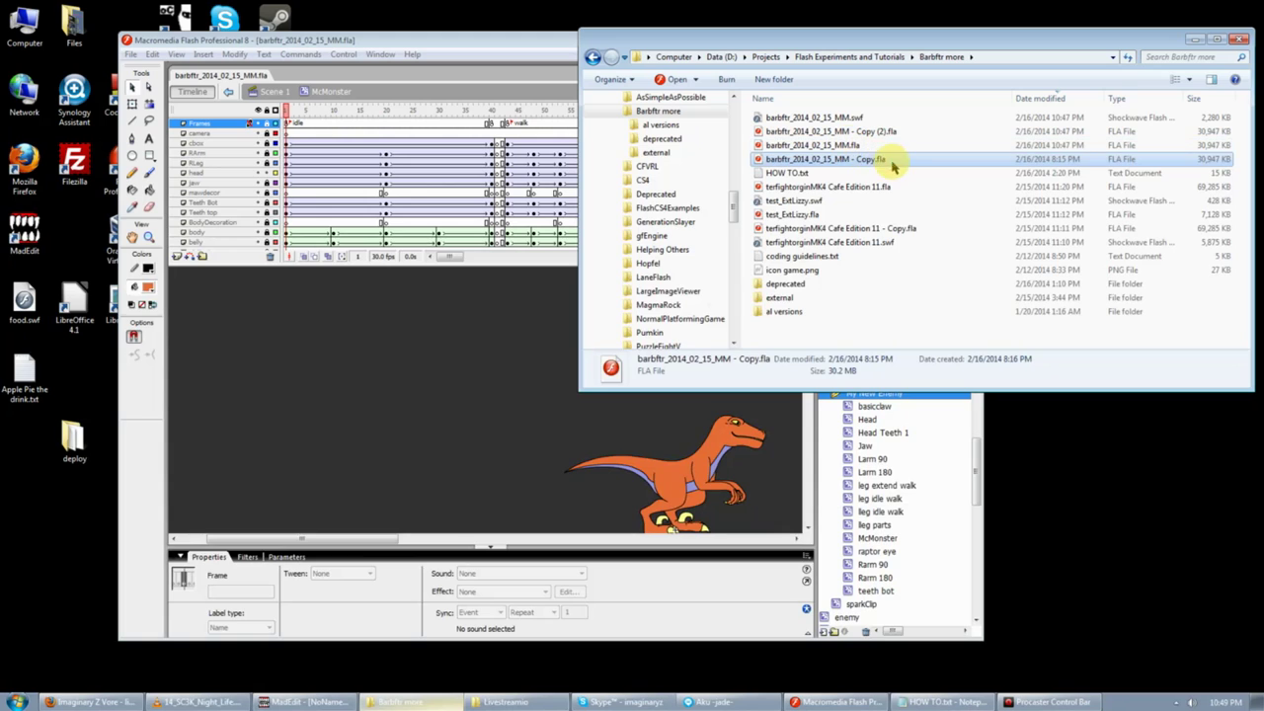
key(shift+Delete)
key(Return)
click(865, 132)
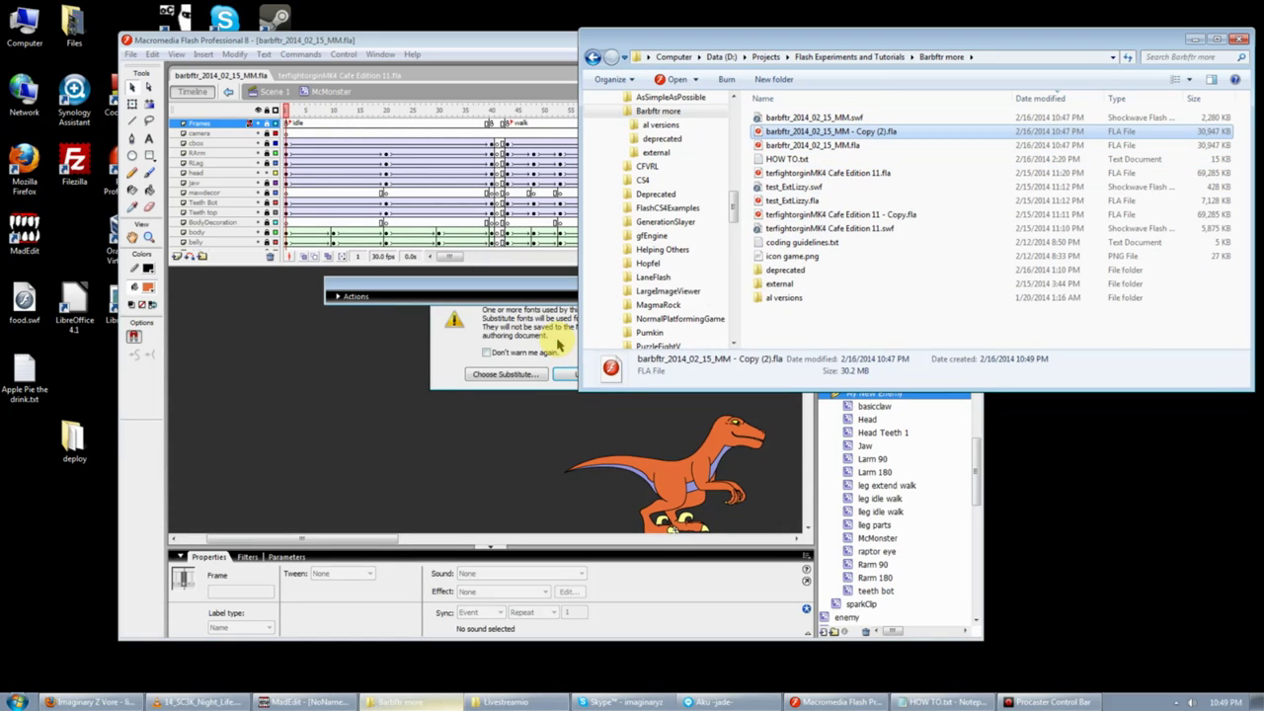
Accept the default substitute fonts for the reopened file and expand the Barbftr enemies folder in its library
click(545, 335)
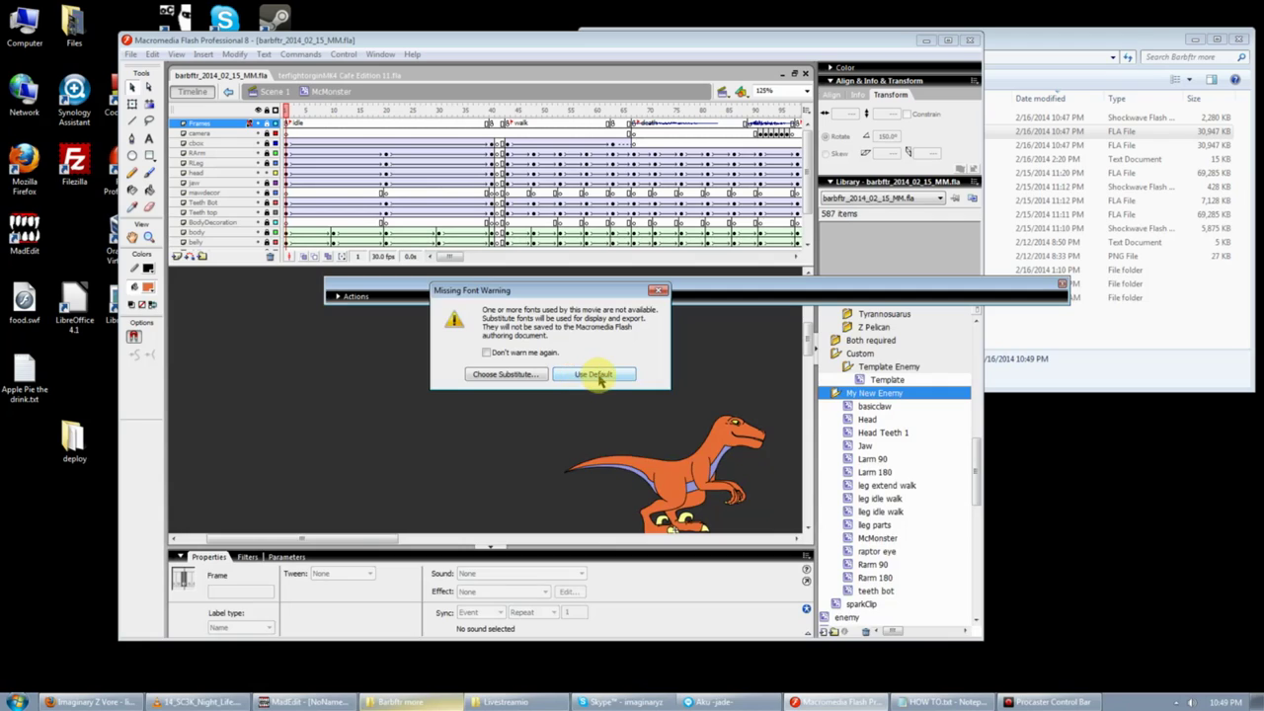
click(593, 374)
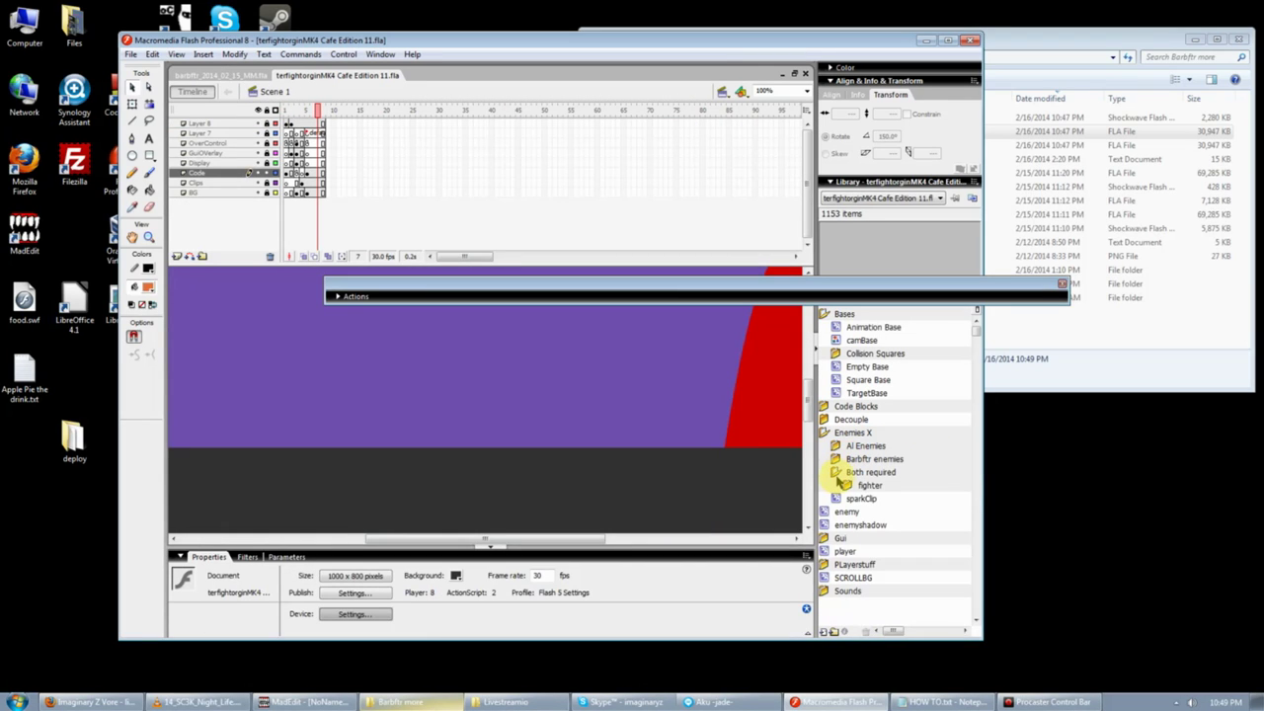
double_click(871, 458)
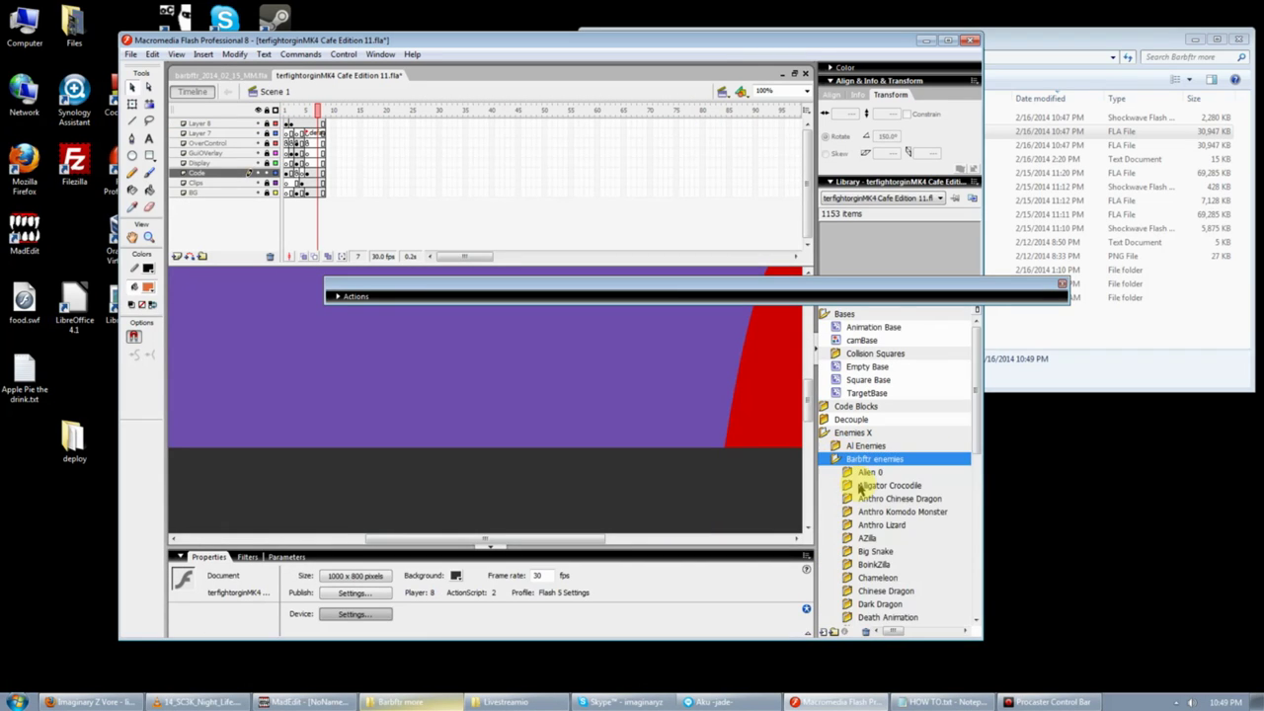
scroll(870, 474, down, 2)
Rename the My New Enemy library folder in barbftr_2014_02_15_MM.fla to OrangeRaptor
click(242, 75)
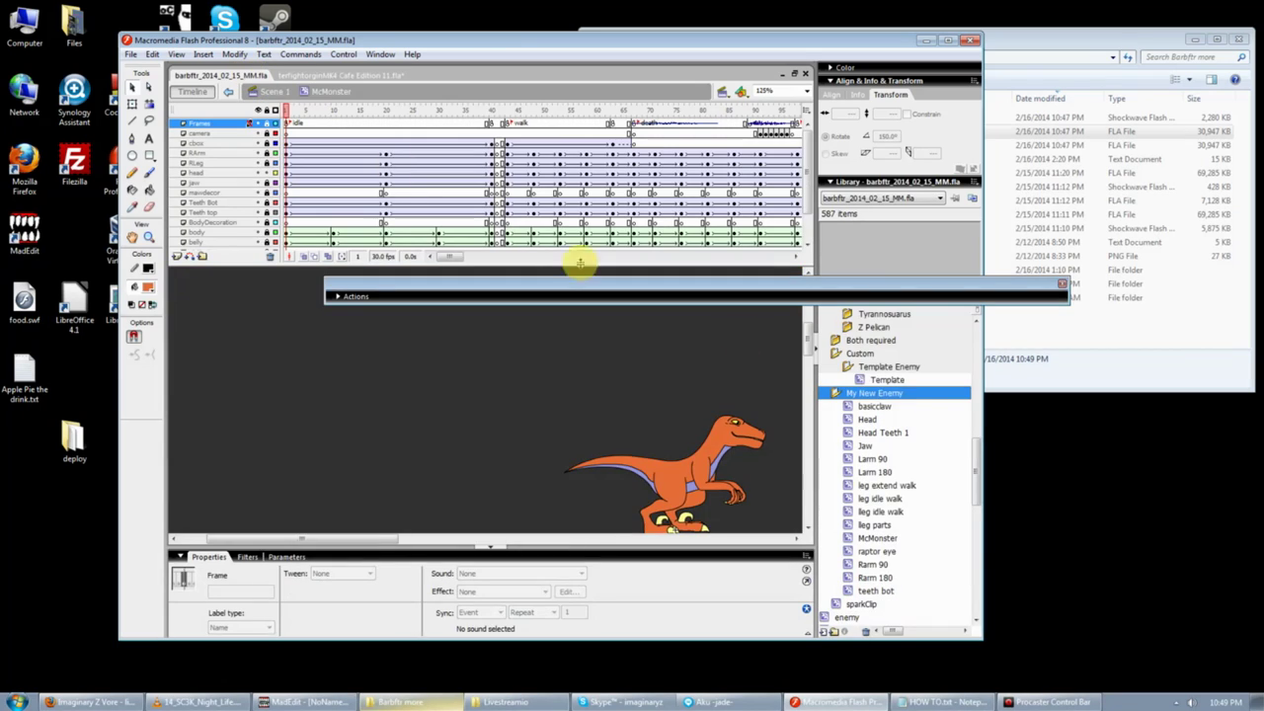
right_click(871, 395)
key(Escape)
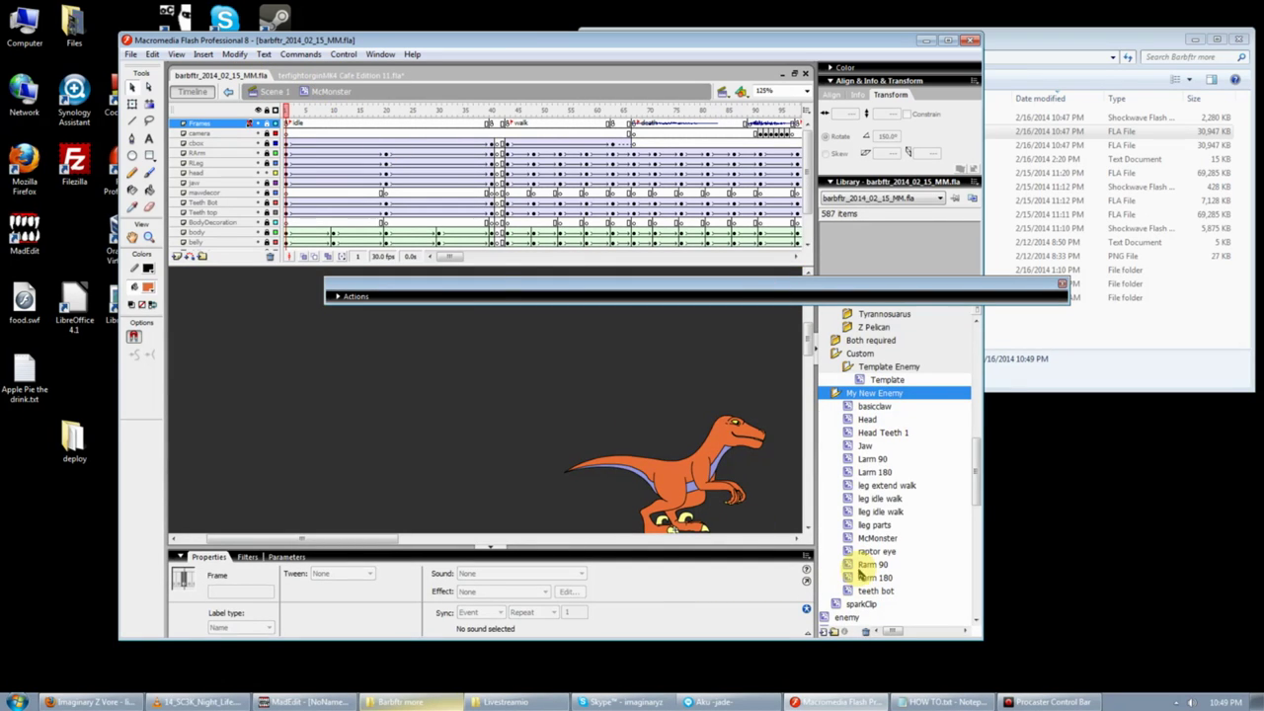
double_click(884, 393)
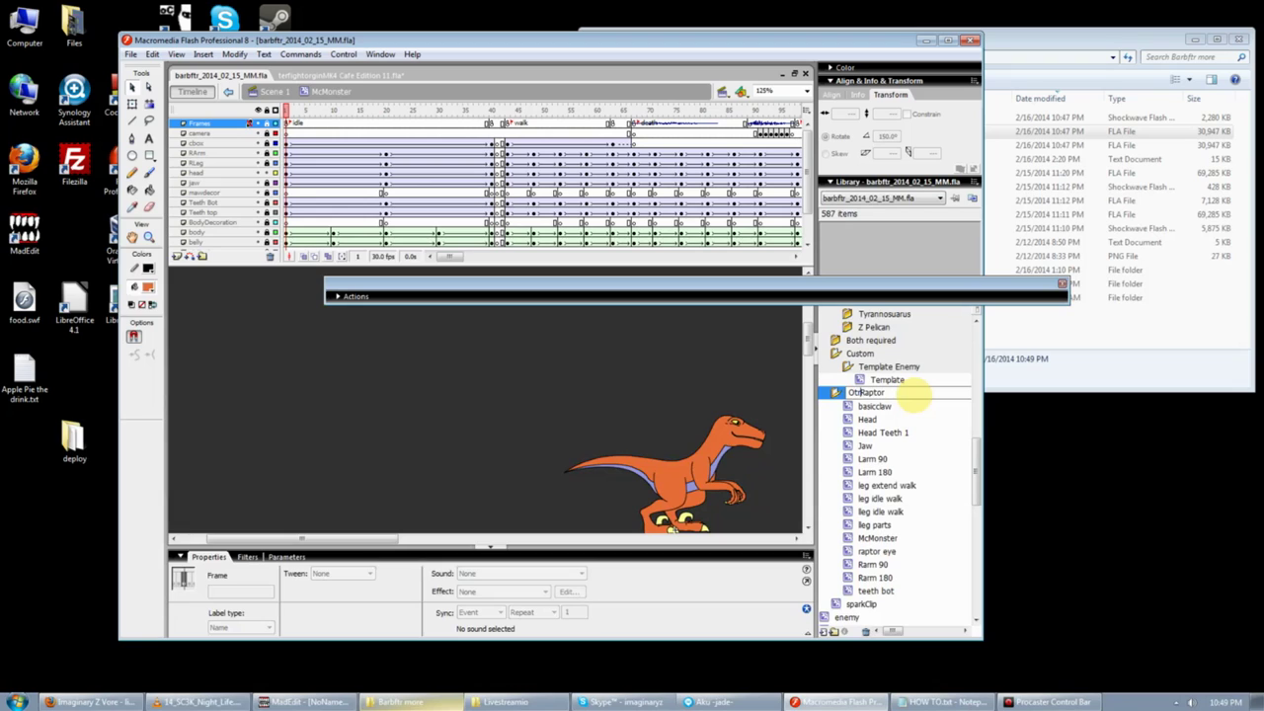
text(nge)
key(Return)
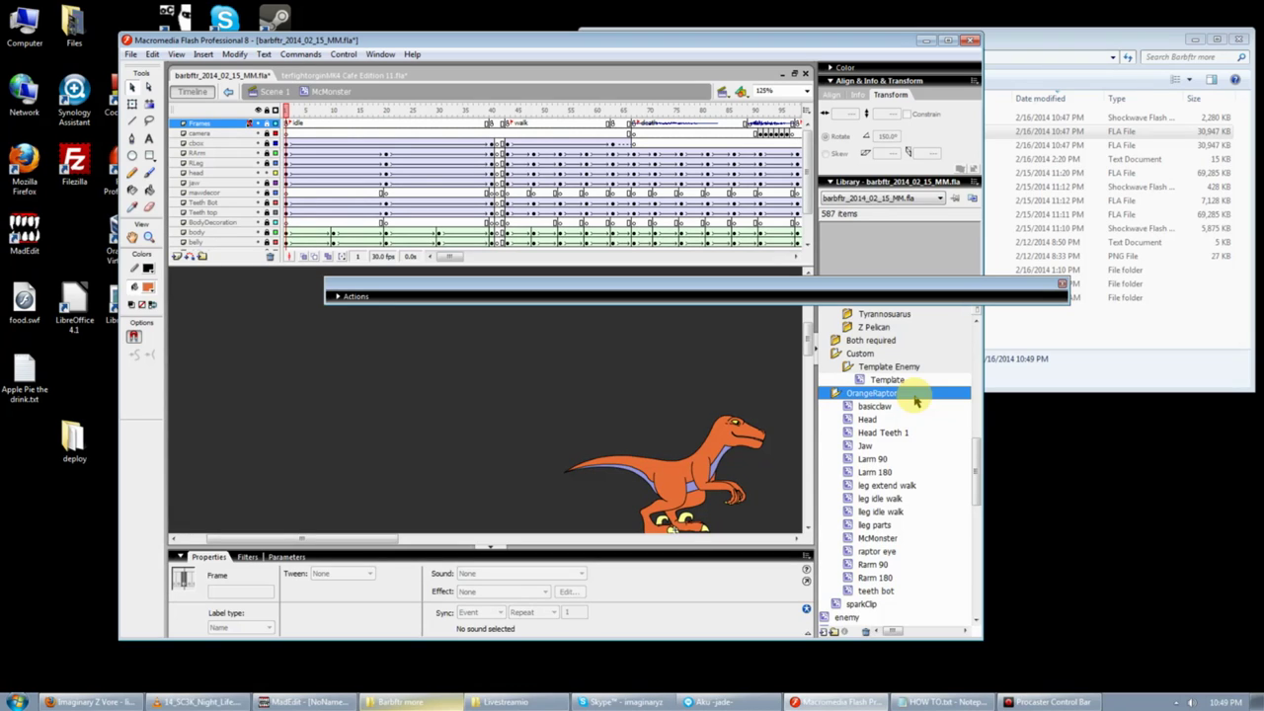
Move the OrangeRaptor library folder in among the Barbftr enemies folders and expand it to show its symbols
drag(976, 454, 983, 425)
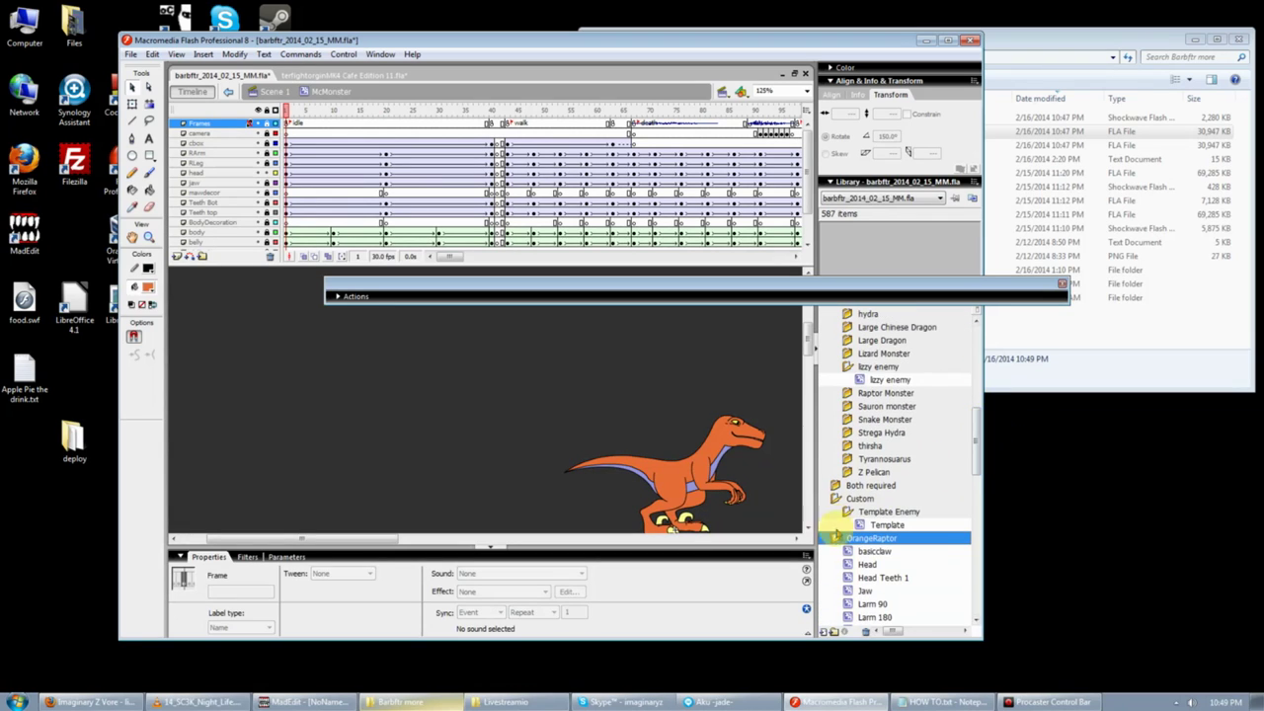
drag(836, 539, 846, 297)
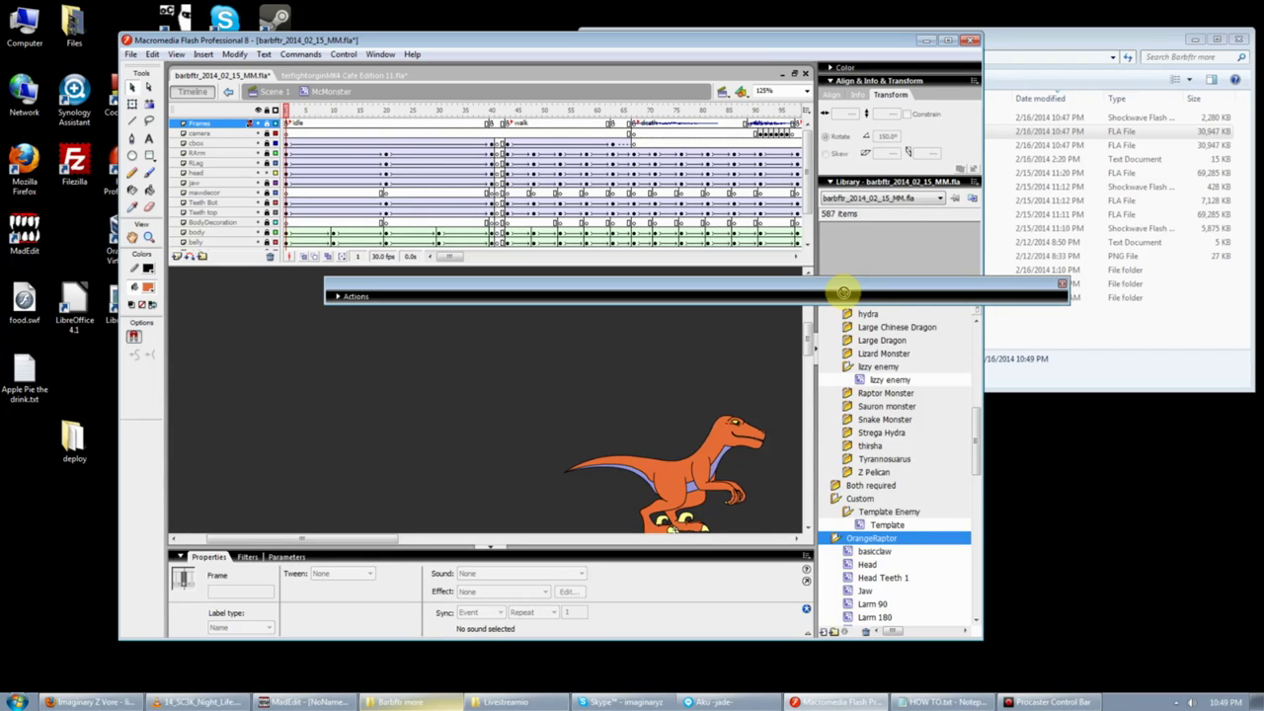
drag(844, 292, 845, 293)
drag(835, 538, 847, 380)
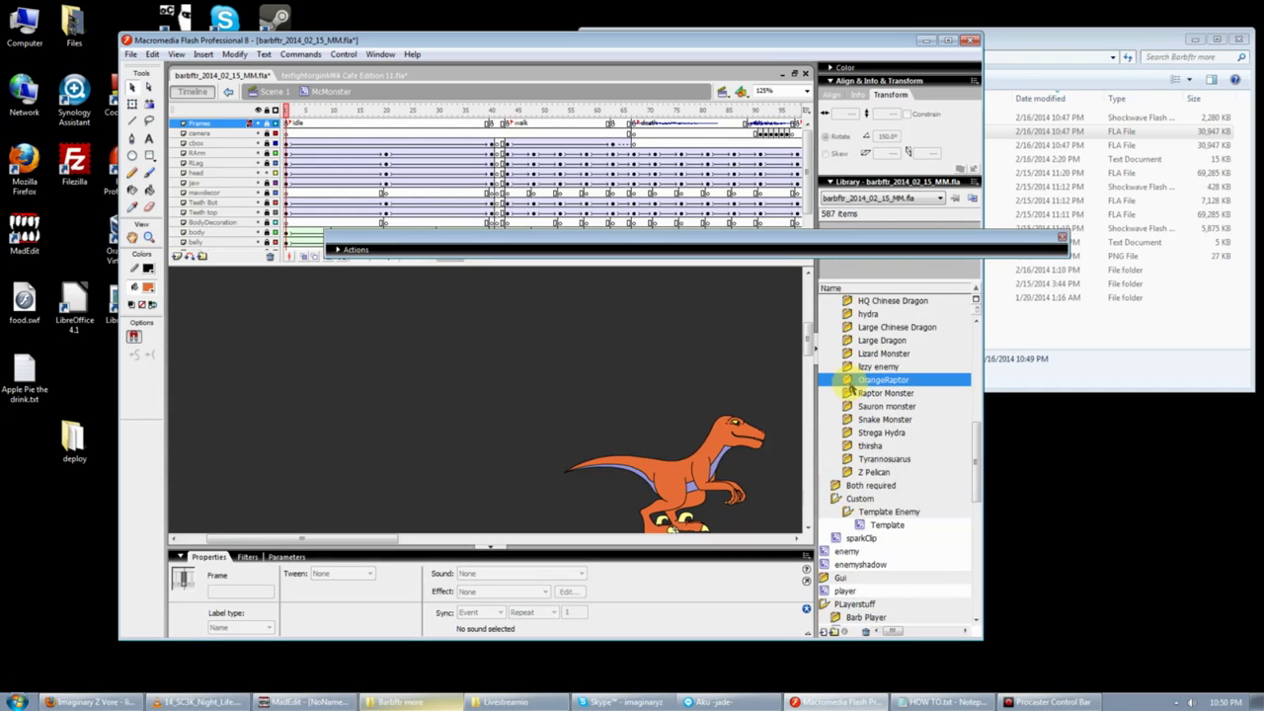
double_click(849, 379)
click(867, 393)
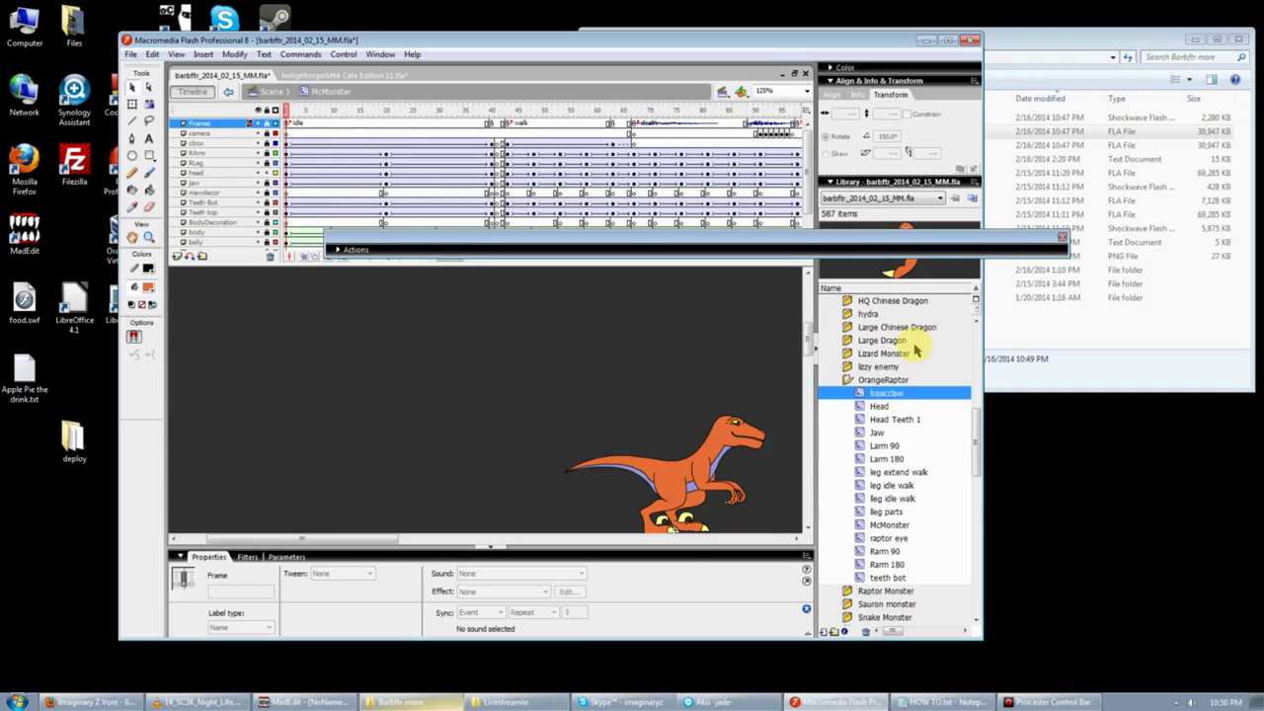
Create a matching OrangeRaptor folder inside Barbftr enemies in the library of terfightorginMK4 Cafe Edition 11.fla, reusing the copied folder name
double_click(882, 379)
key(ctrl+c)
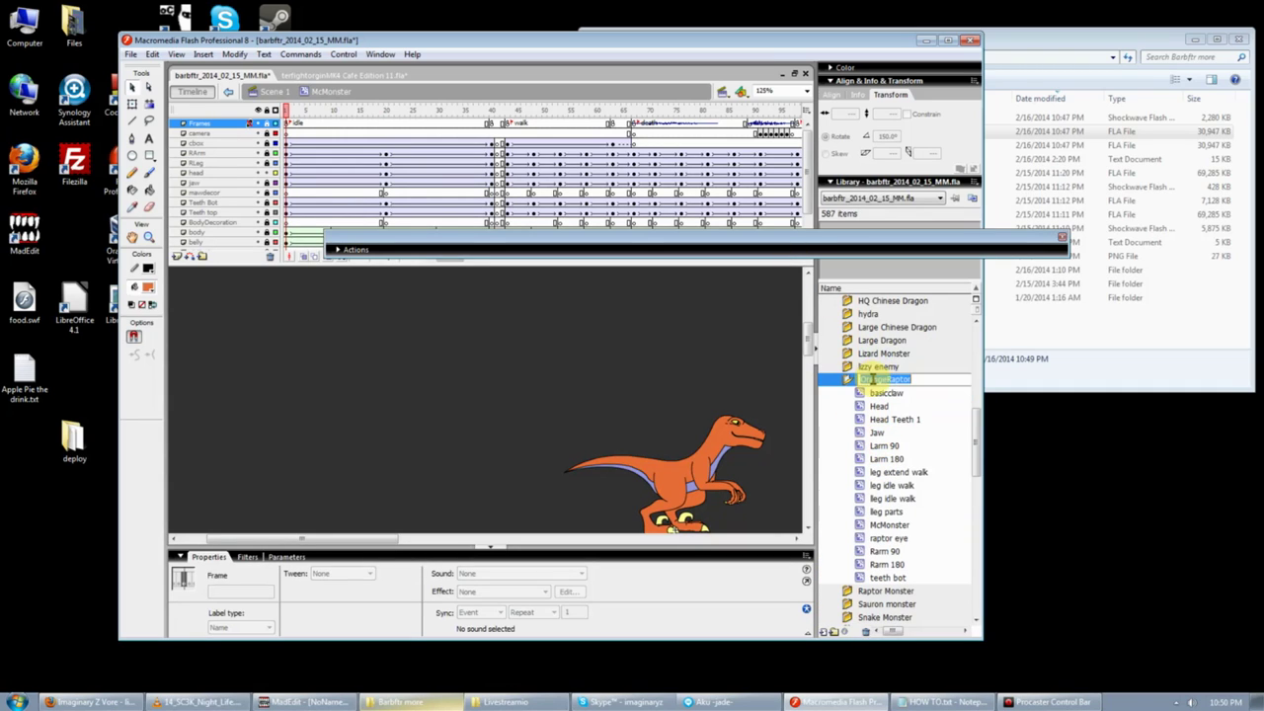
click(354, 77)
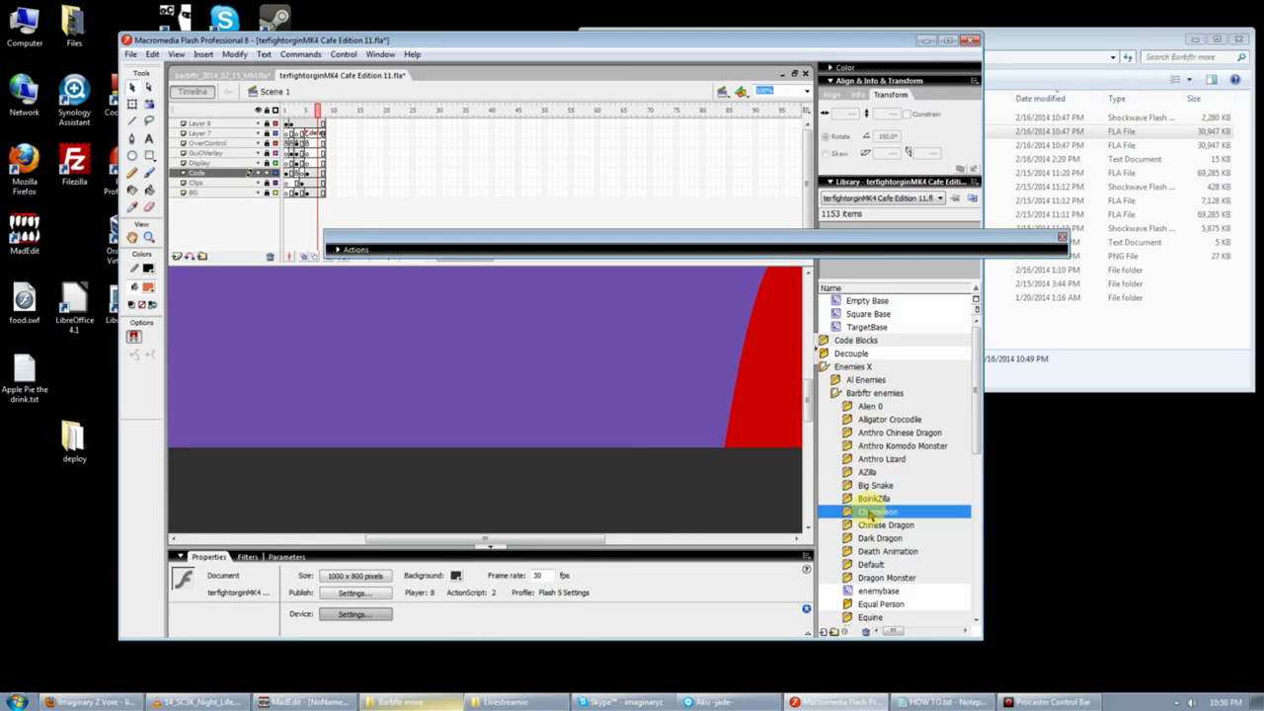
click(834, 630)
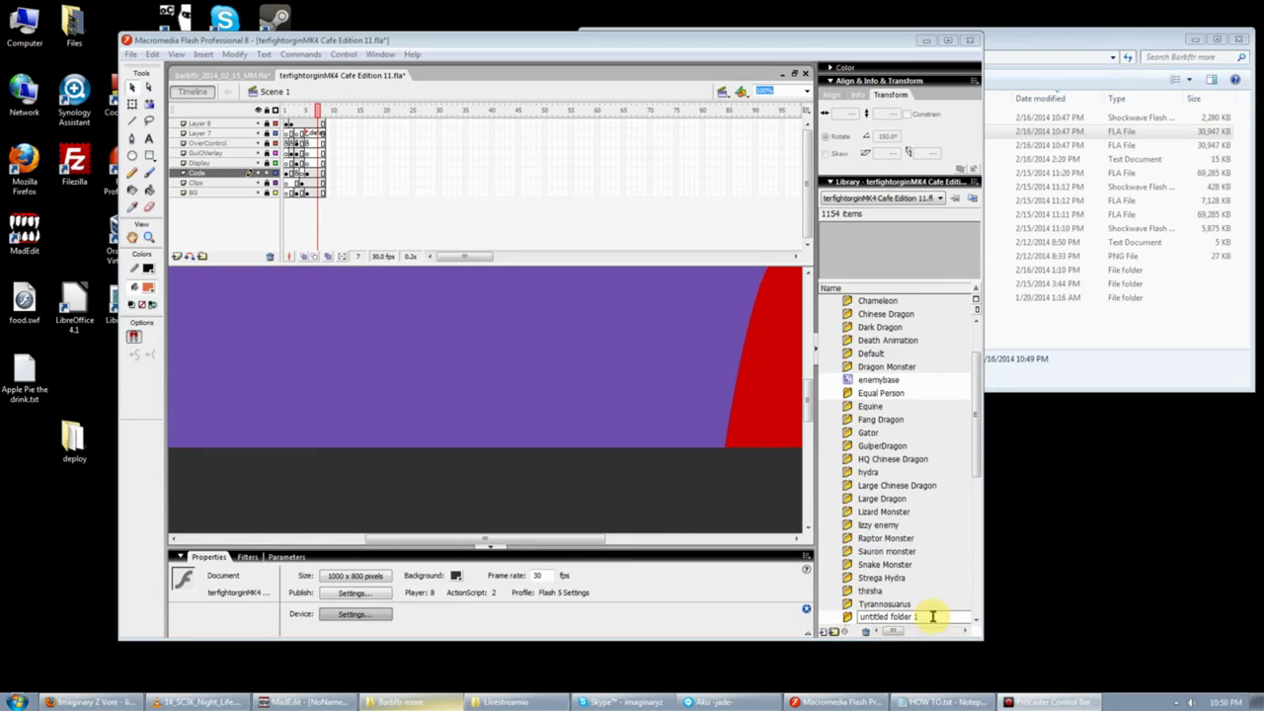
key(ctrl+v)
key(Return)
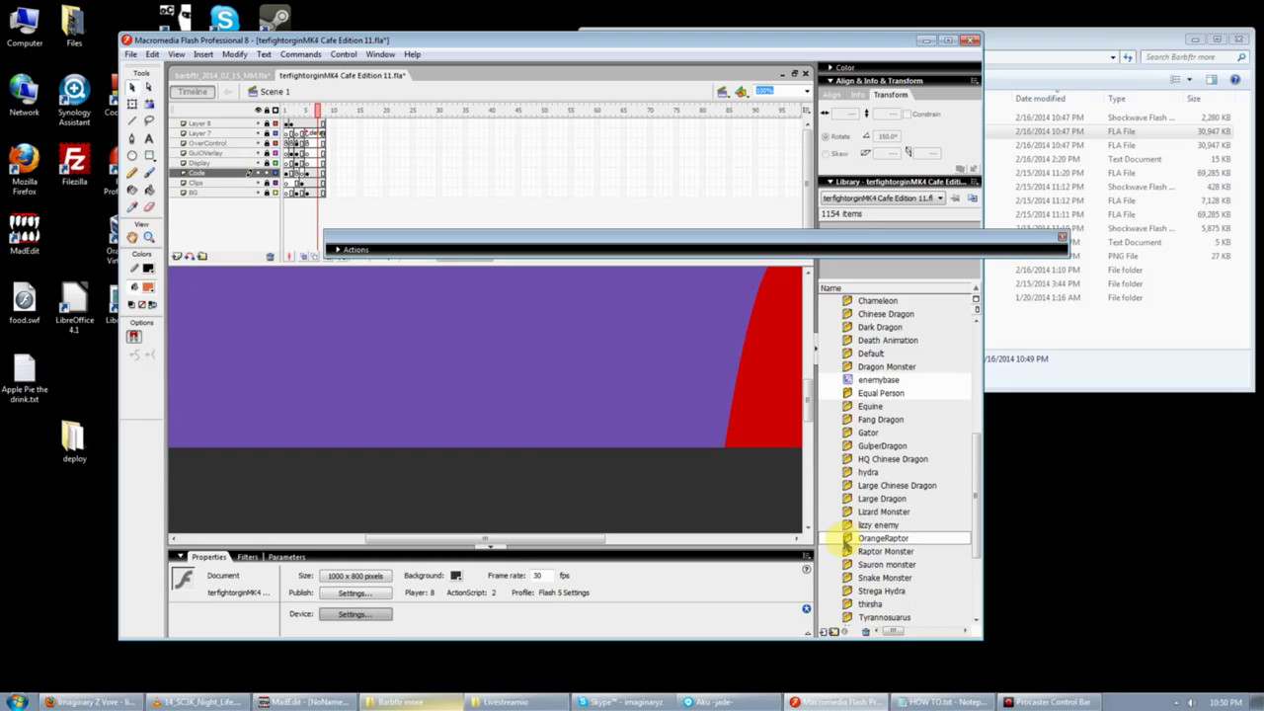
Copy all symbols in the OrangeRaptor library folder of barbftr_2014_02_15_MM.fla except McMonster
click(262, 77)
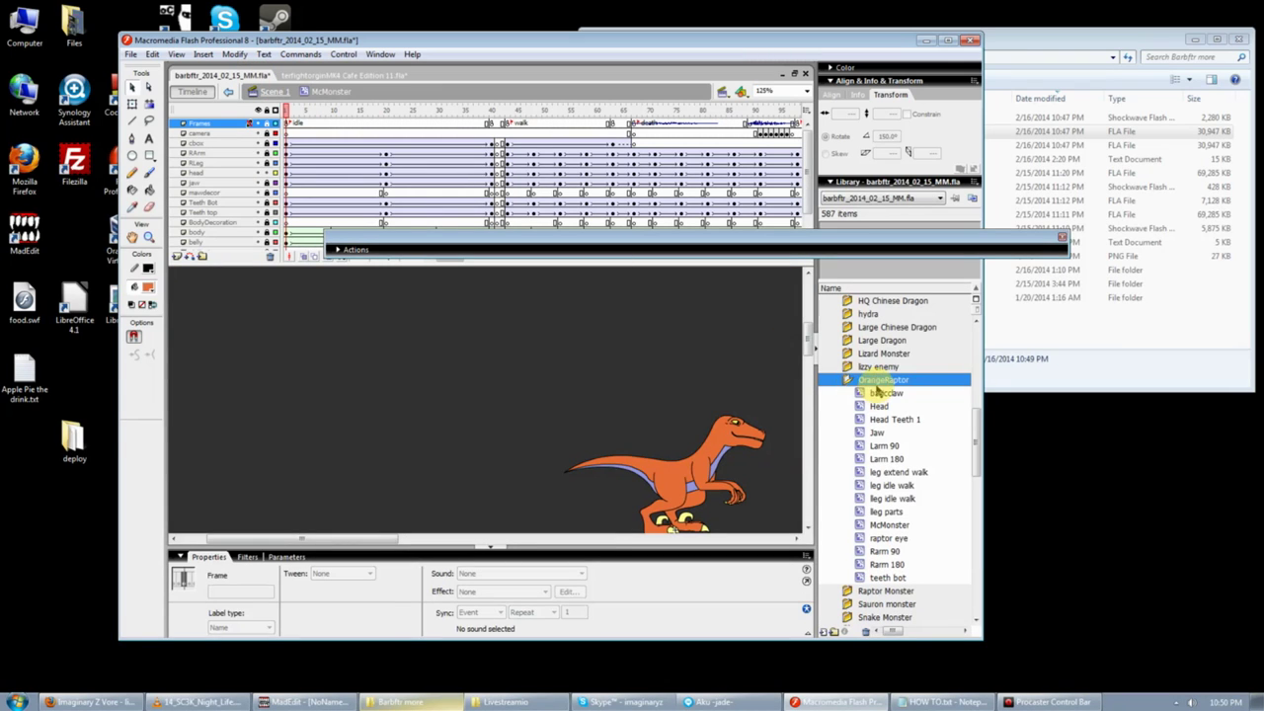
click(879, 393)
shift+click(887, 576)
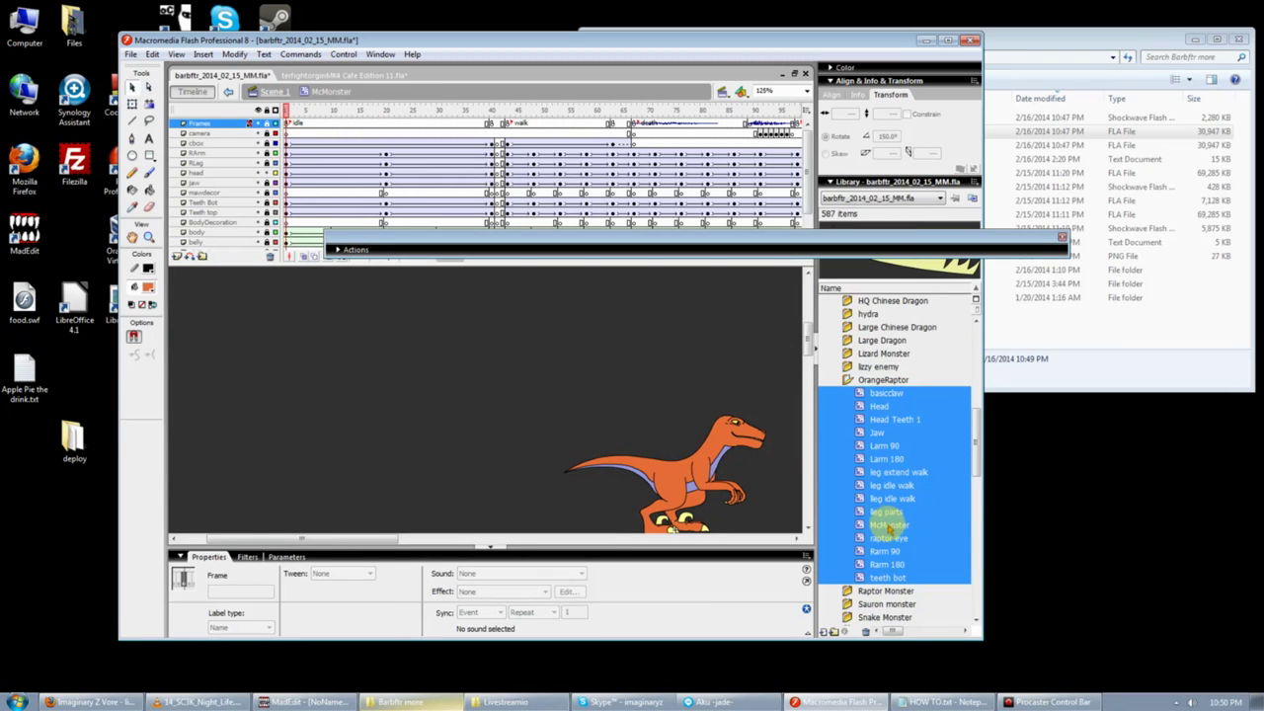
ctrl+click(889, 524)
right_click(888, 512)
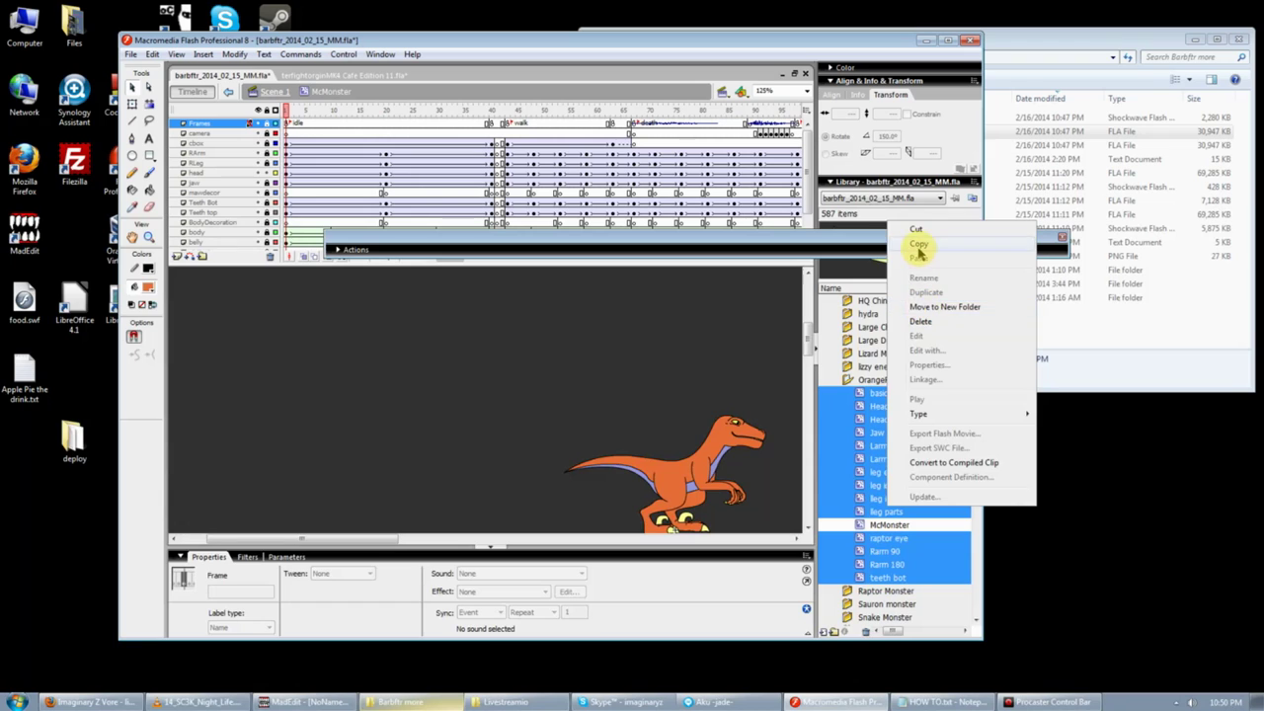
click(918, 246)
Paste the copied symbols into the OrangeRaptor folder of terfightorginMK4 Cafe Edition 11.fla and expand the folder down to teeth bot
click(326, 77)
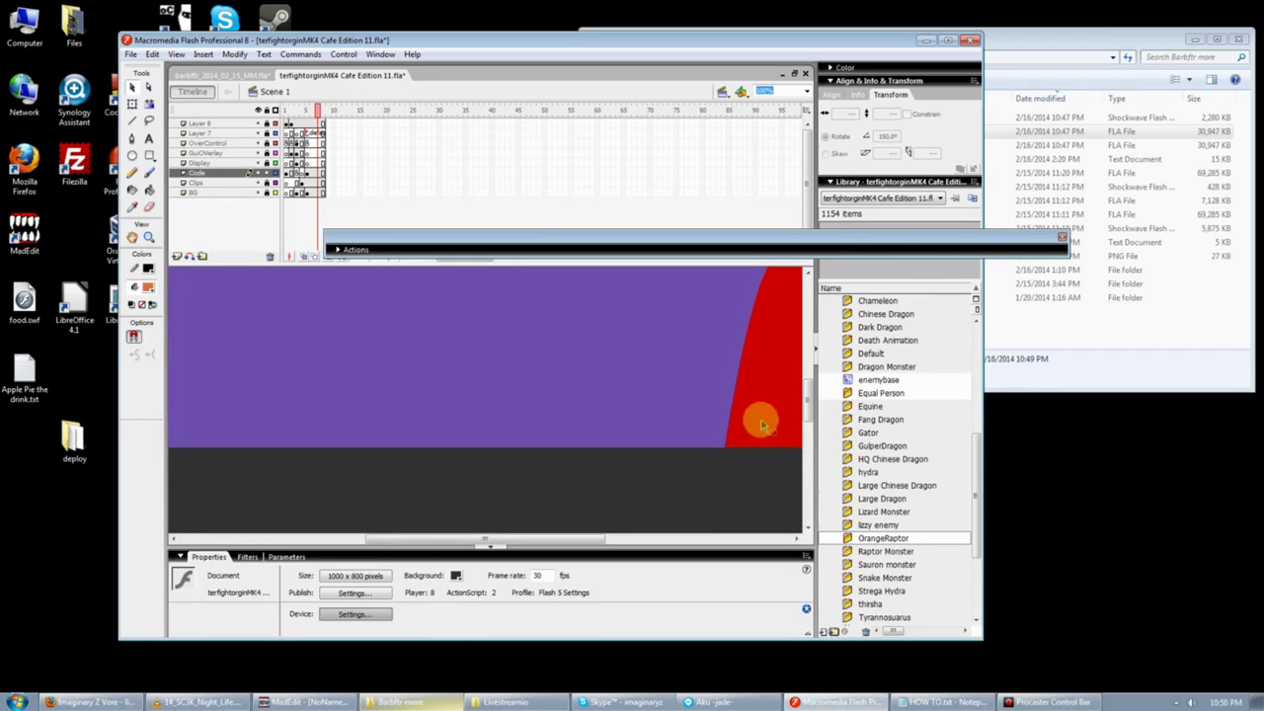
right_click(883, 538)
click(915, 396)
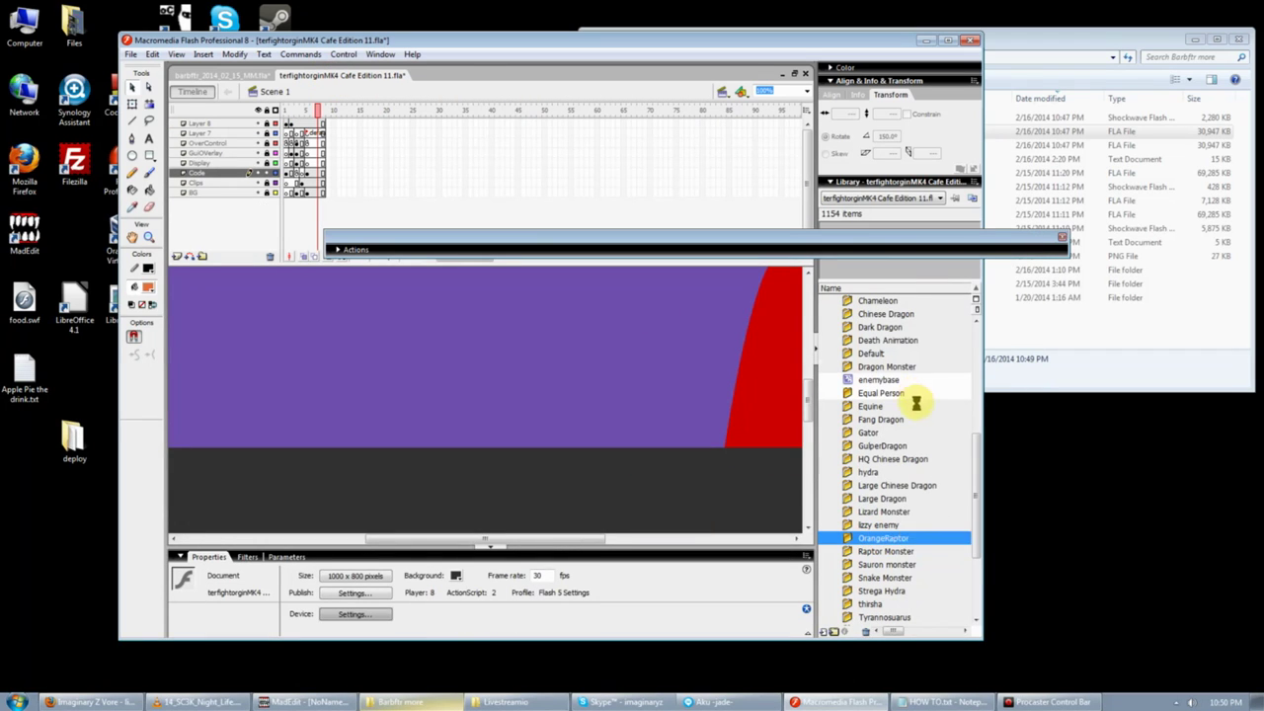
double_click(875, 539)
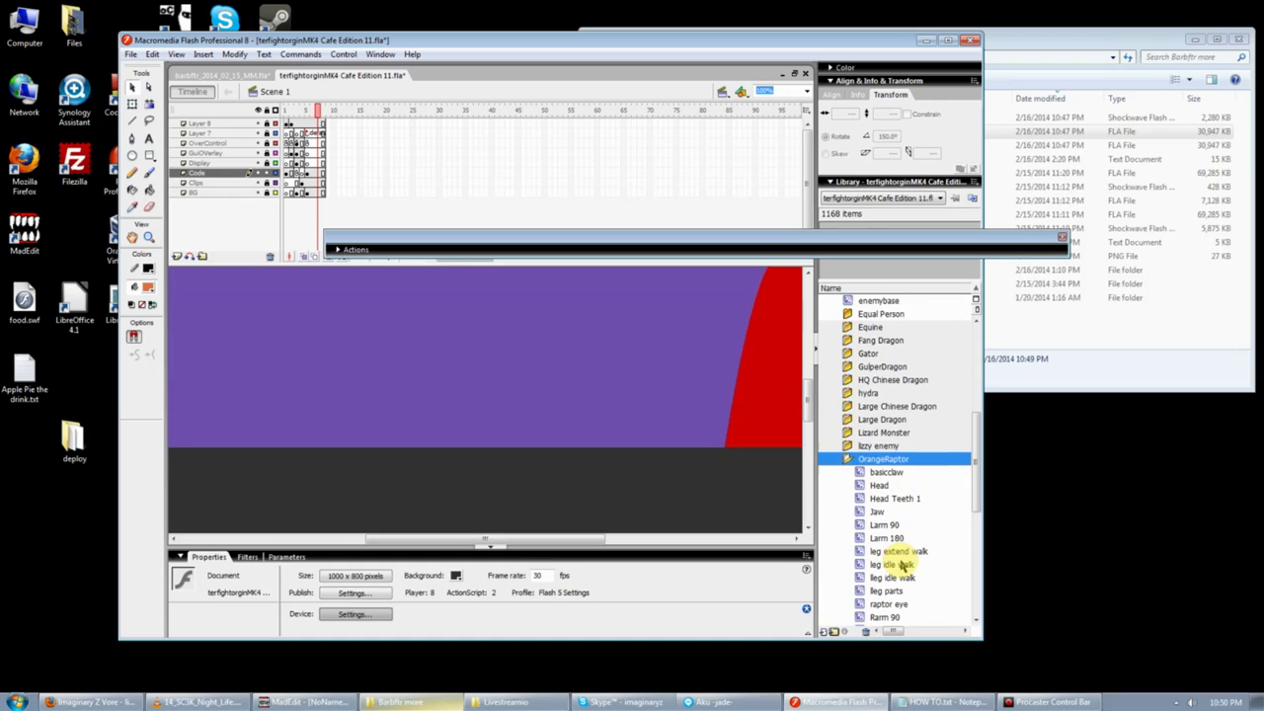
scroll(899, 561, down, 3)
click(886, 539)
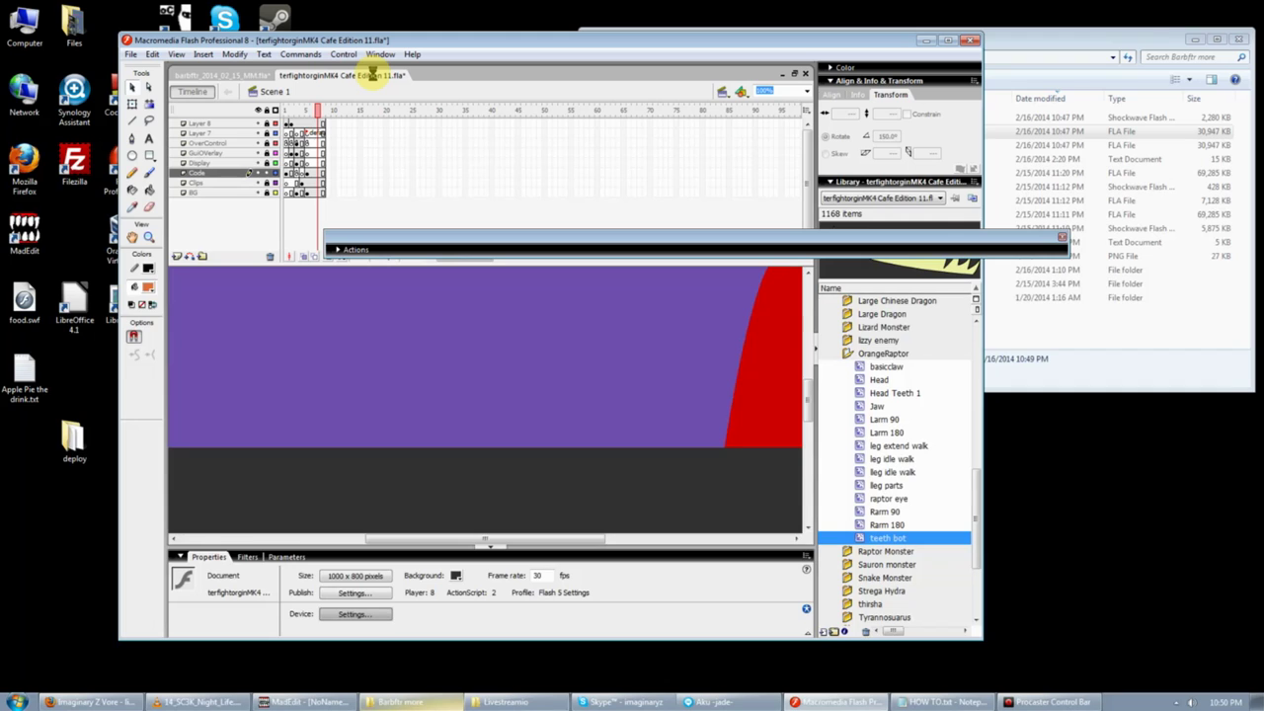
Copy the McMonster movie clip from the OrangeRaptor folder of barbftr_2014_02_15_MM.fla
click(259, 76)
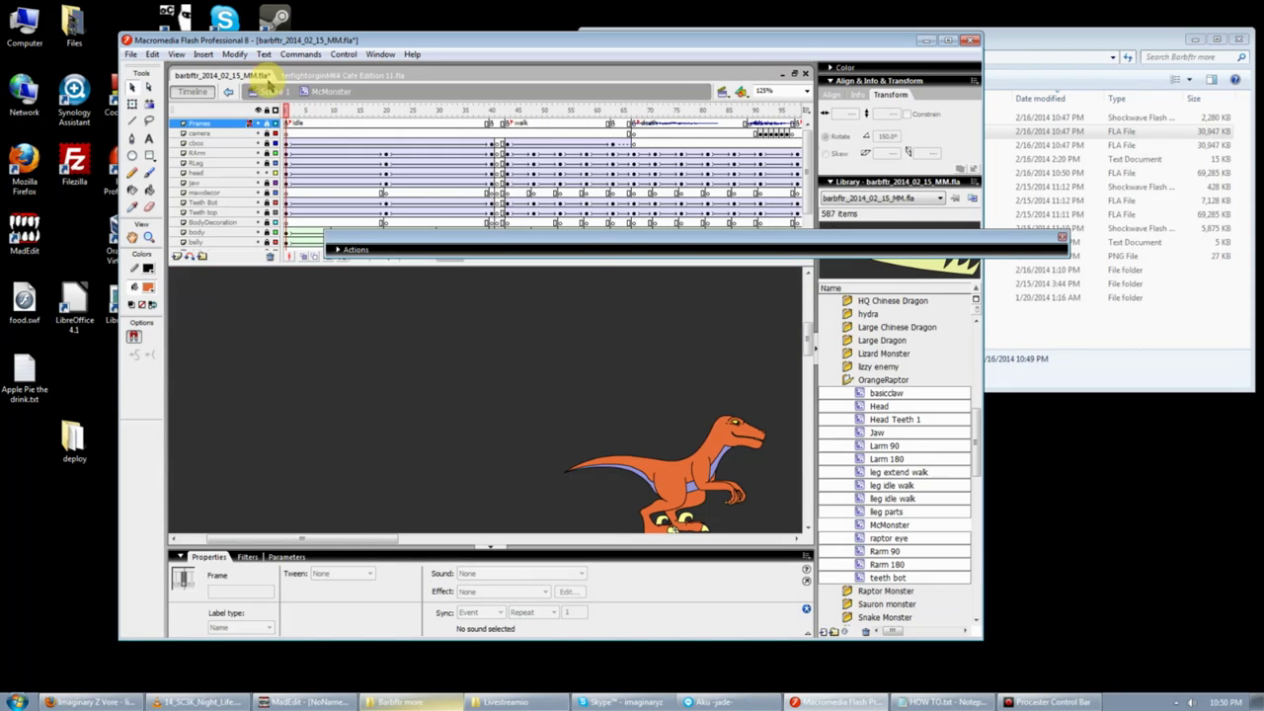
right_click(886, 525)
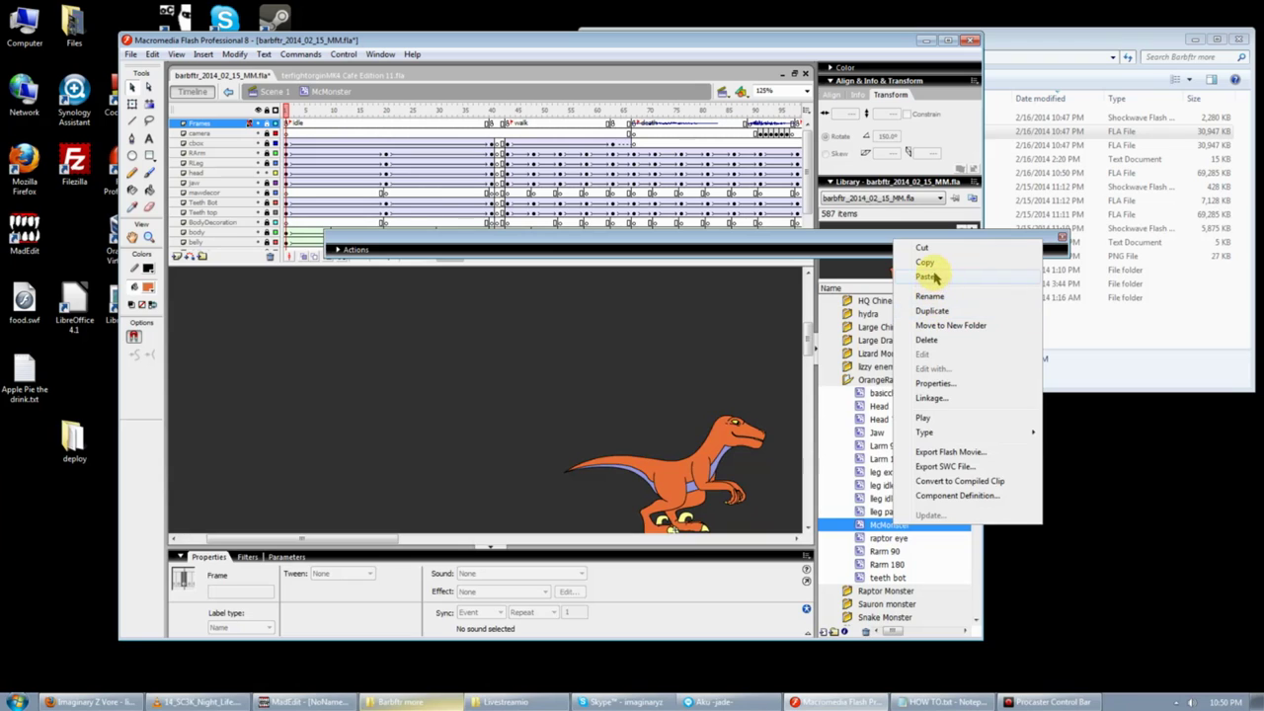
click(934, 263)
Paste McMonster into the OrangeRaptor folder of terfightorginMK4 Cafe Edition 11.fla, replacing existing library items
click(326, 75)
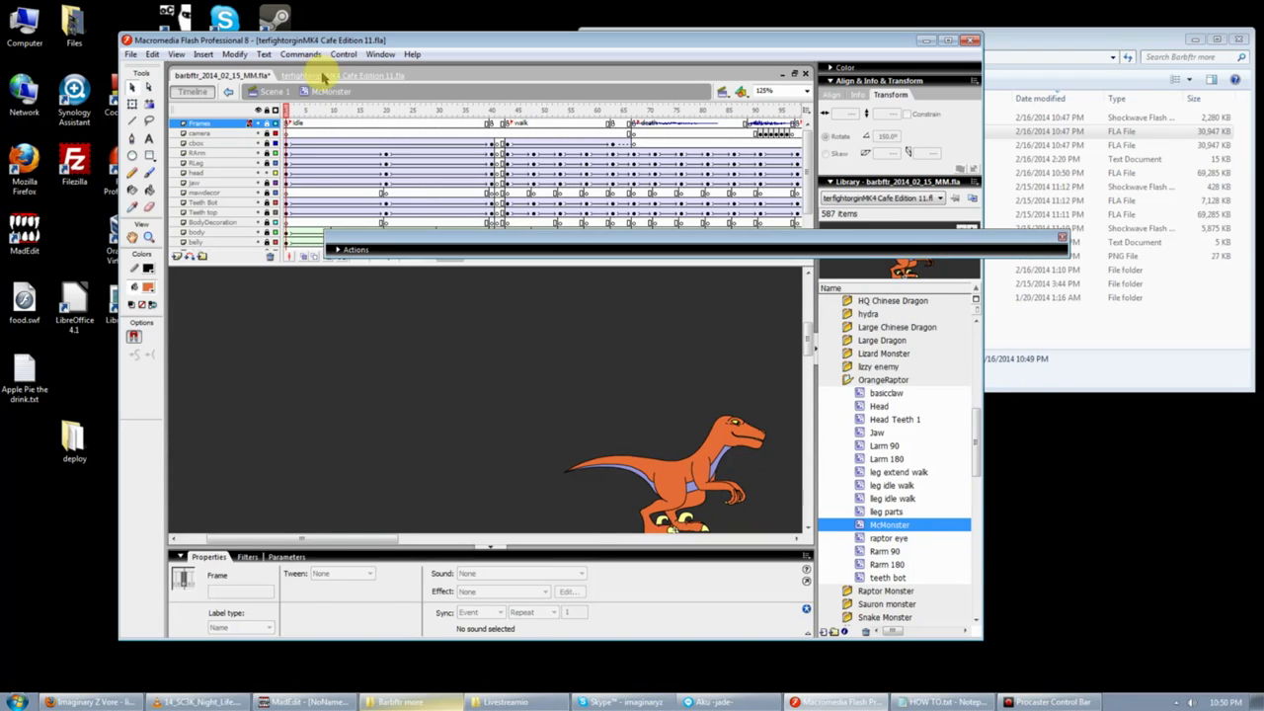
right_click(896, 458)
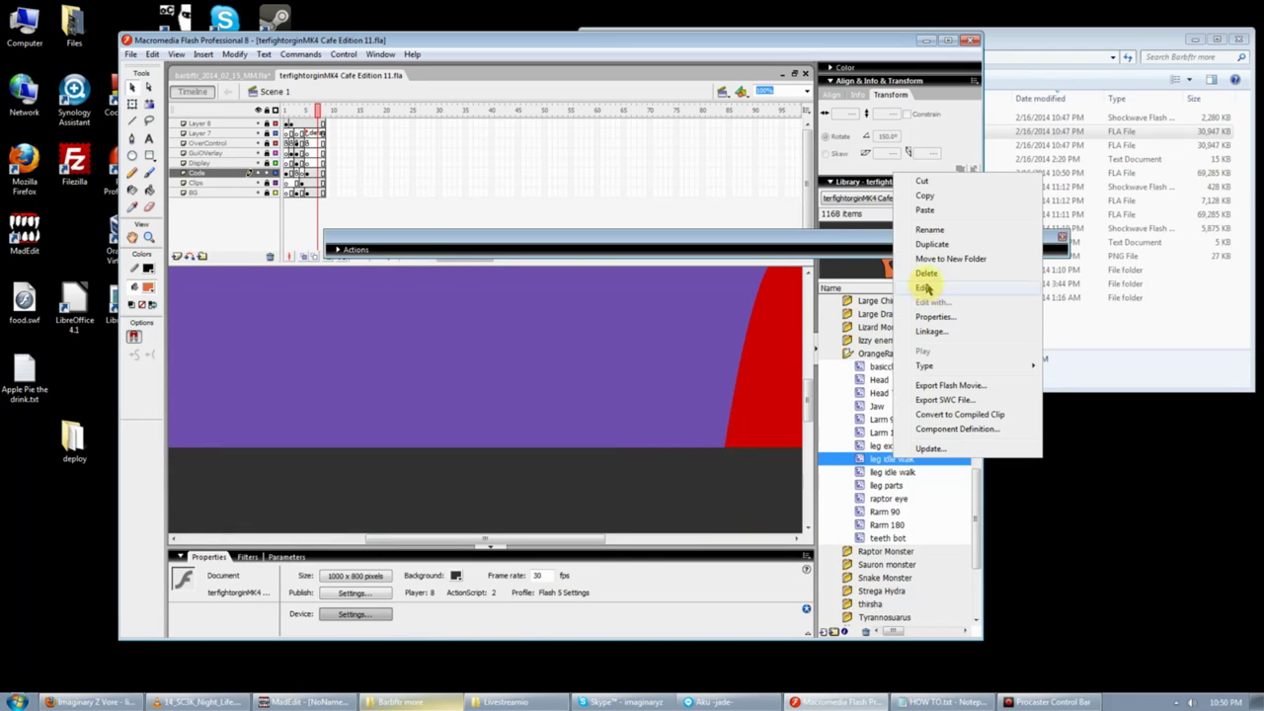
click(926, 210)
click(539, 351)
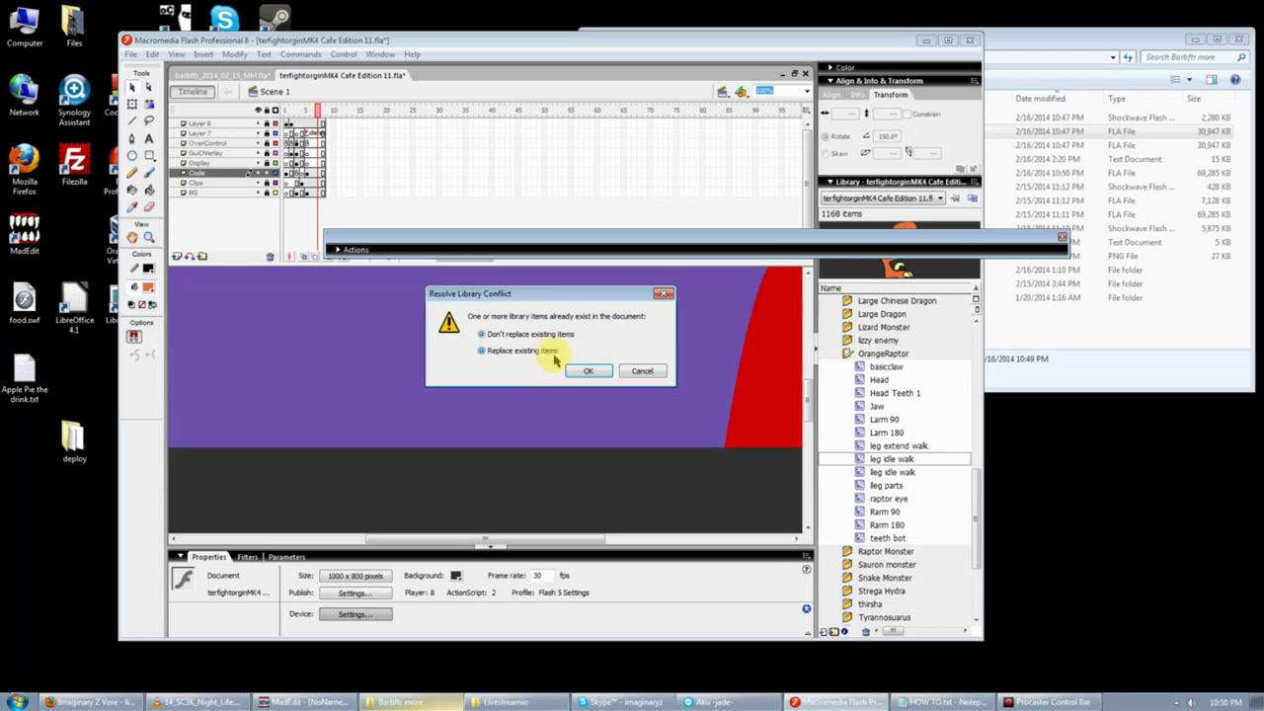
click(585, 372)
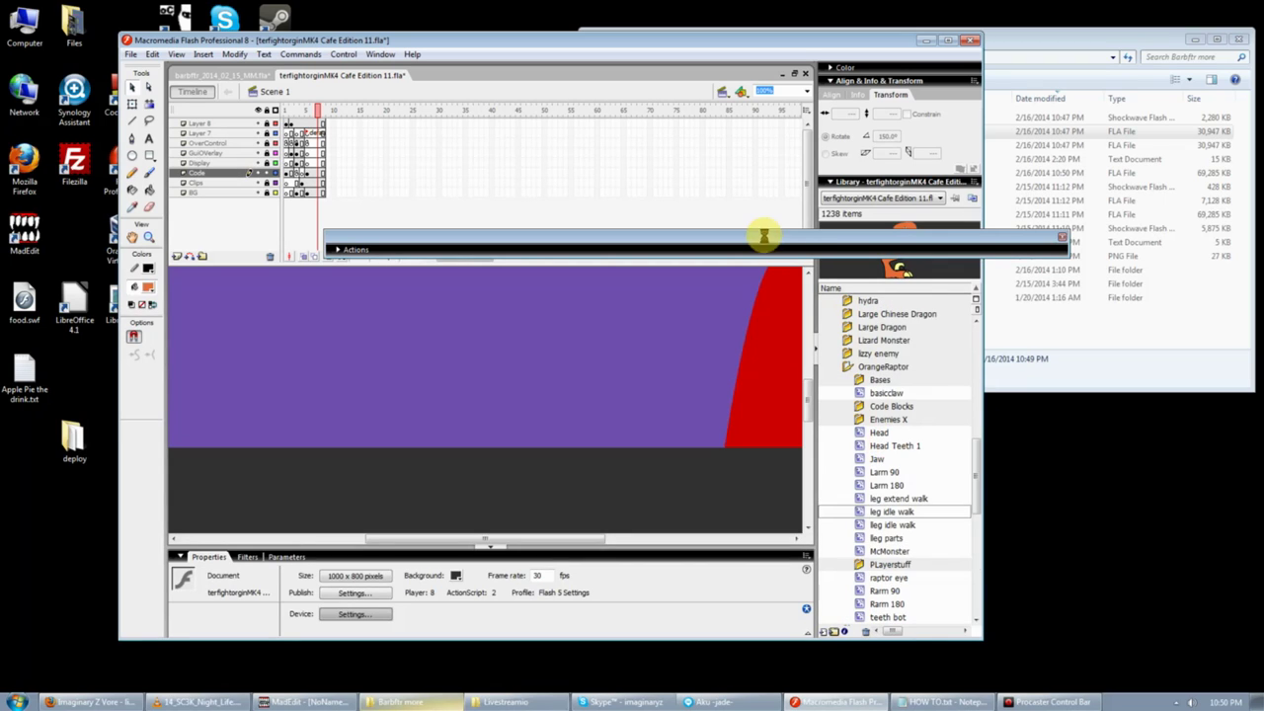
Maximize the program window with the Actions panel moved aside, and detach the Library as a large floating panel
drag(761, 237, 1082, 99)
double_click(841, 44)
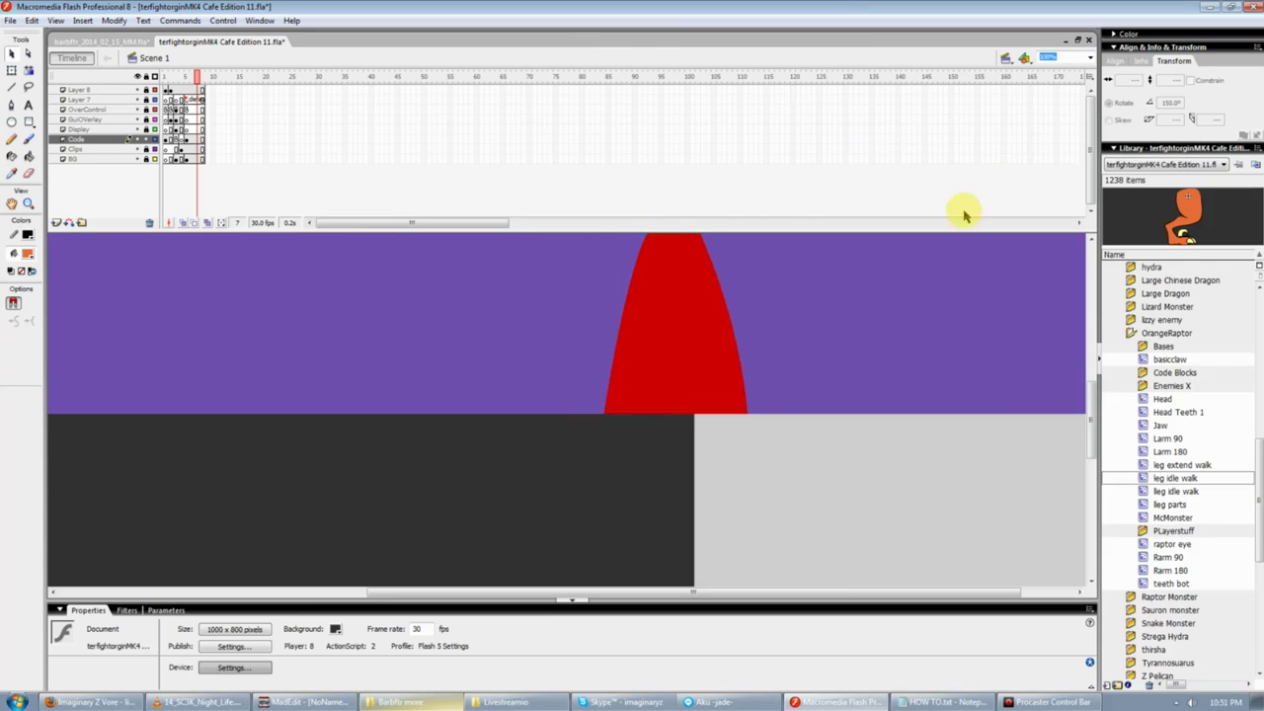
drag(644, 7, 644, 12)
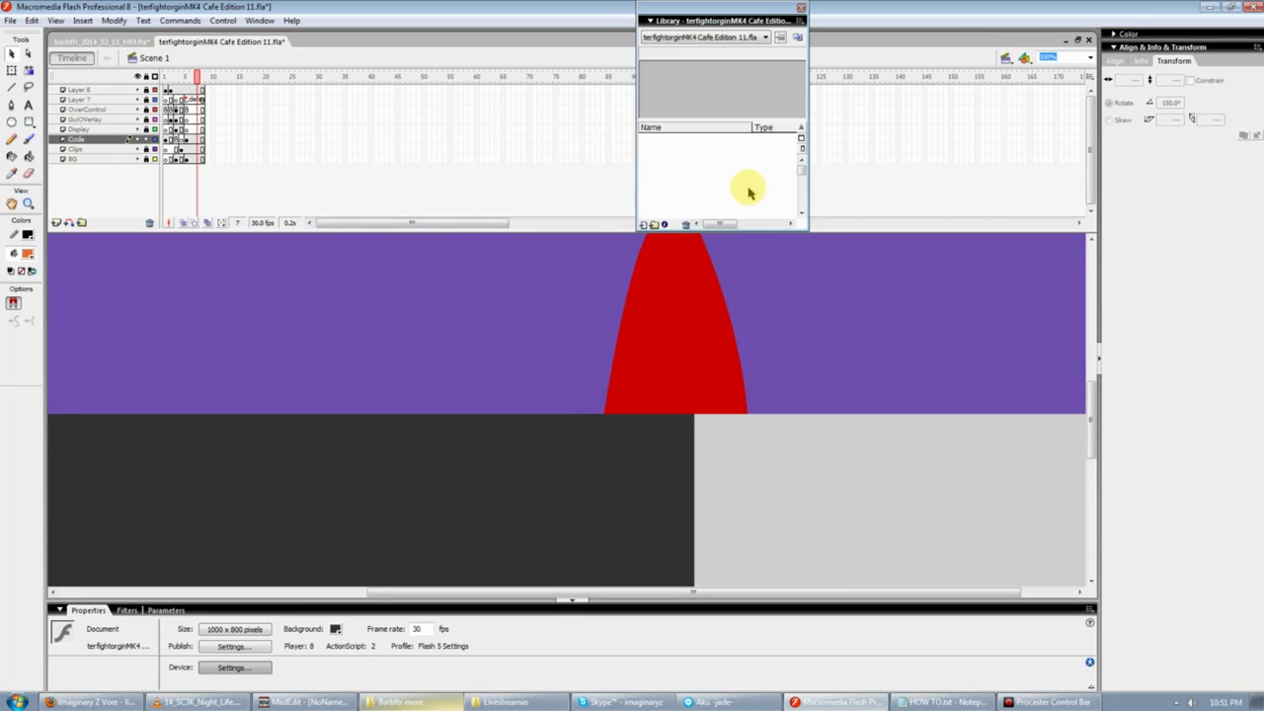
drag(805, 228, 993, 661)
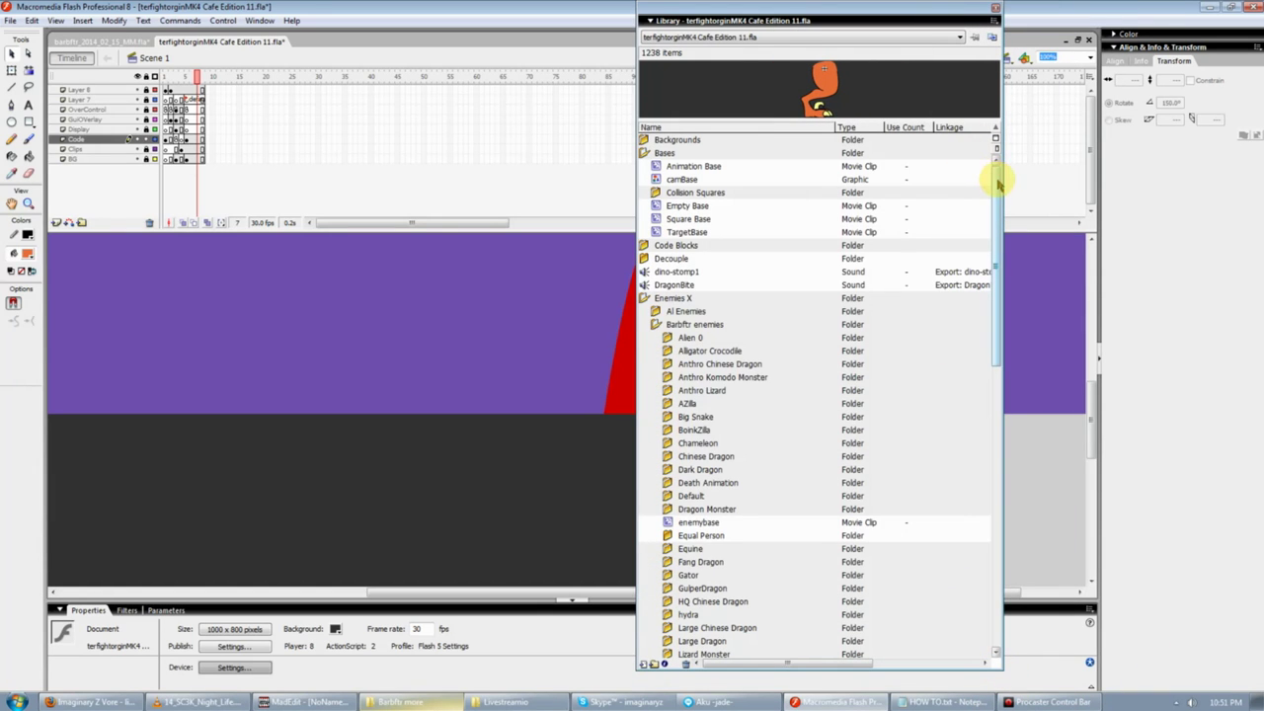
Examine the Bases folder pasted inside OrangeRaptor, including its Collision Squares subfolder, and collapse it again
drag(994, 182, 993, 375)
double_click(699, 192)
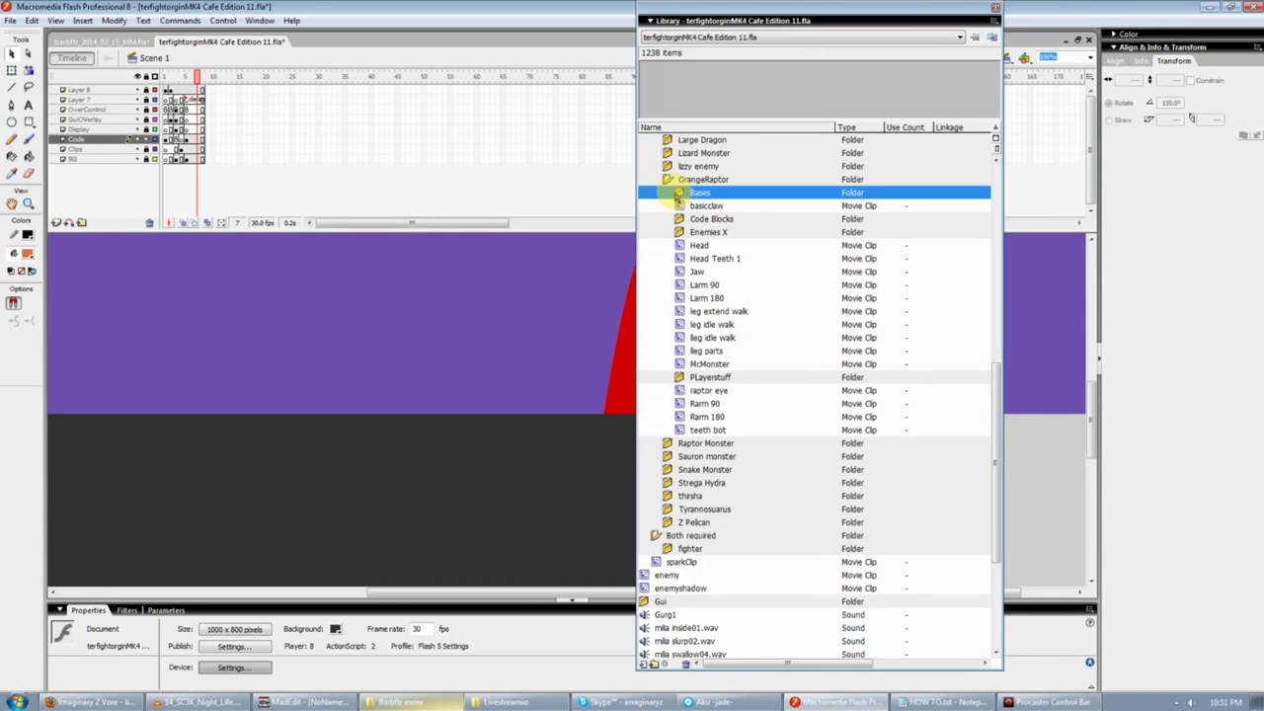
scroll(696, 314, up, 2)
double_click(691, 297)
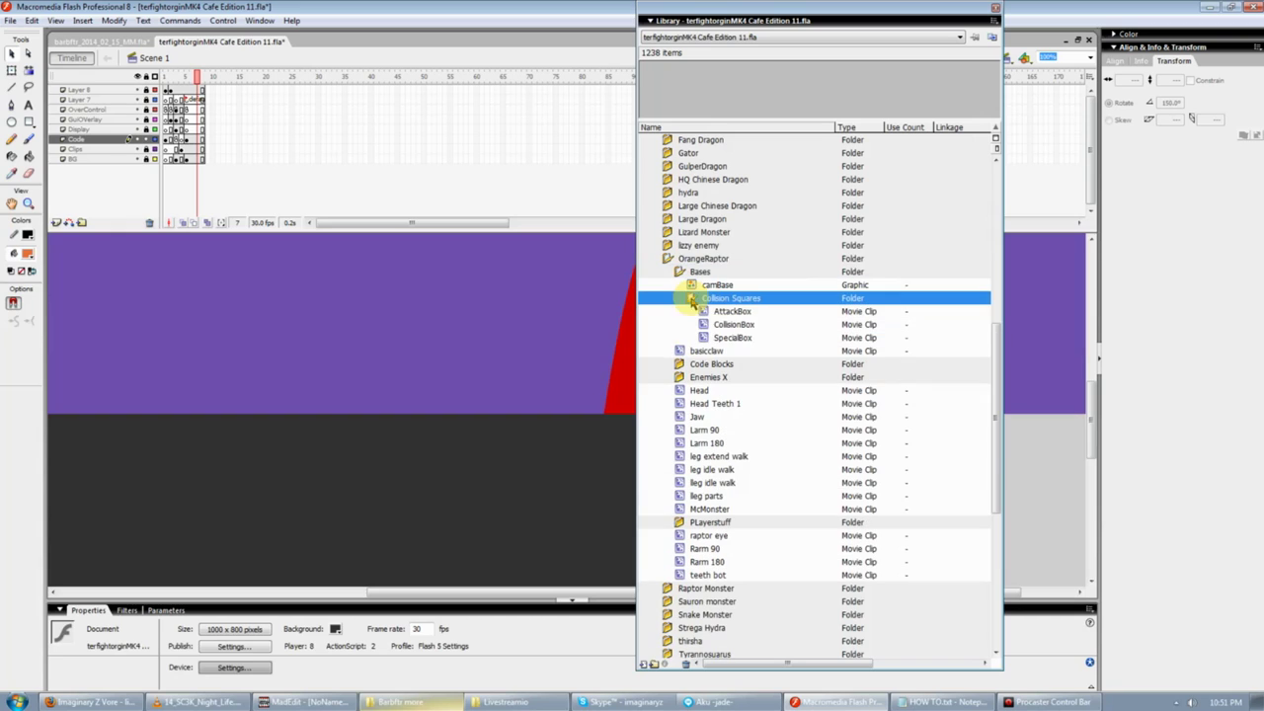
double_click(681, 273)
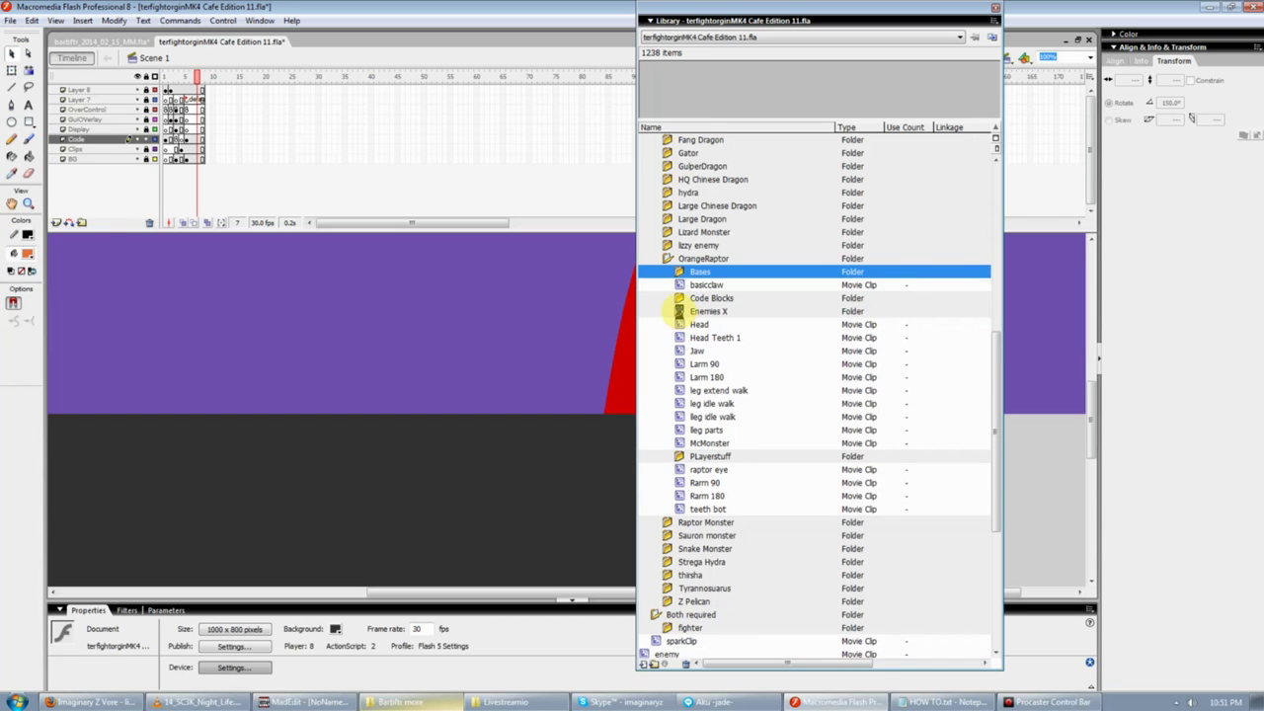
Move the Bases, Code Blocks, Enemies X and PLayerstuff folders out of OrangeRaptor into the Decouple folder and expand Decouple
ctrl+click(680, 311)
ctrl+click(703, 298)
ctrl+click(713, 456)
scroll(818, 505, up, 1)
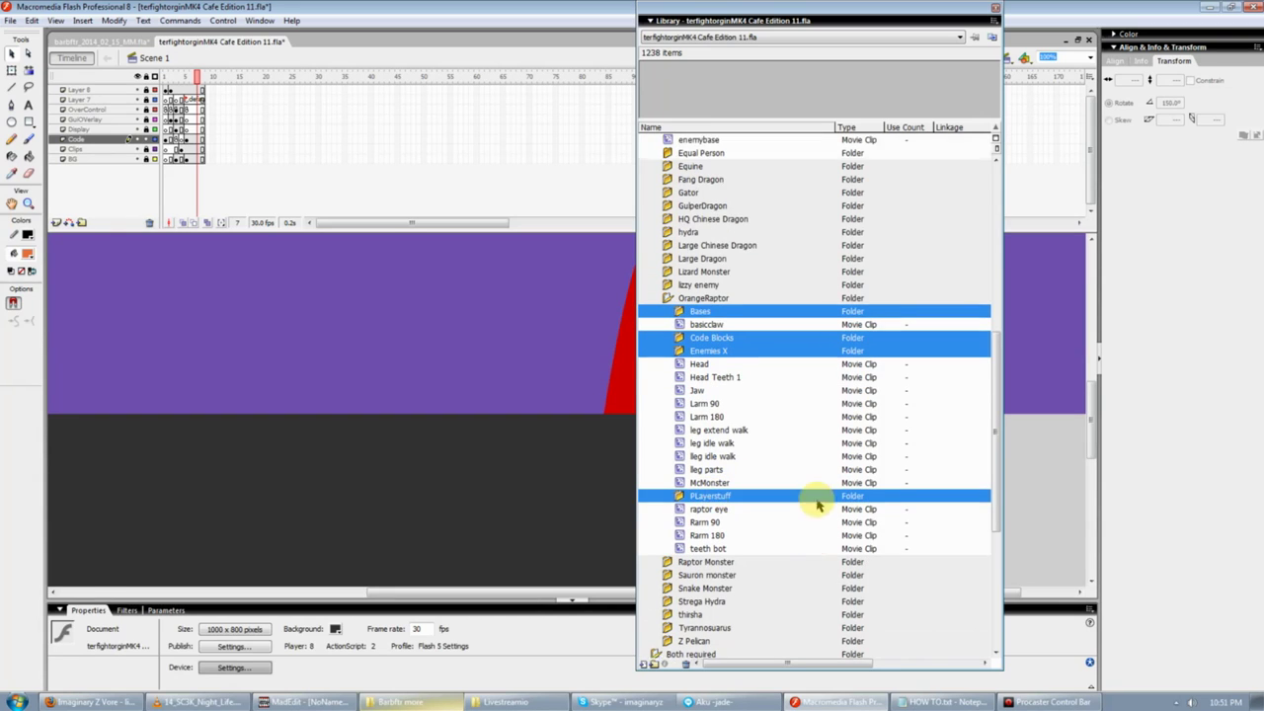
scroll(818, 506, up, 3)
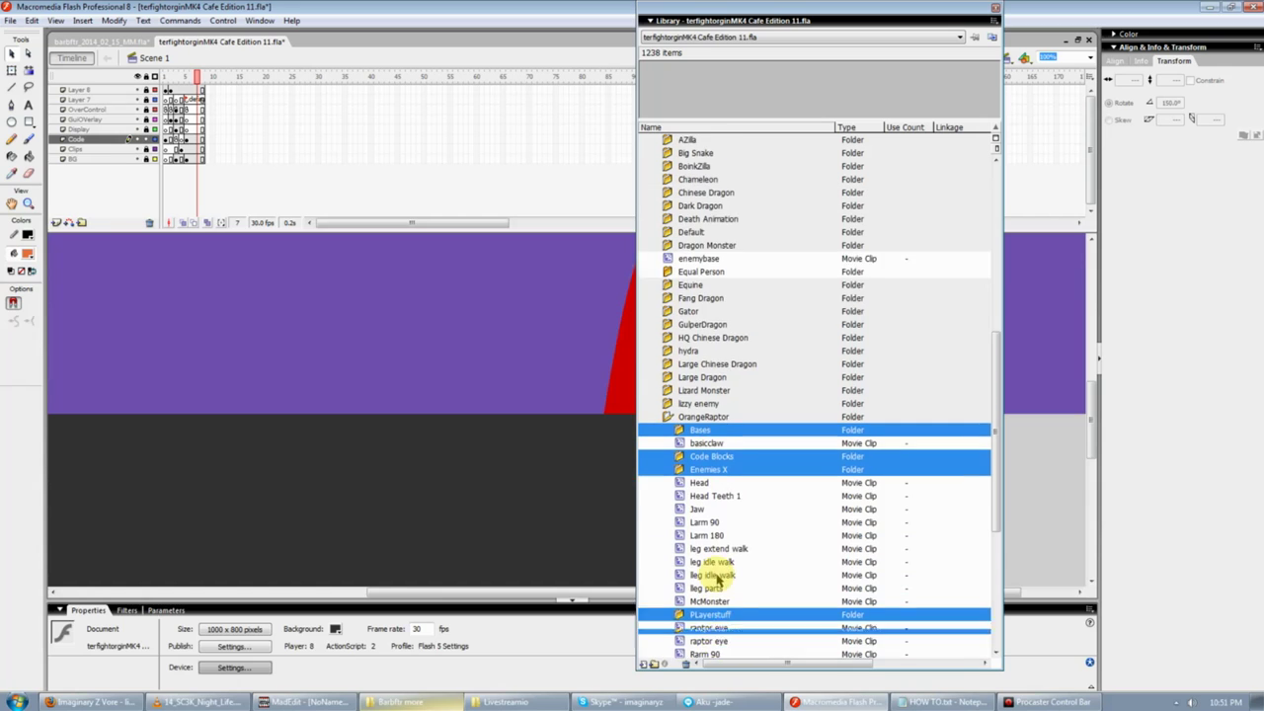
scroll(718, 580, up, 2)
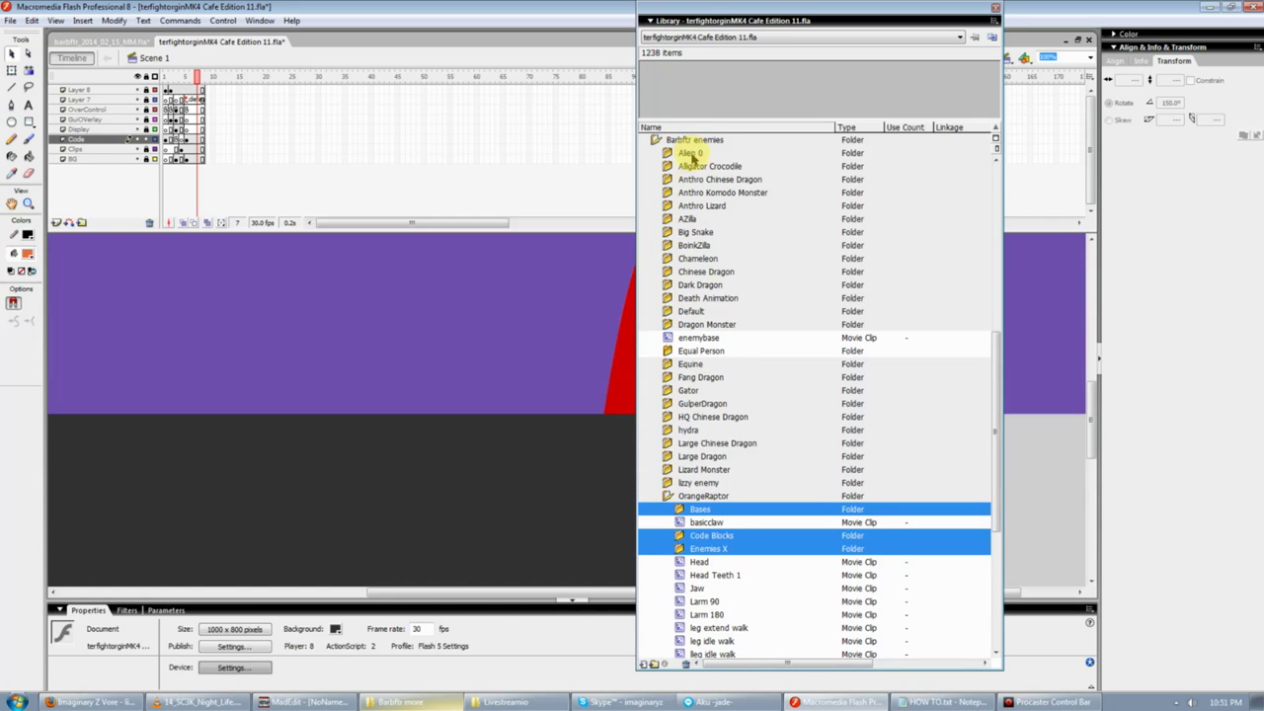
scroll(694, 146, down, 4)
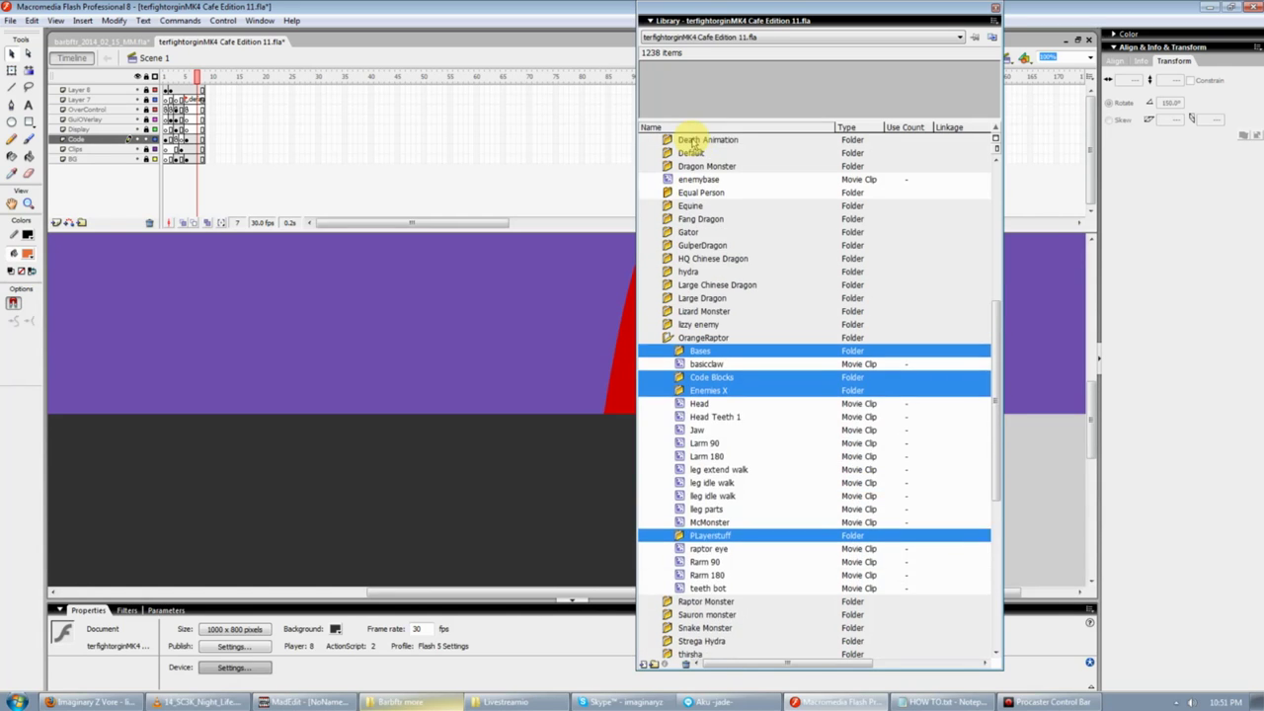
scroll(694, 145, up, 7)
scroll(699, 187, up, 2)
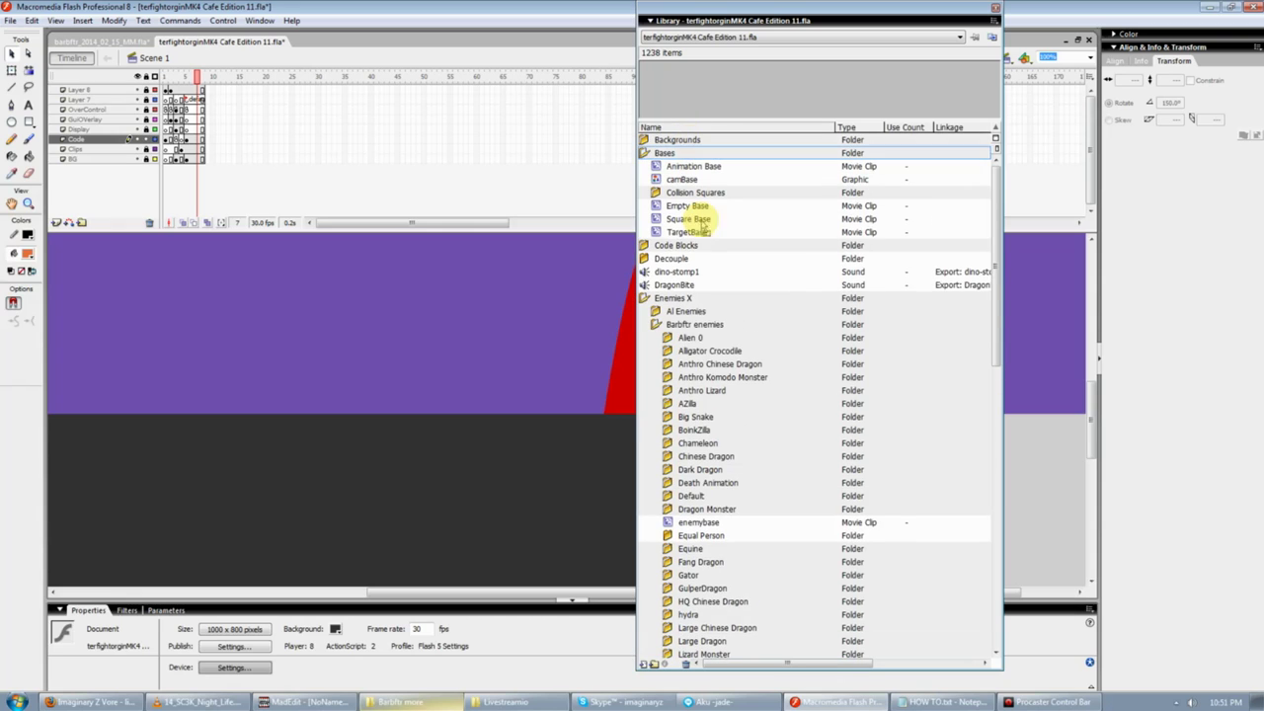
double_click(659, 257)
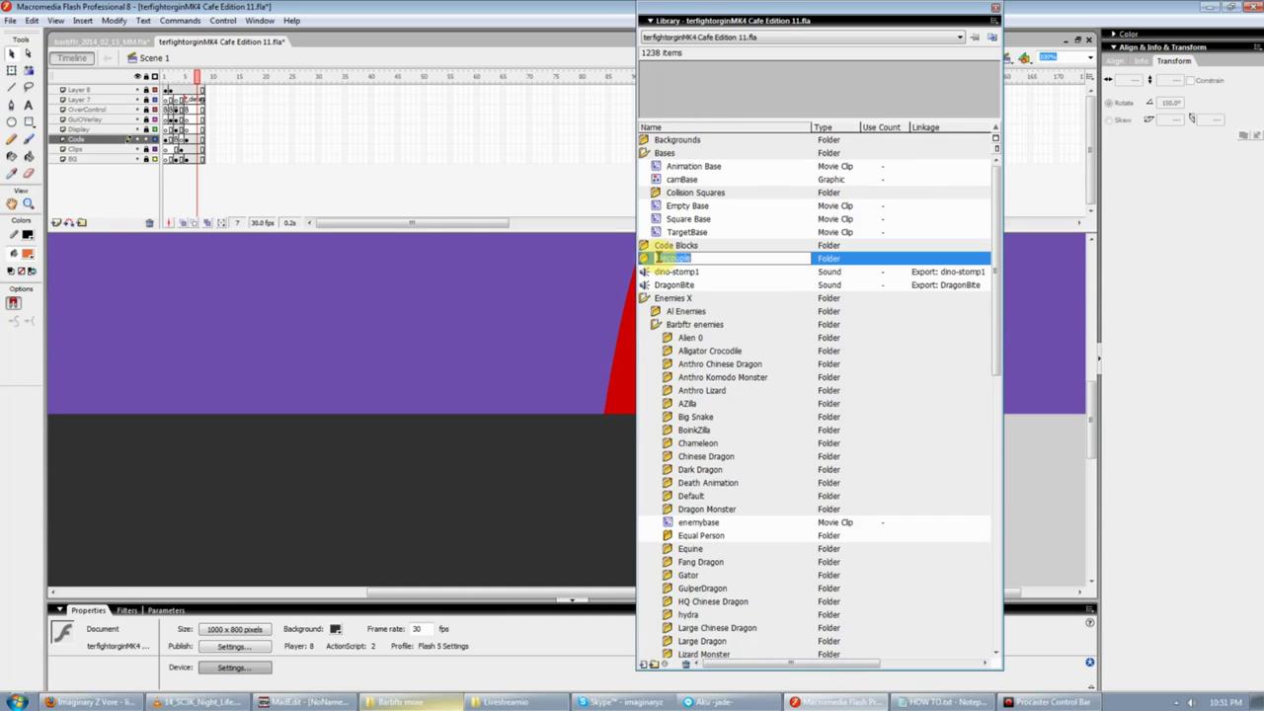
Collapse the Barbftr enemies and Both required subfolders and their parent Enemies X folder
double_click(657, 379)
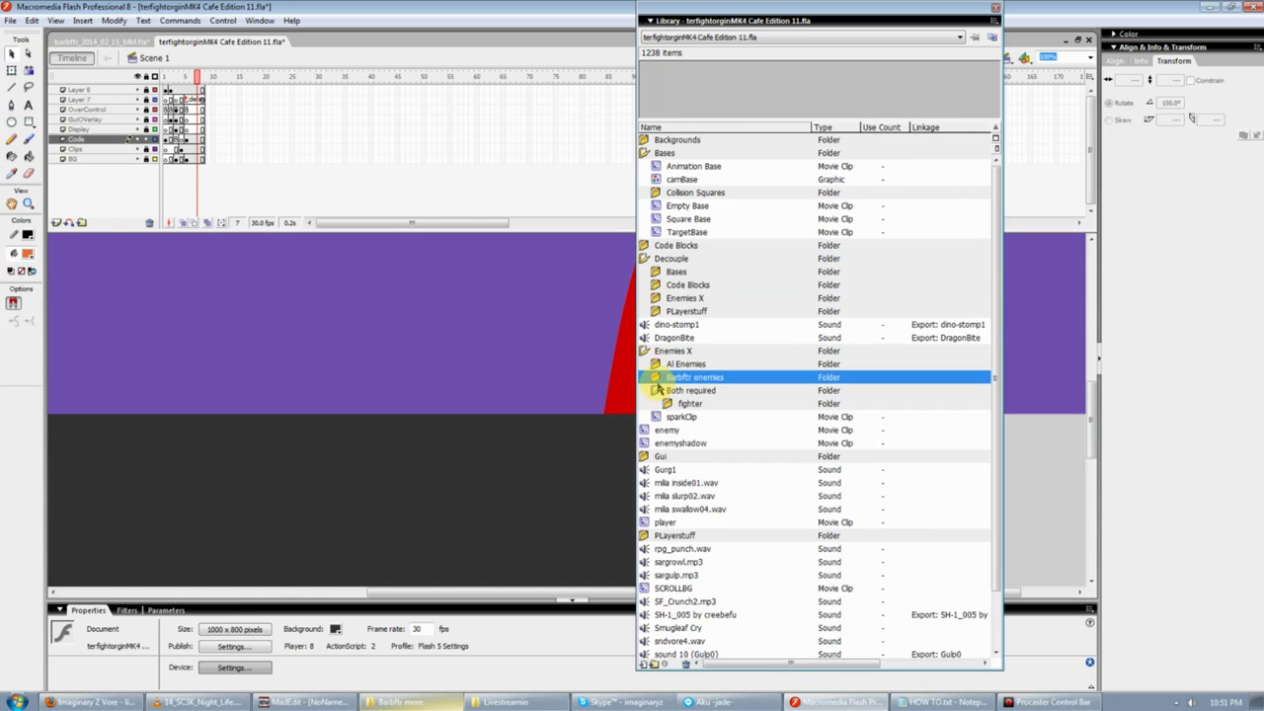
double_click(657, 391)
double_click(645, 351)
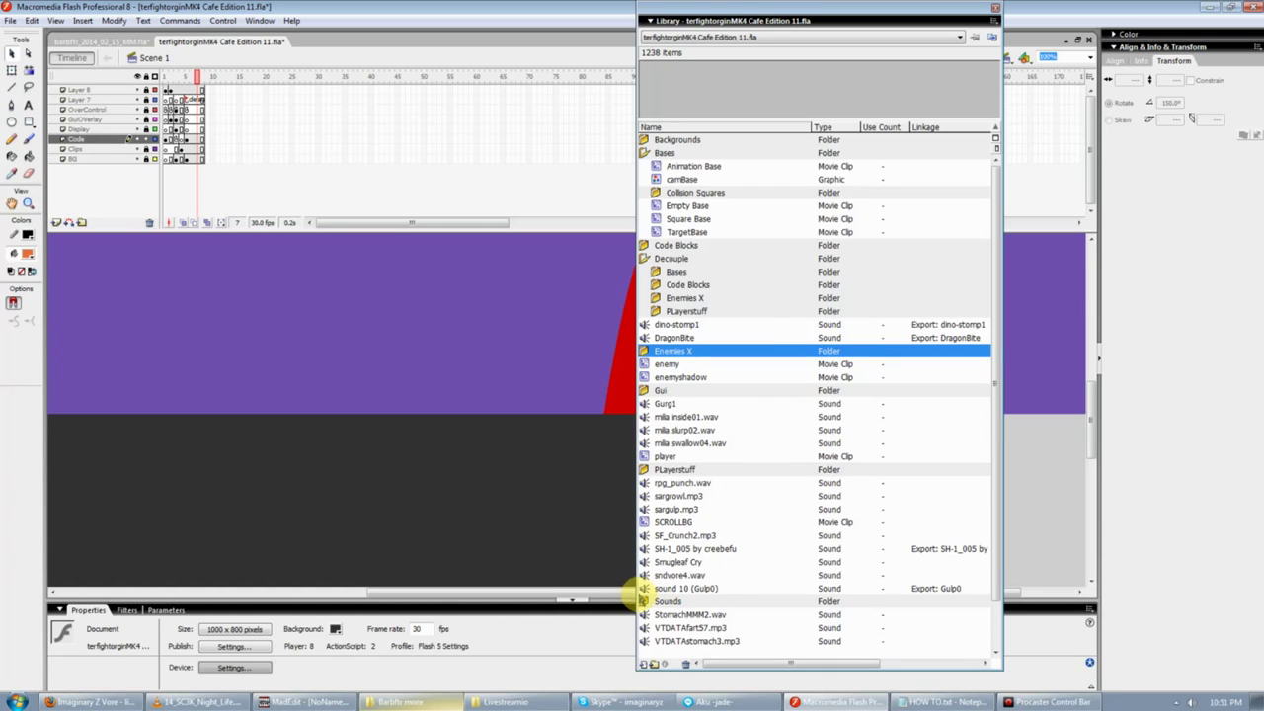
Move all loose sound items at the library's root, from dino-stomp1 through VTDATAstomach3.mp3, into the Decouple folder
click(674, 328)
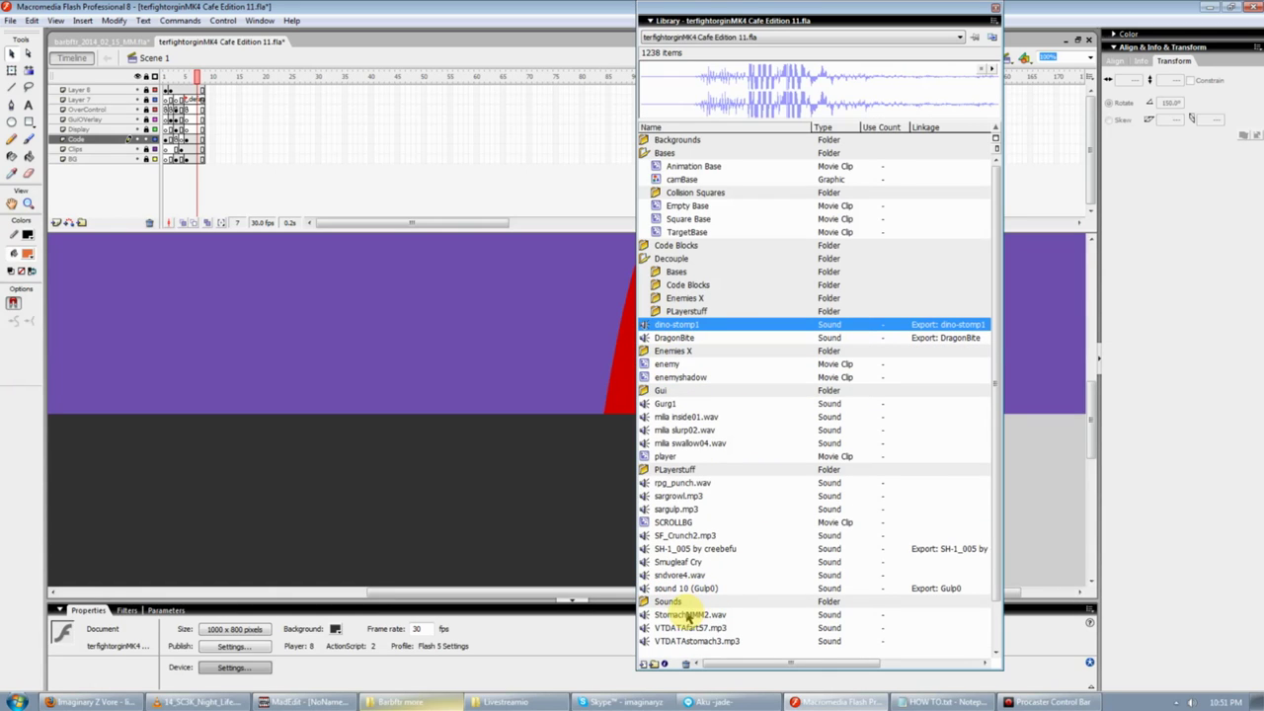
shift+click(676, 339)
ctrl+click(676, 404)
ctrl+click(664, 417)
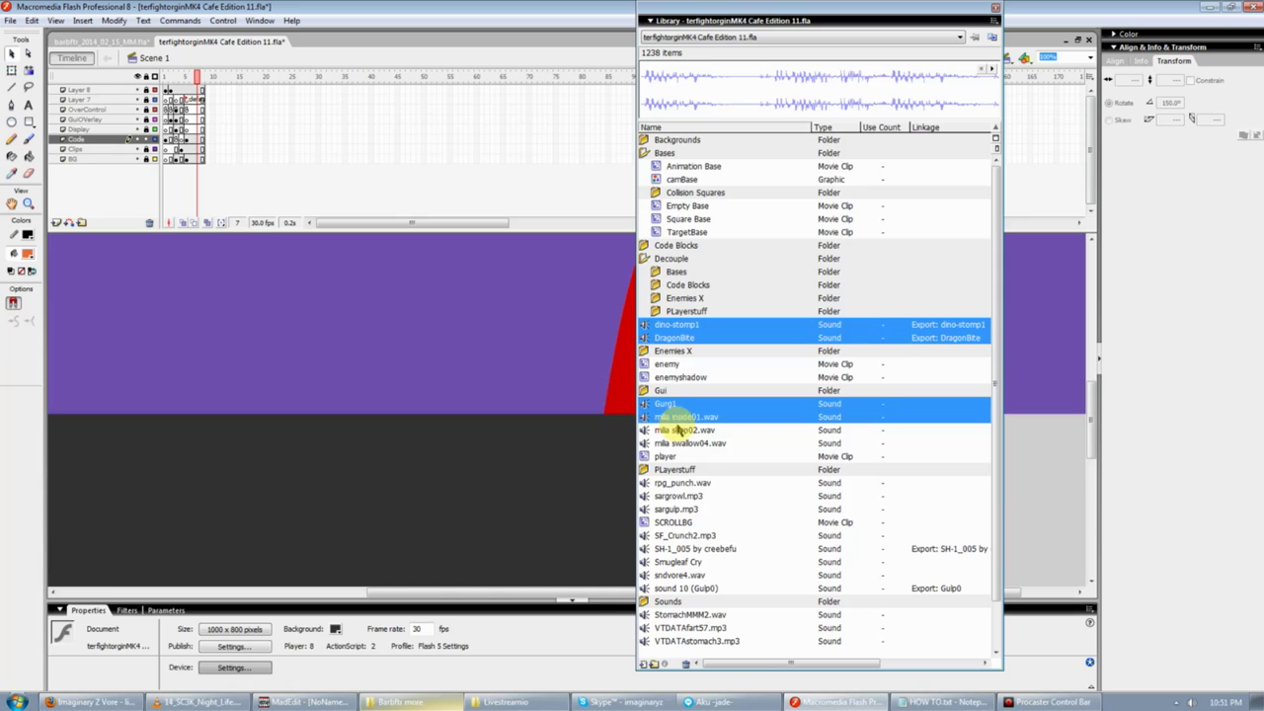
ctrl+click(680, 429)
ctrl+click(681, 443)
ctrl+click(682, 483)
ctrl+click(679, 495)
ctrl+click(677, 509)
ctrl+click(680, 535)
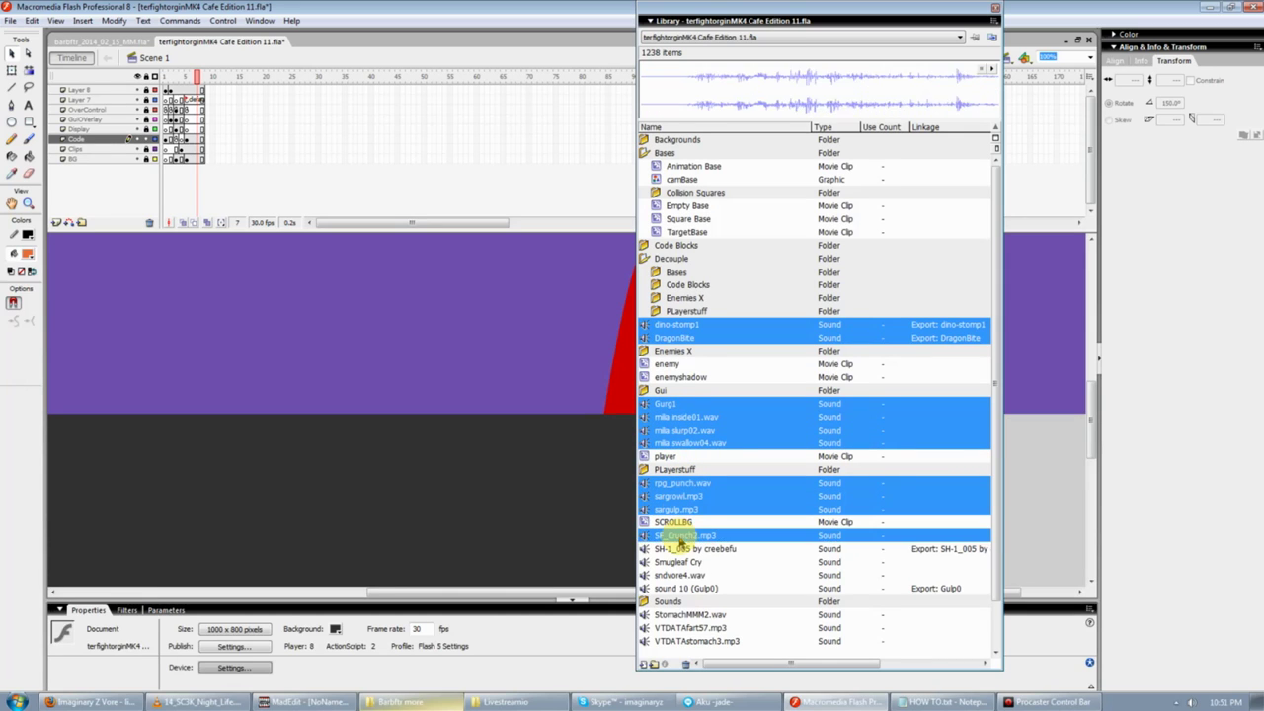
ctrl+click(679, 548)
ctrl+click(678, 562)
ctrl+click(680, 575)
ctrl+click(682, 588)
ctrl+click(689, 615)
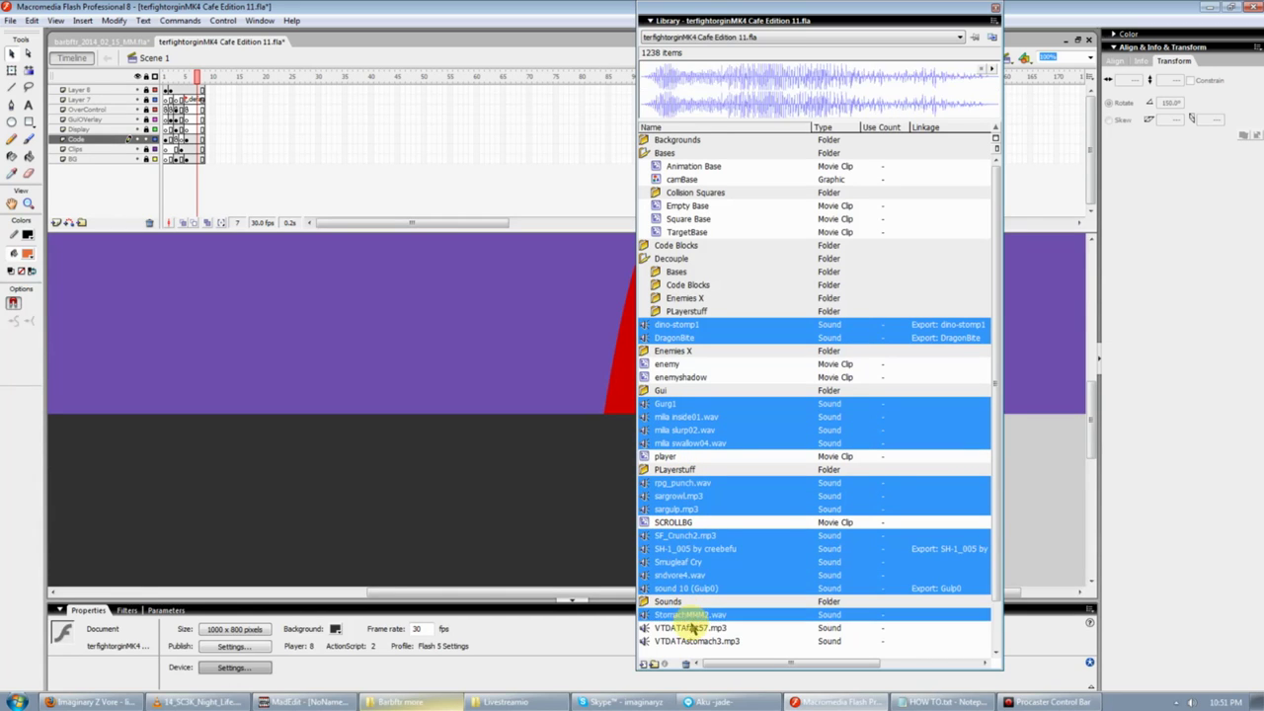
ctrl+click(692, 627)
key(F11)
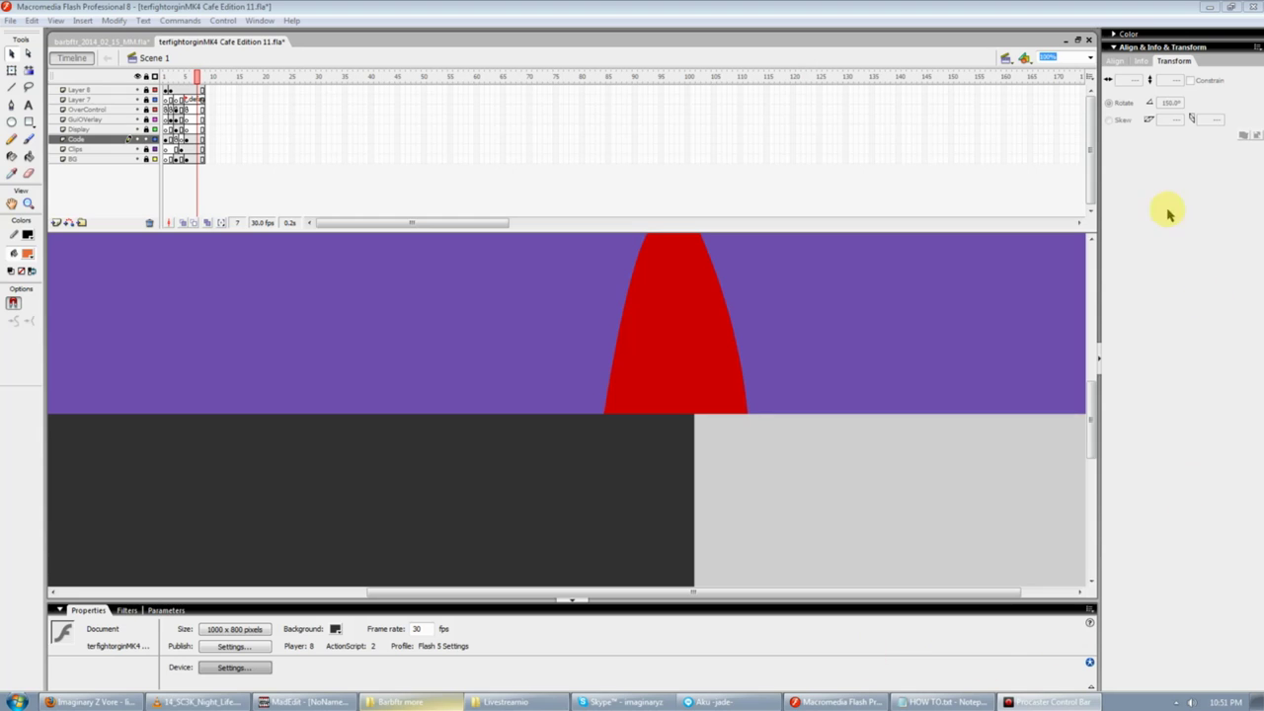
key(F11)
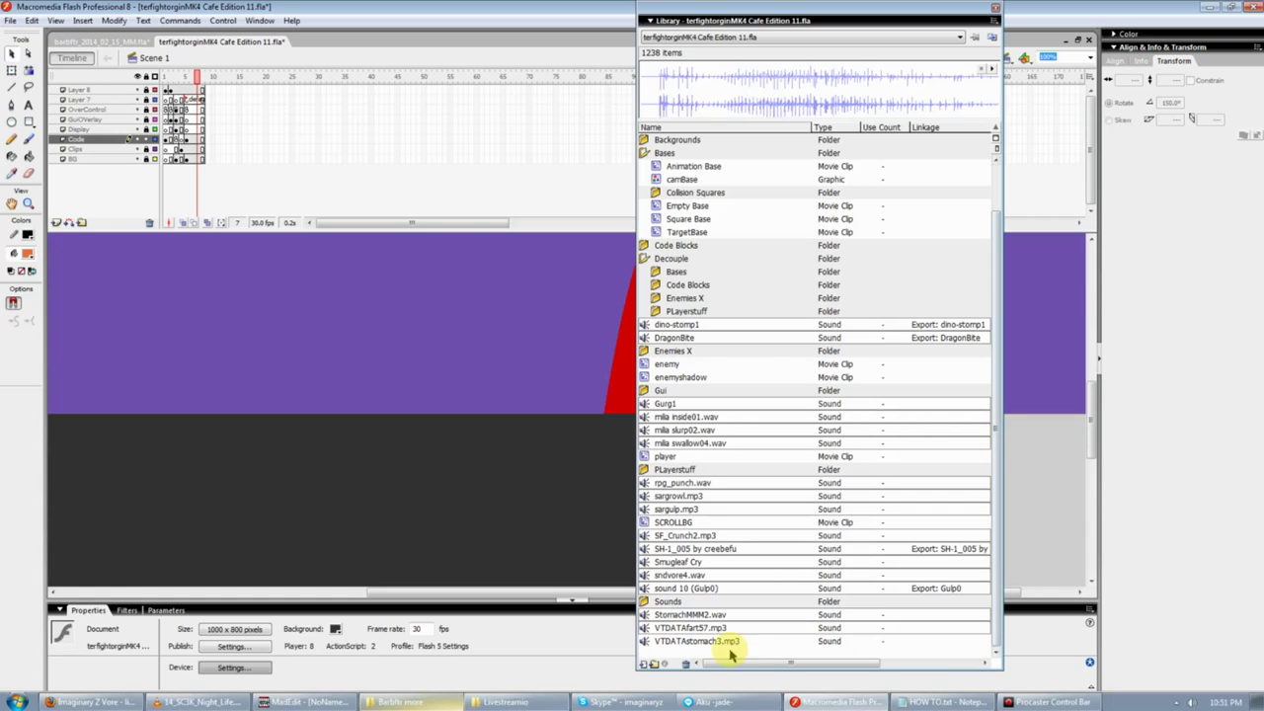
click(703, 633)
drag(680, 338, 668, 259)
Check the contents of the Bases folder inside Decouple and collapse the Decouple folder
double_click(653, 272)
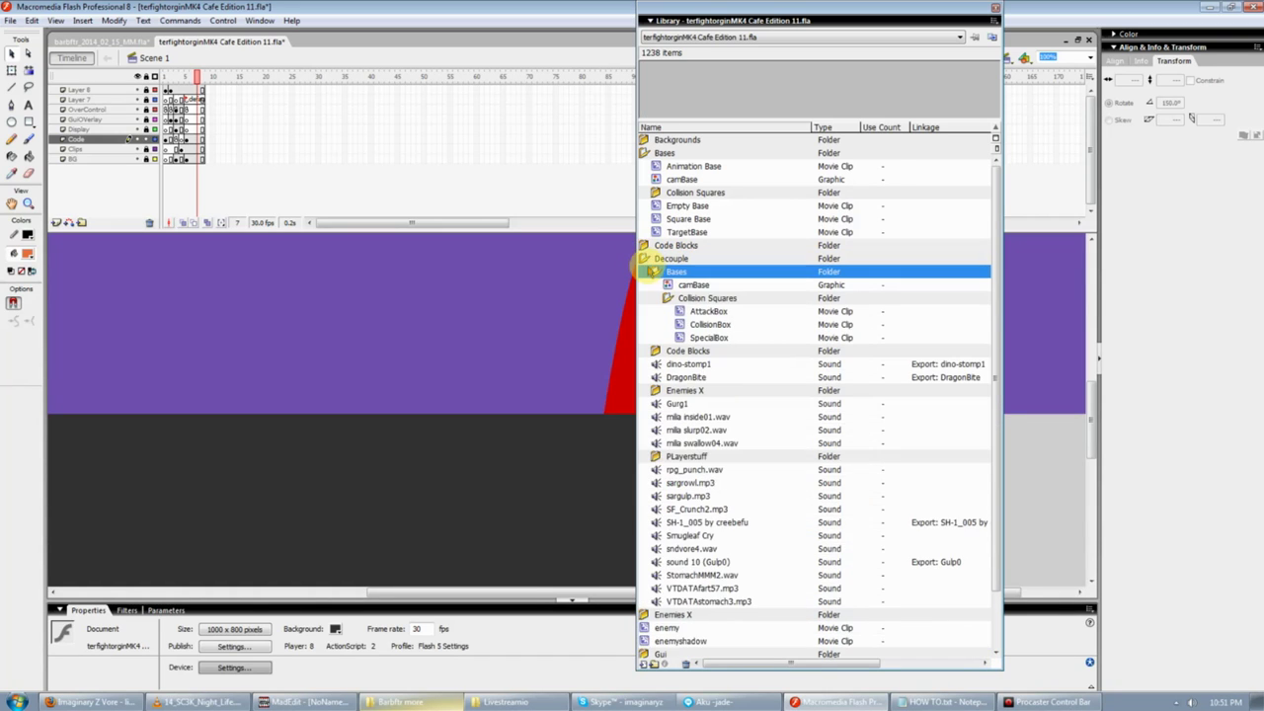
double_click(644, 259)
double_click(644, 259)
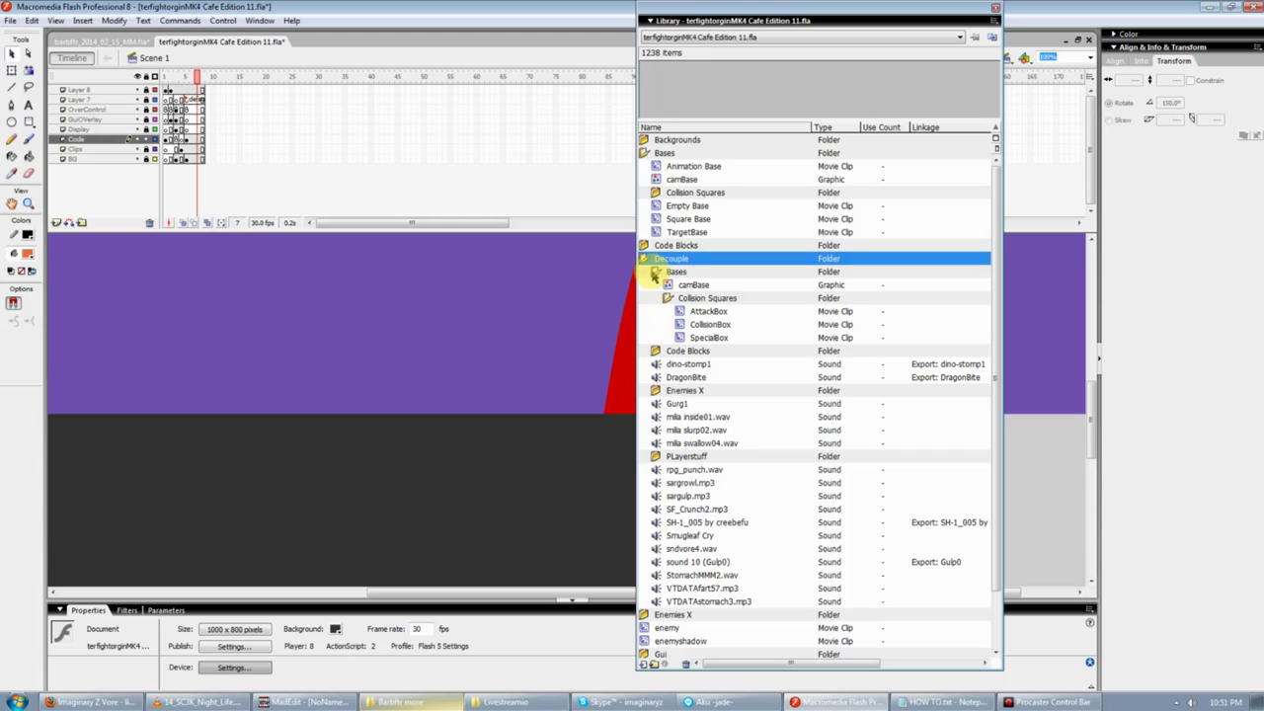
Move all sounds in the Sounds folder, from burp through VTDATAswallow7.mp3, into the Decouple folder, replacing the duplicates there
double_click(653, 272)
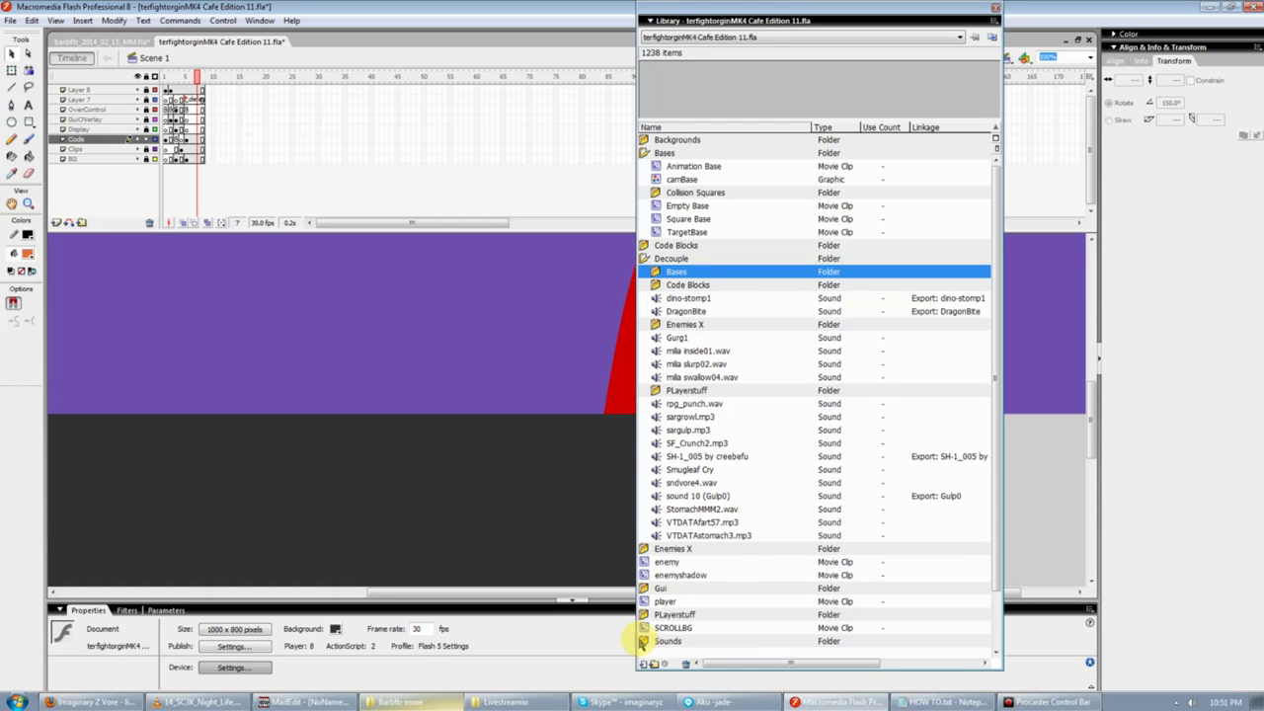
double_click(660, 642)
click(692, 561)
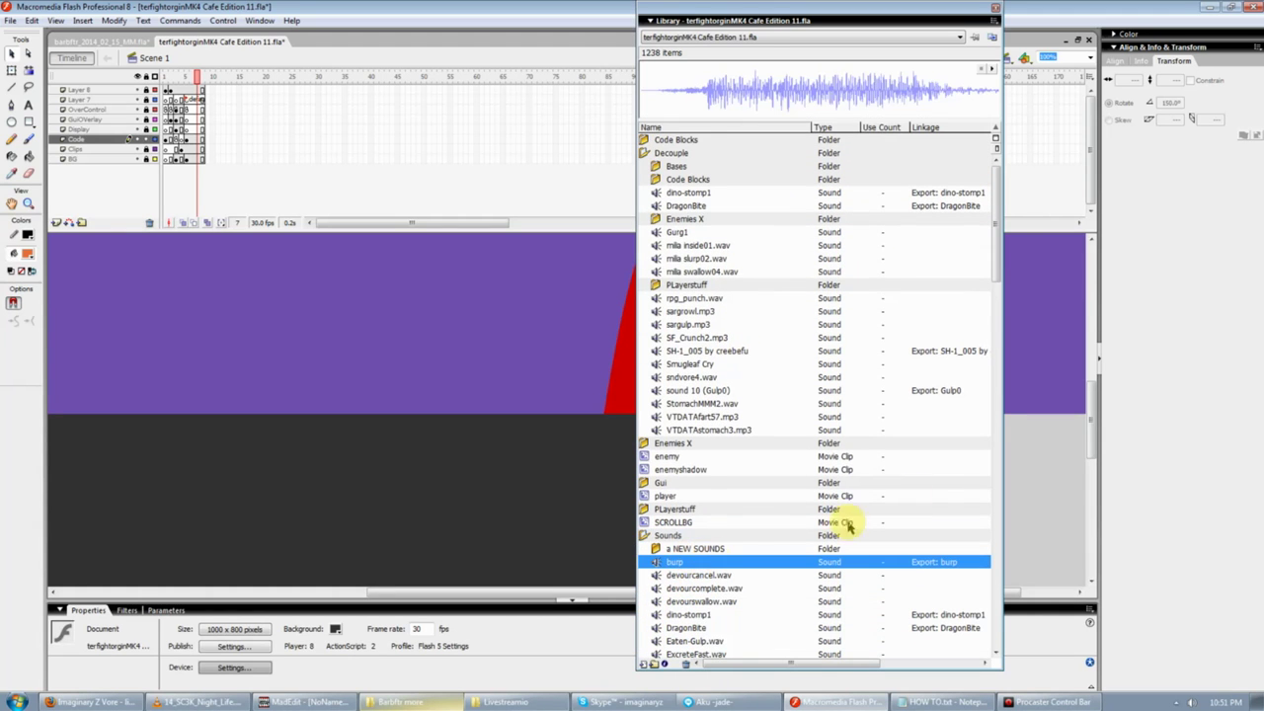
drag(1004, 265, 1002, 643)
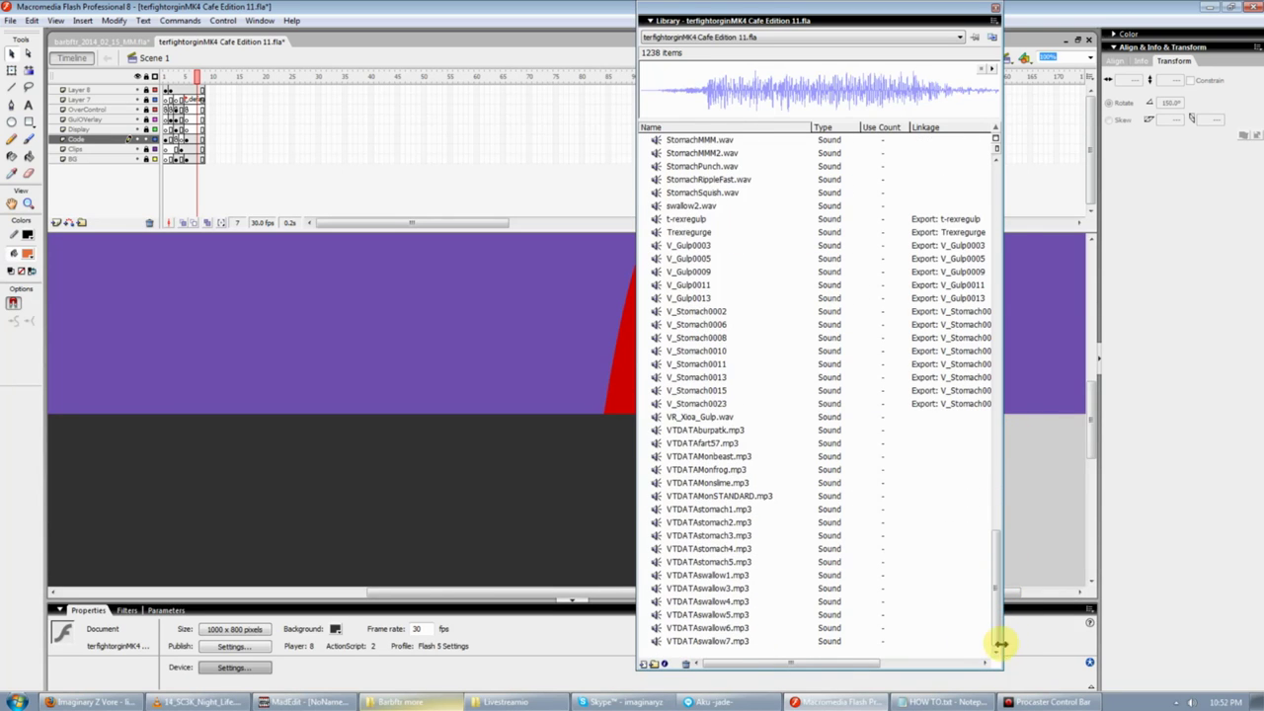
key(ctrl+a)
drag(1035, 540, 994, 198)
drag(657, 592, 671, 183)
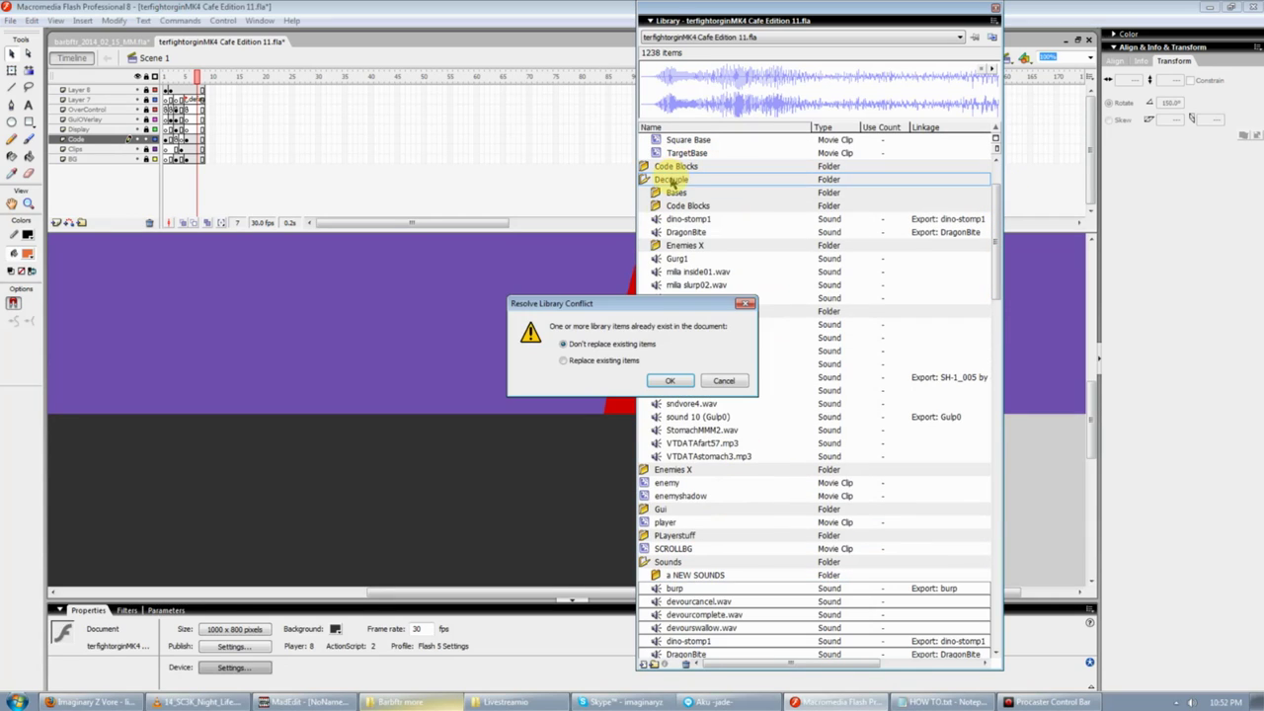
click(668, 381)
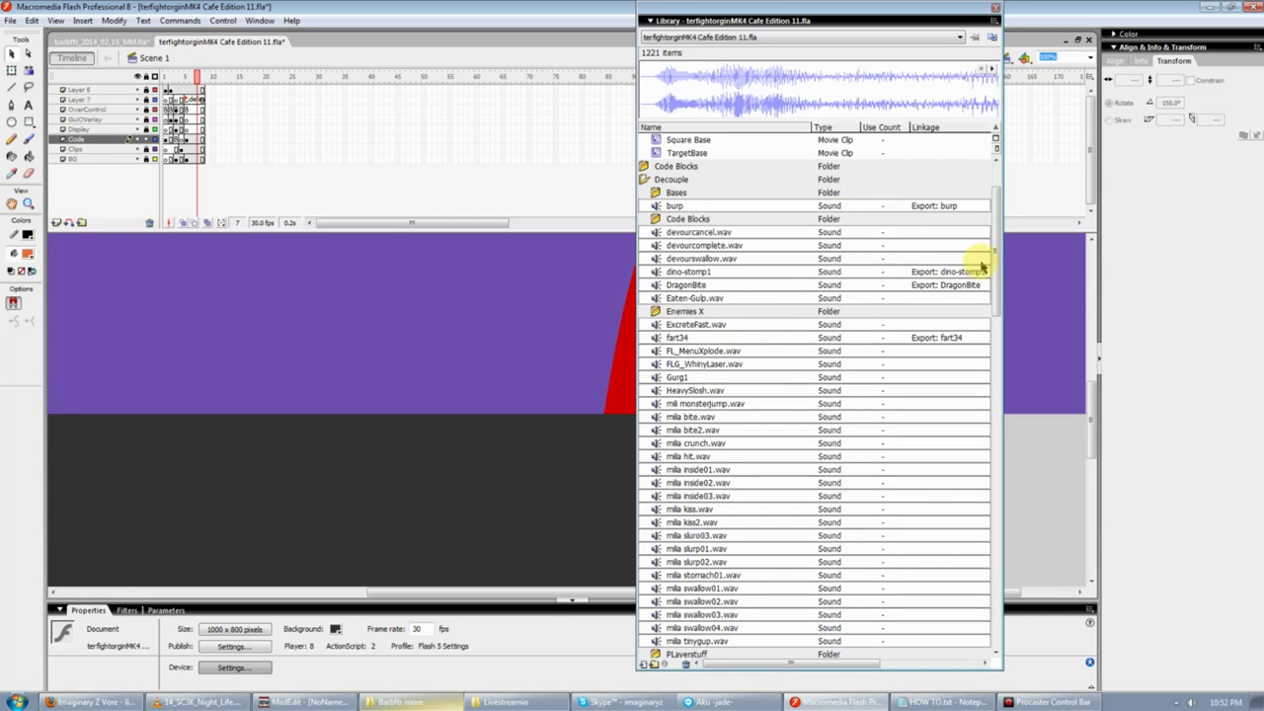
Move the whole selected set of sounds from Decouple back into the Sounds folder and collapse that folder
scroll(998, 272, down, 1)
drag(997, 272, 988, 655)
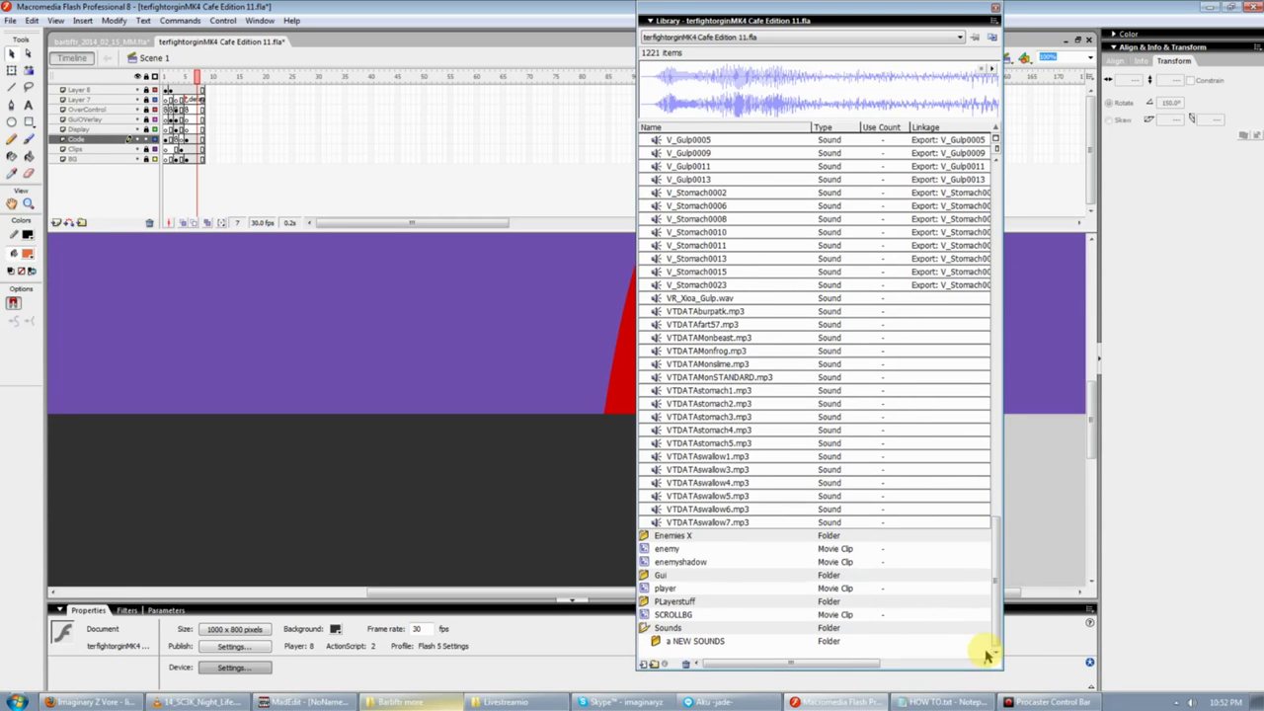
shift+click(692, 521)
drag(694, 602, 681, 629)
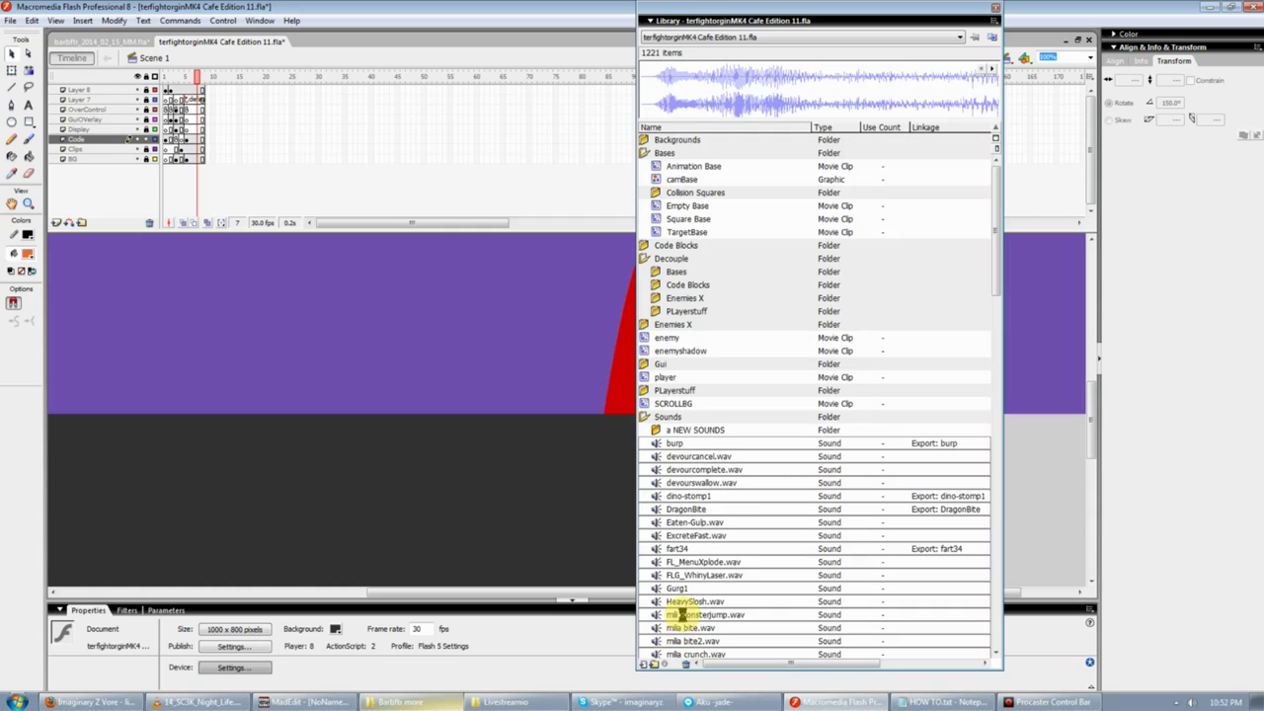
double_click(642, 418)
Move camBase from the root Bases folder into Decouple's Bases folder, replacing the duplicate, and return the merged graphic to the root Bases folder
double_click(657, 273)
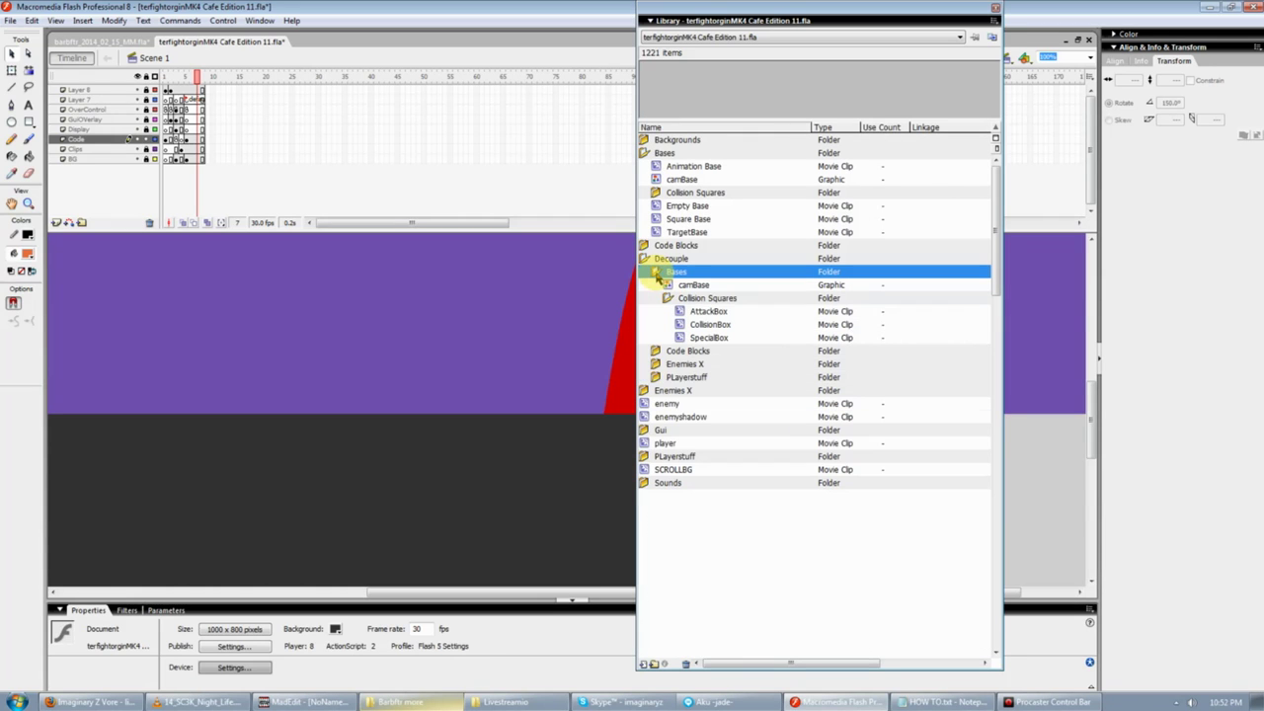
click(695, 167)
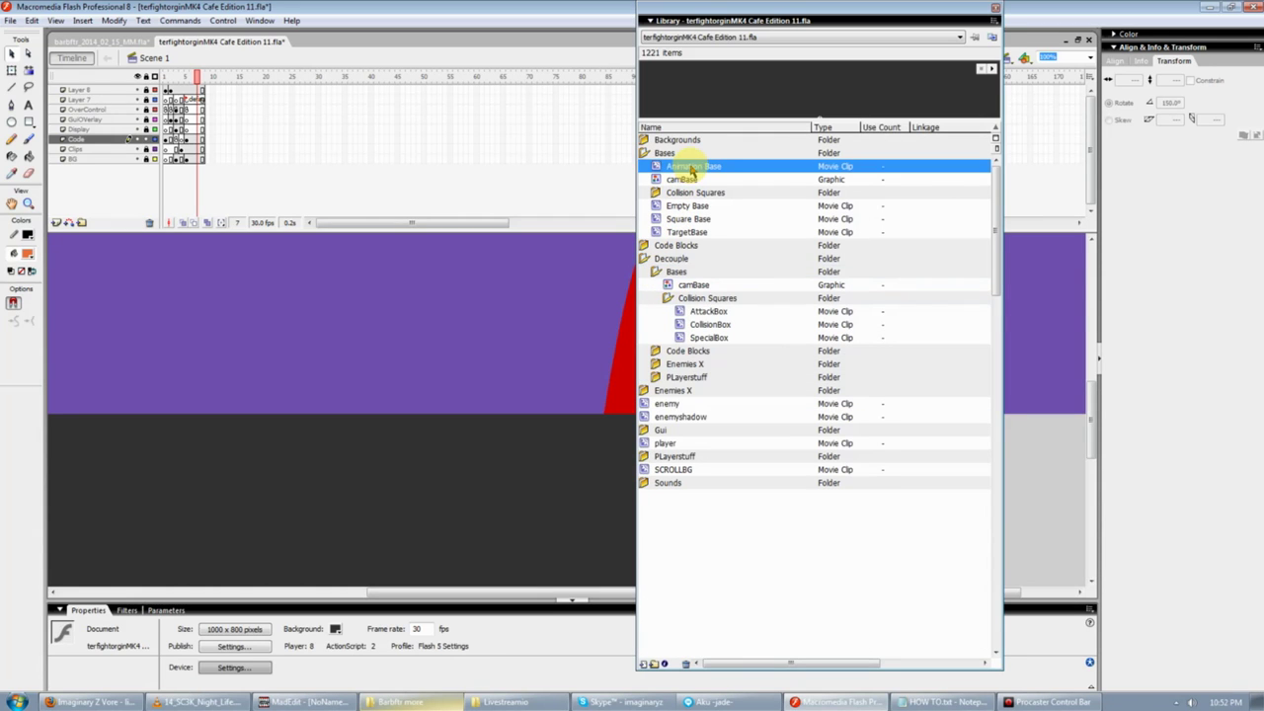
click(681, 180)
drag(692, 186, 679, 274)
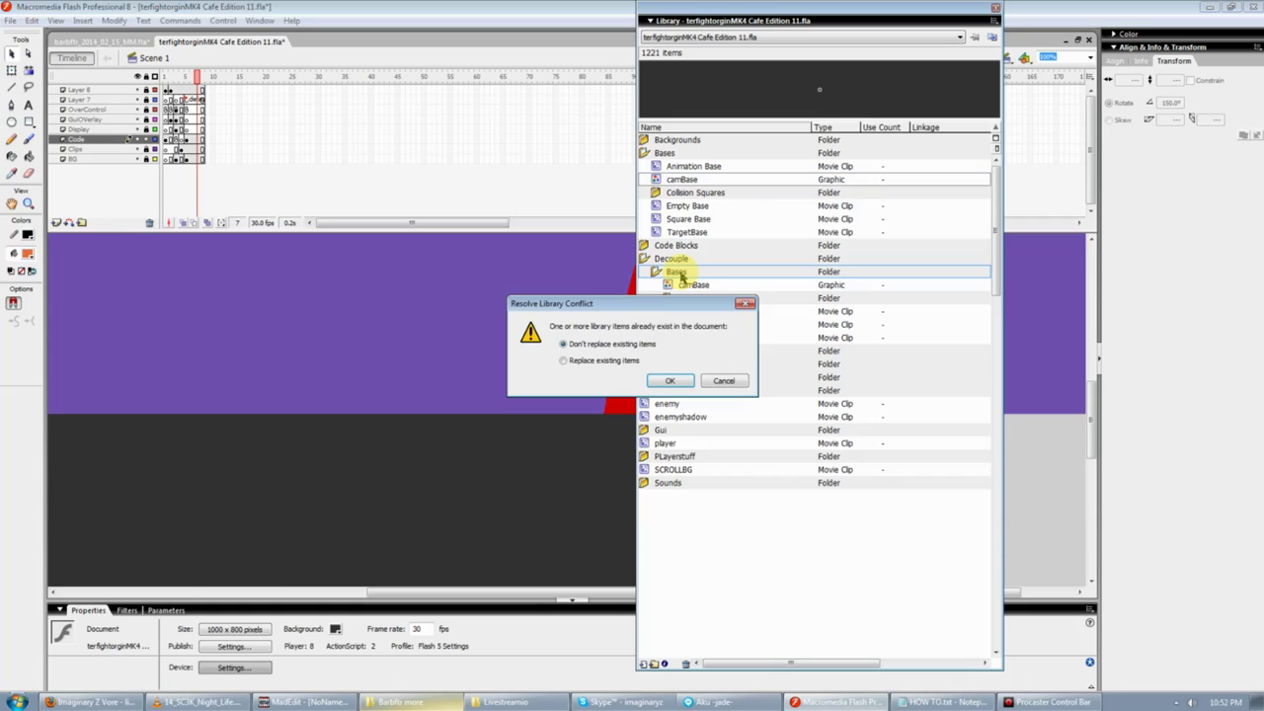
click(669, 381)
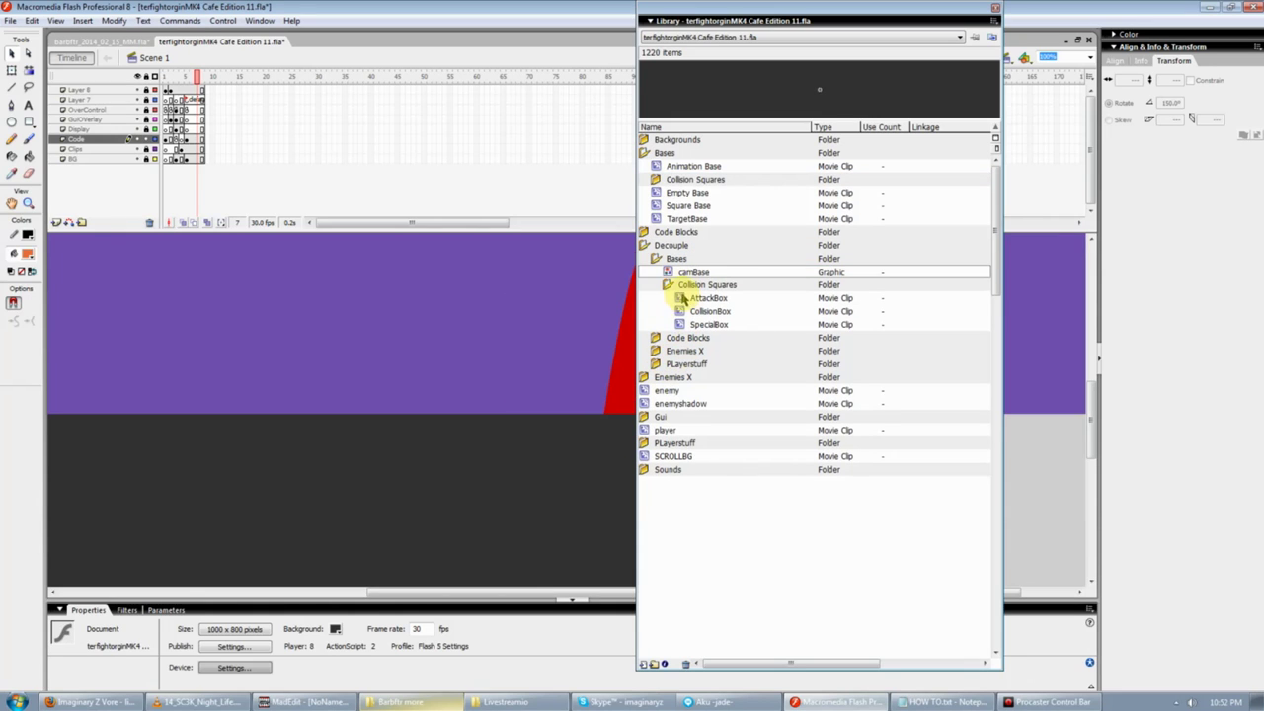
drag(684, 279, 678, 154)
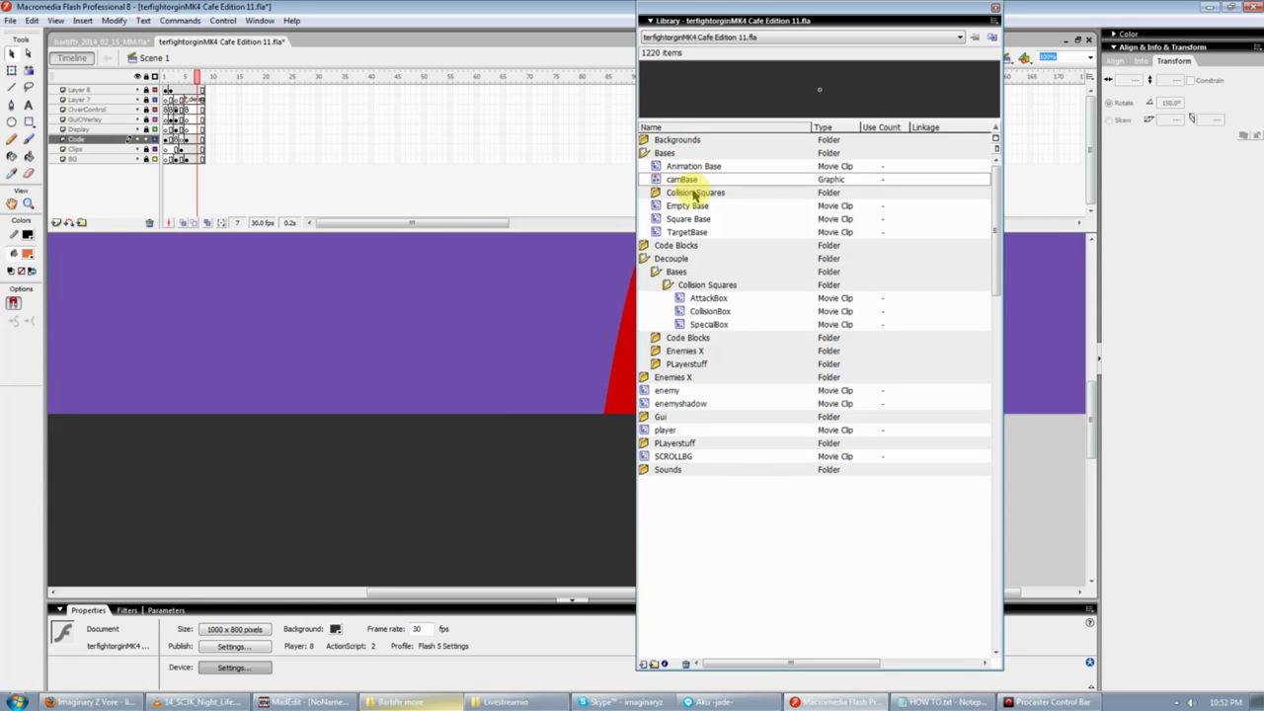
Merge the duplicate AttackBox, CollisionBox and SpecialBox clips into the root Bases folder's Collision Squares, replacing existing items
click(674, 194)
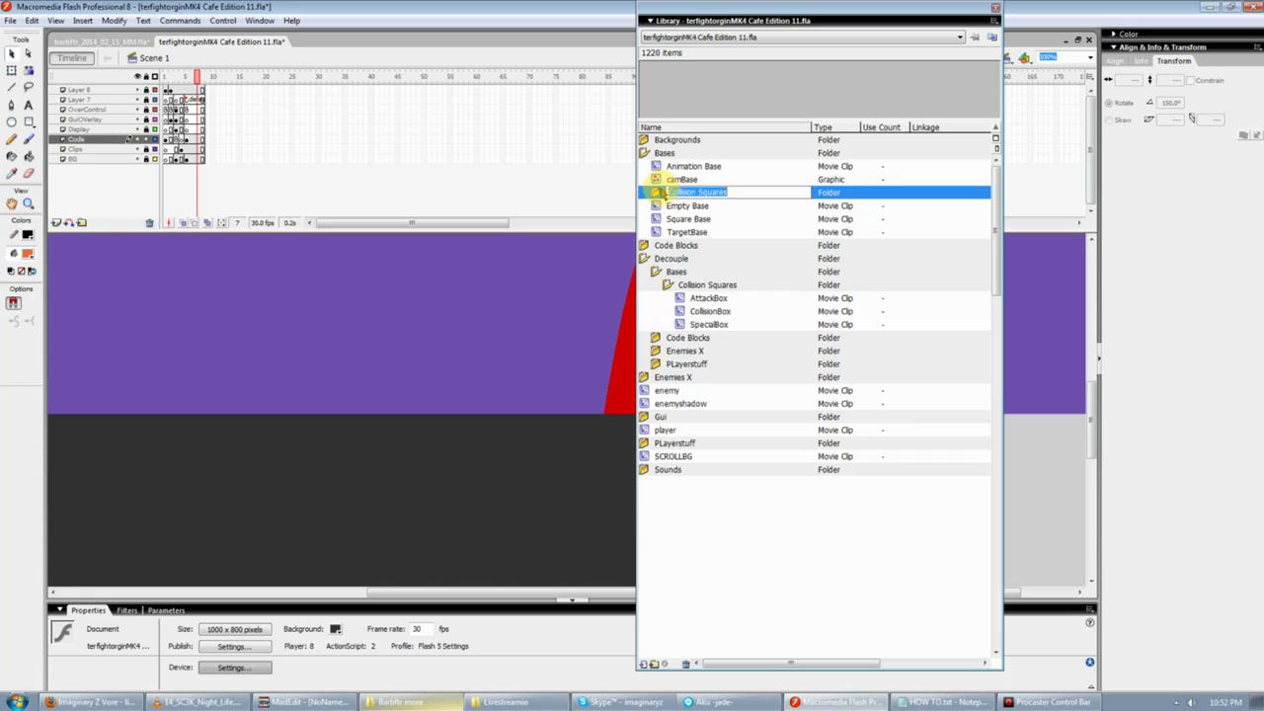
double_click(674, 194)
click(691, 208)
shift+click(698, 232)
drag(698, 232, 678, 195)
click(605, 360)
click(670, 380)
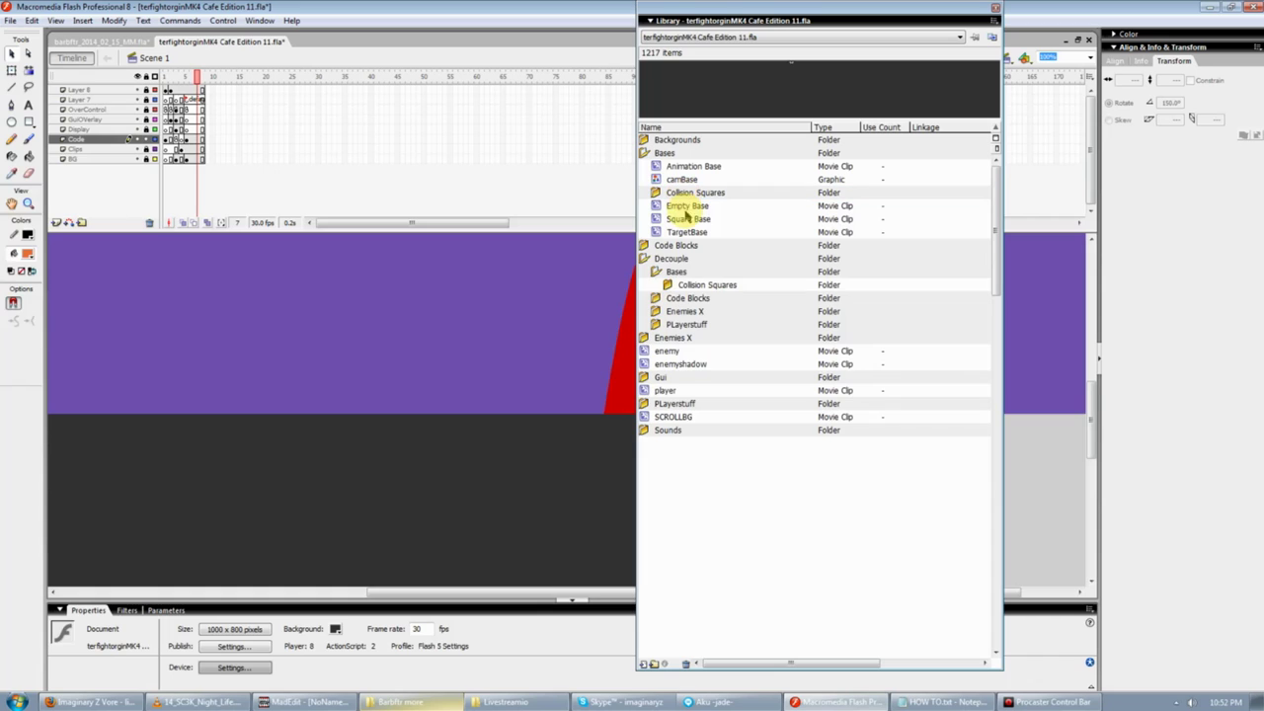
Delete the emptied Bases folder, including its Collision Squares subfolder, from Decouple
click(667, 284)
right_click(662, 272)
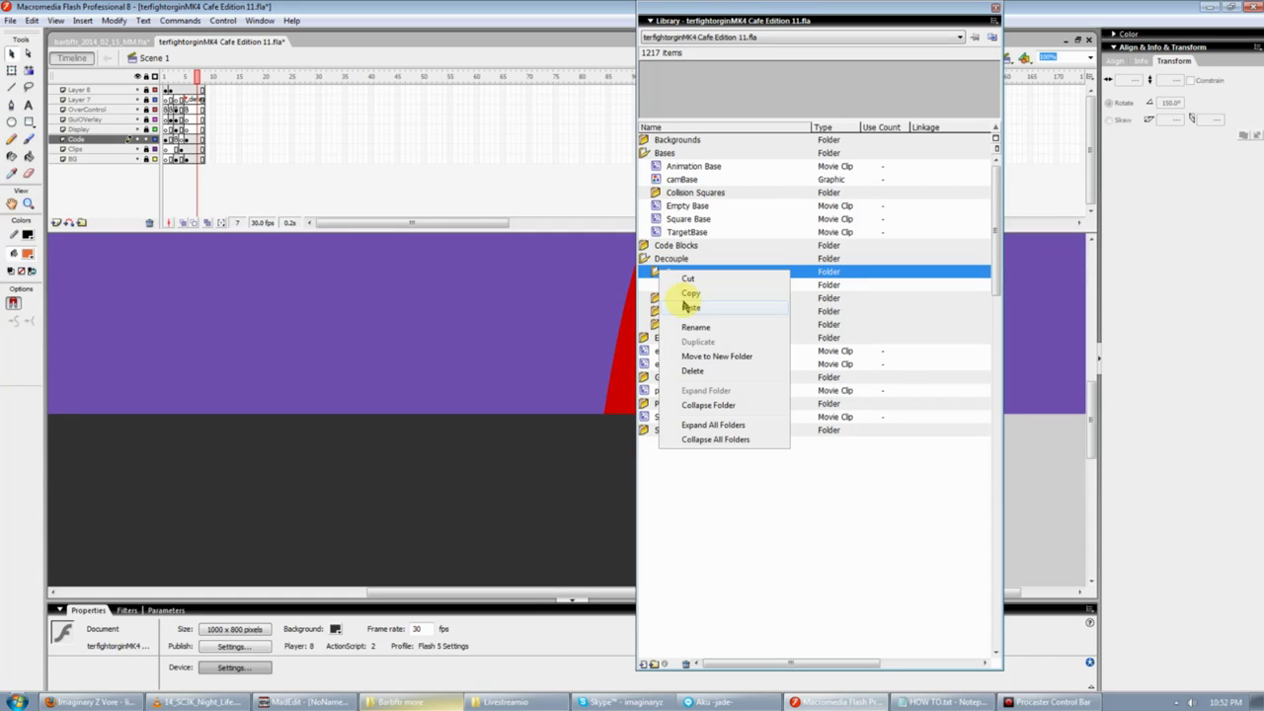
click(694, 370)
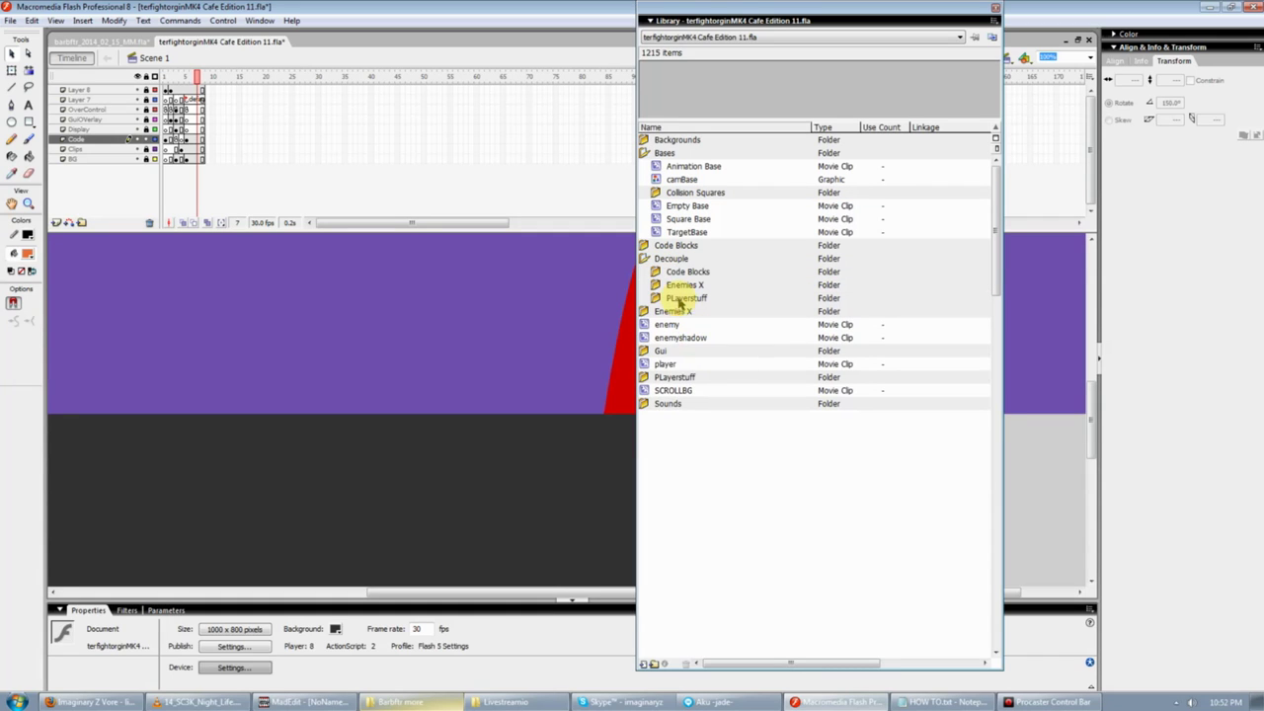
Move handleBelly And WigObj from Decouple into the root Code Blocks folder, replacing the duplicate, and delete Decouple's emptied Code Blocks folder
double_click(654, 274)
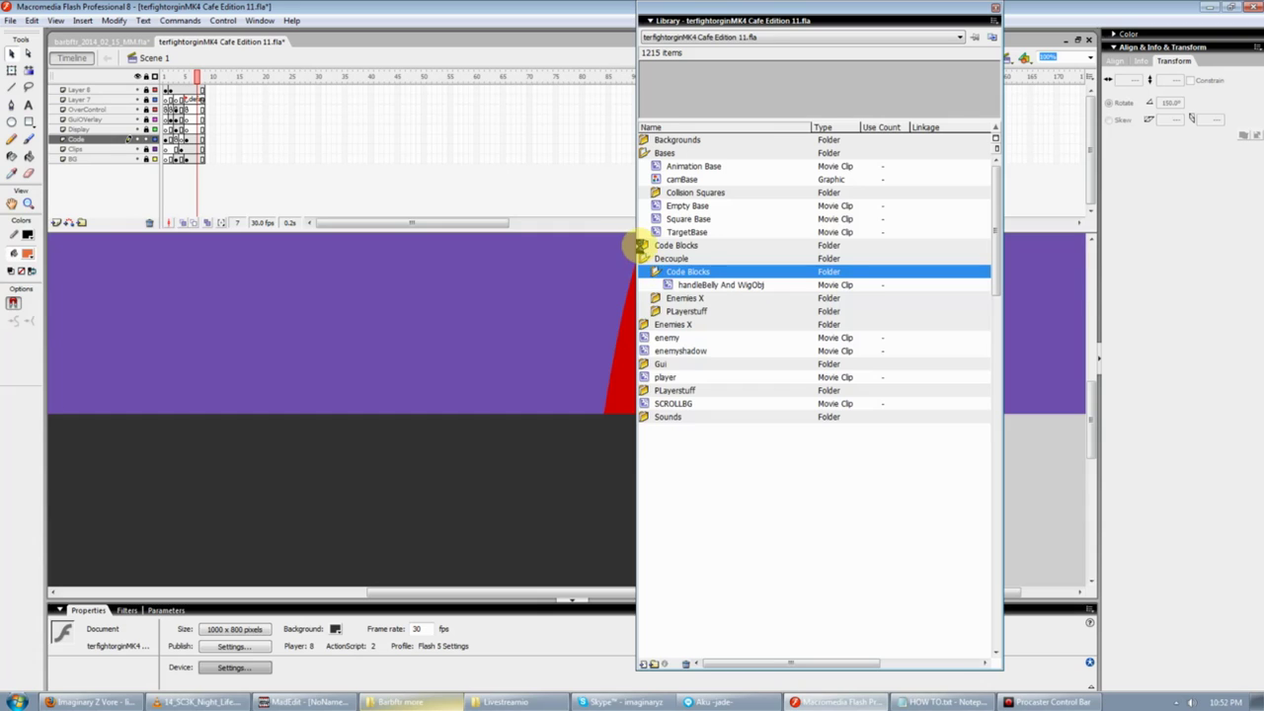
double_click(643, 246)
drag(675, 279, 686, 245)
click(664, 381)
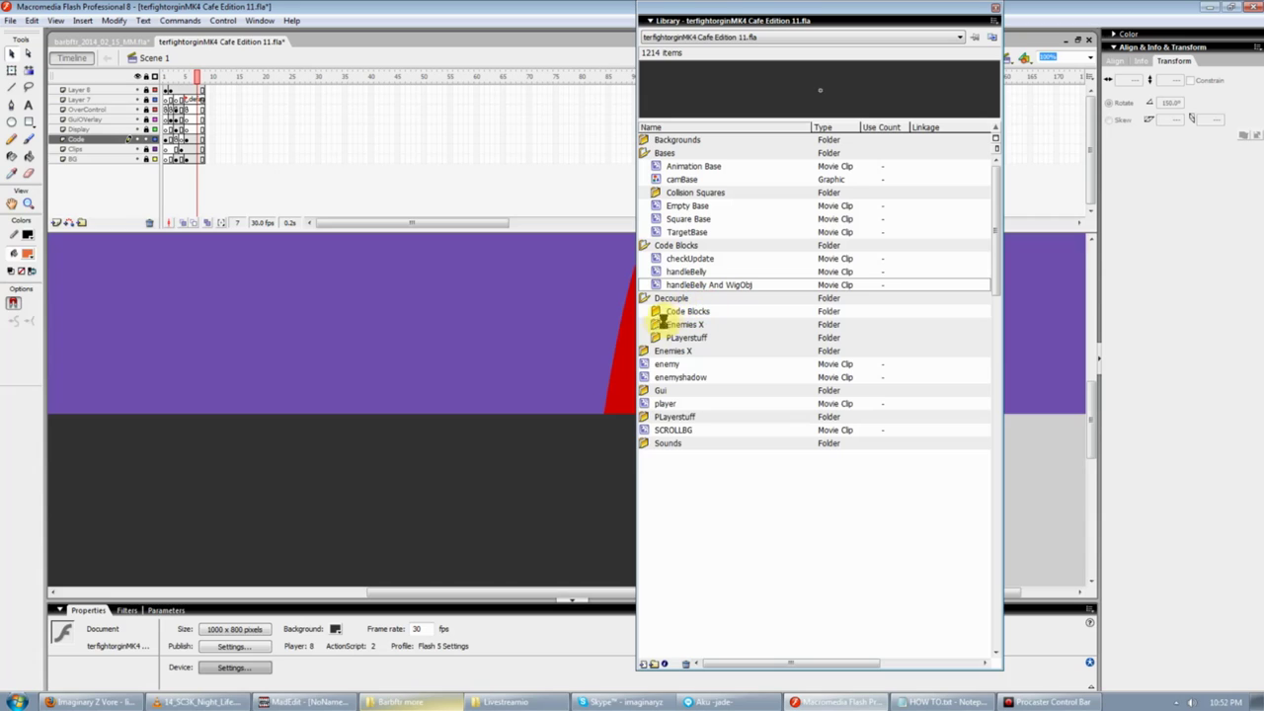
right_click(660, 314)
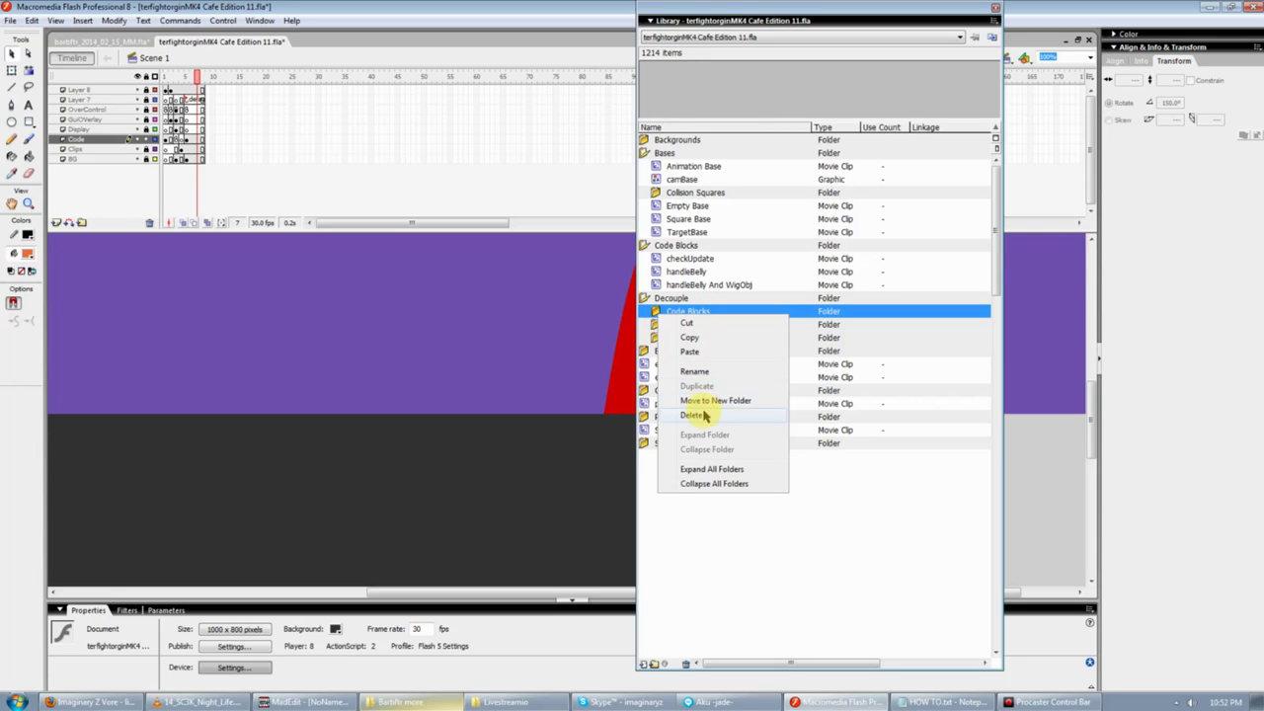
click(704, 416)
Expand Decouple's Enemies X folder down through Both required to fighter, and expand its PLayerstuff folder
double_click(661, 311)
click(665, 324)
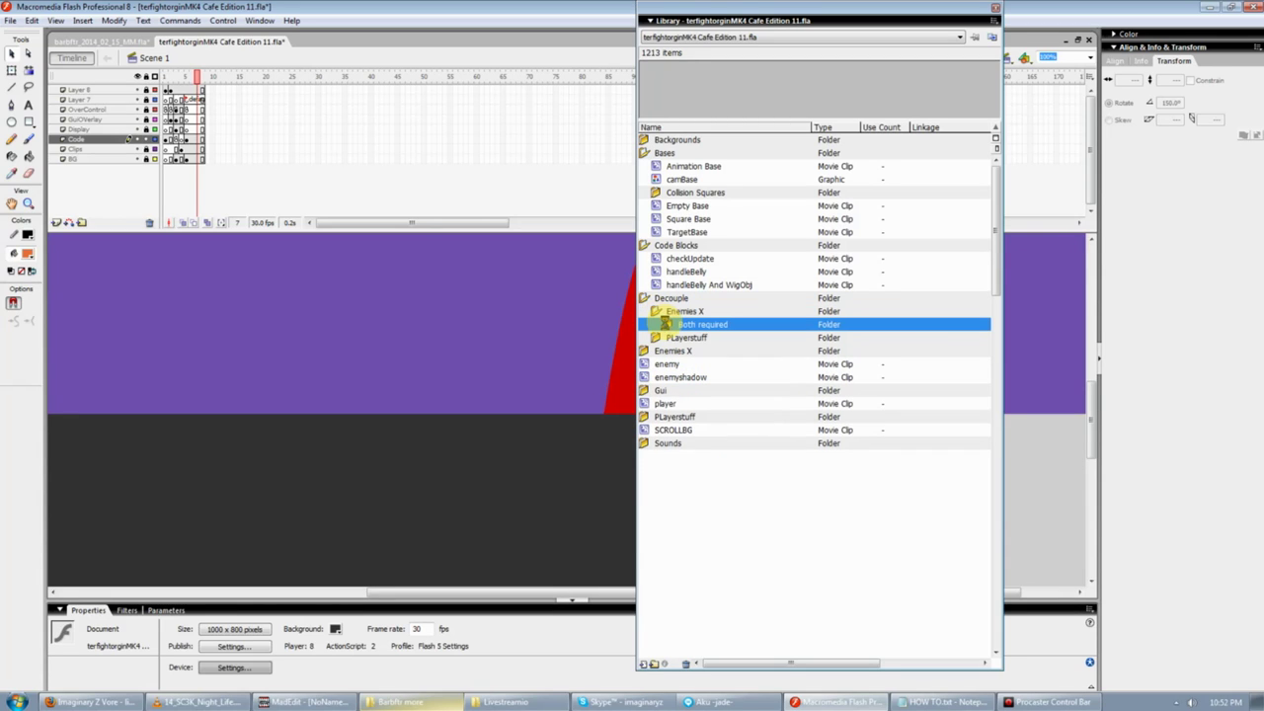
double_click(665, 324)
click(681, 336)
double_click(656, 352)
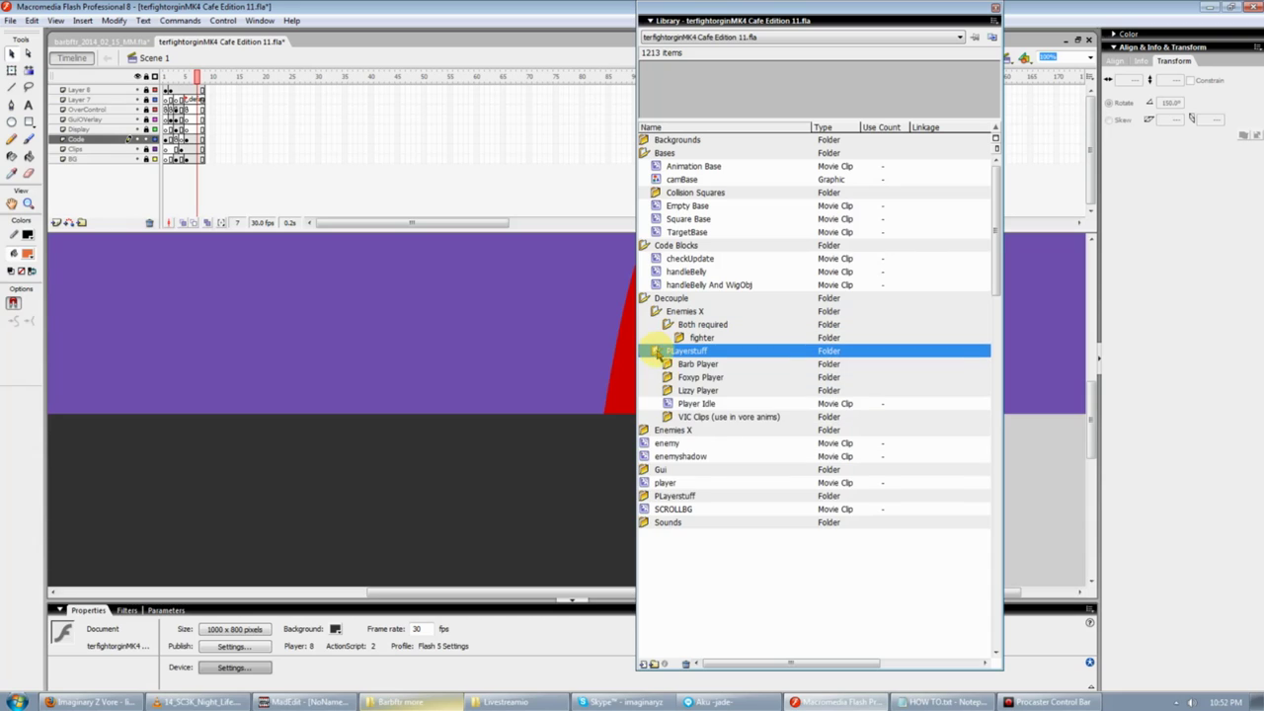
click(668, 364)
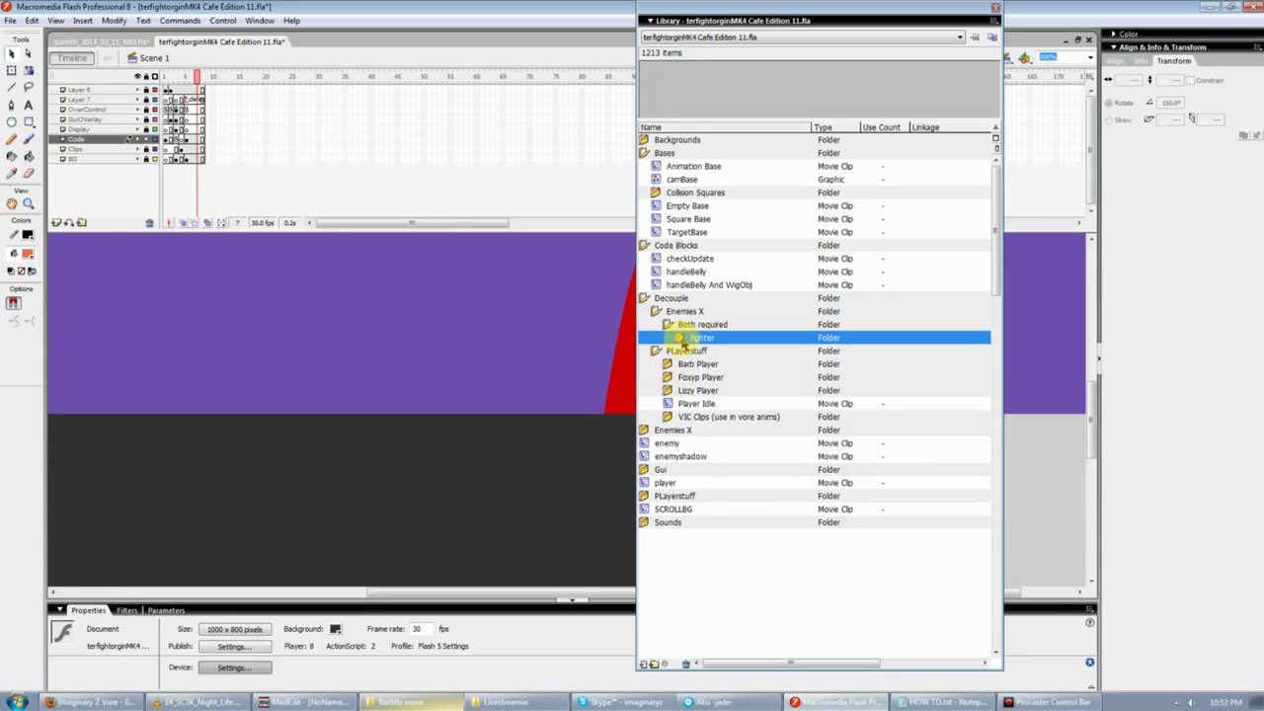
double_click(681, 336)
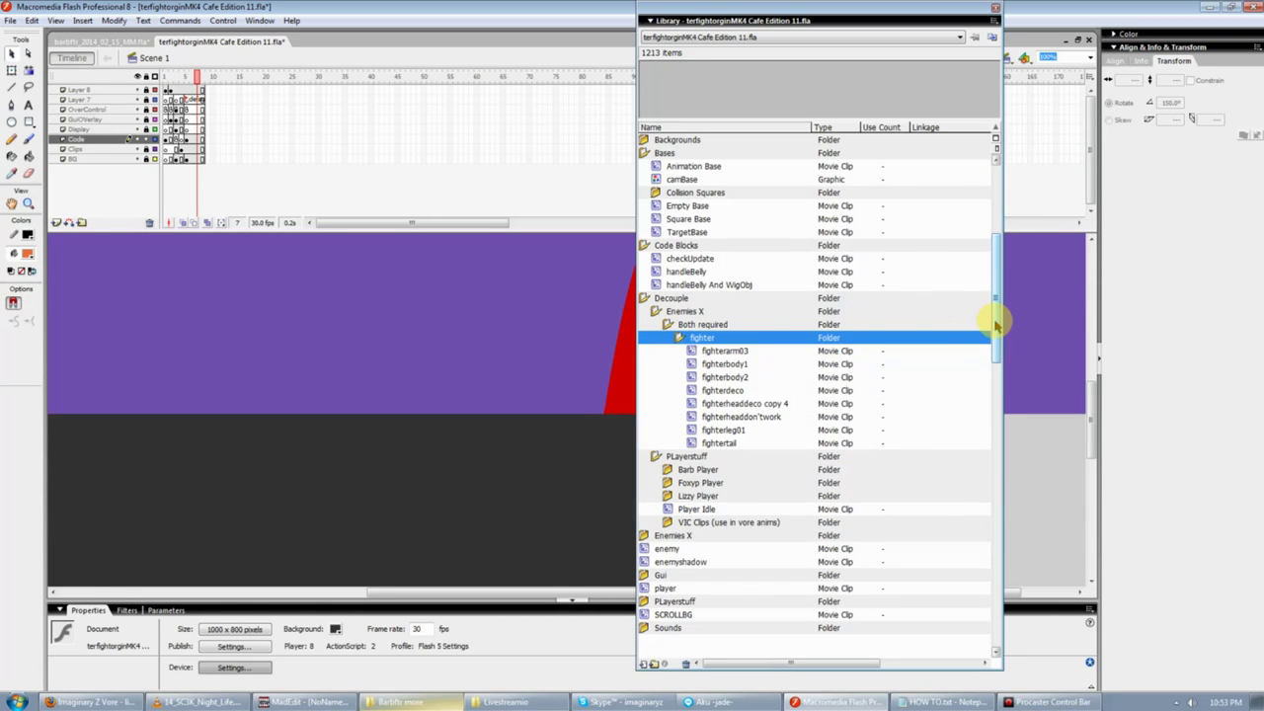
Expand the root Enemies X folder down through Both required to its fighter folder, keeping AI Enemies collapsed
double_click(643, 537)
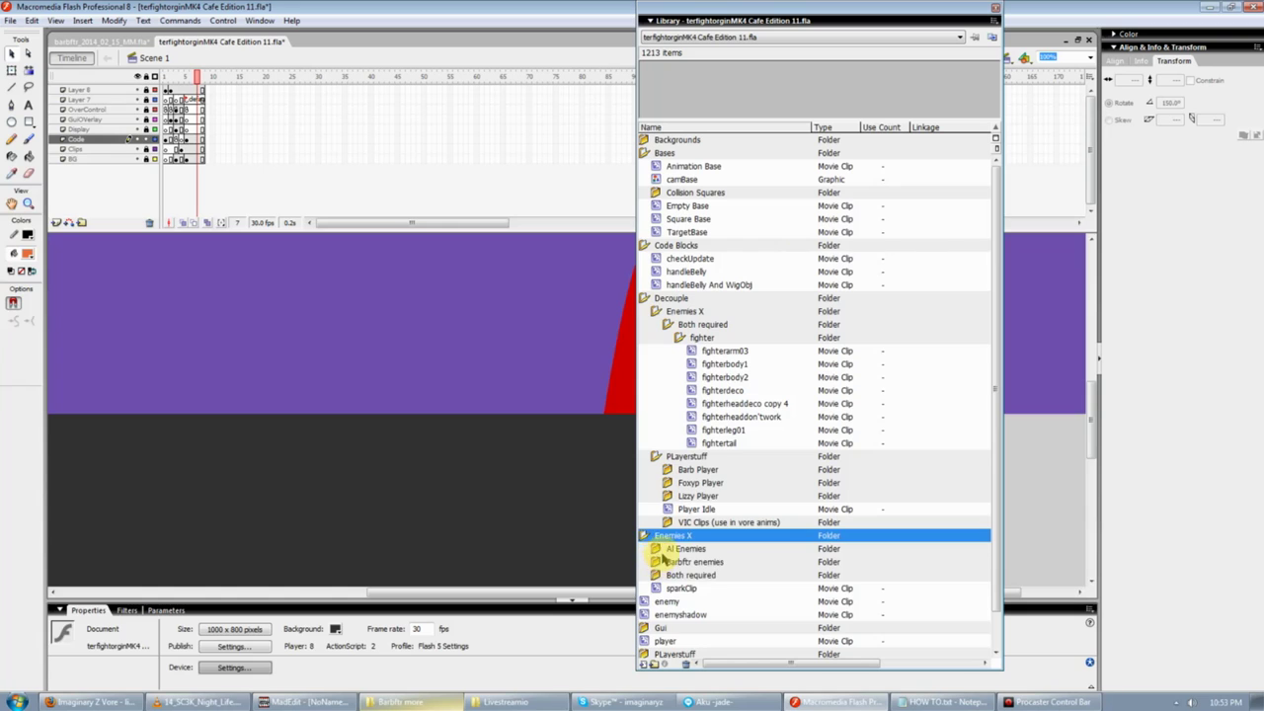
double_click(659, 549)
double_click(657, 549)
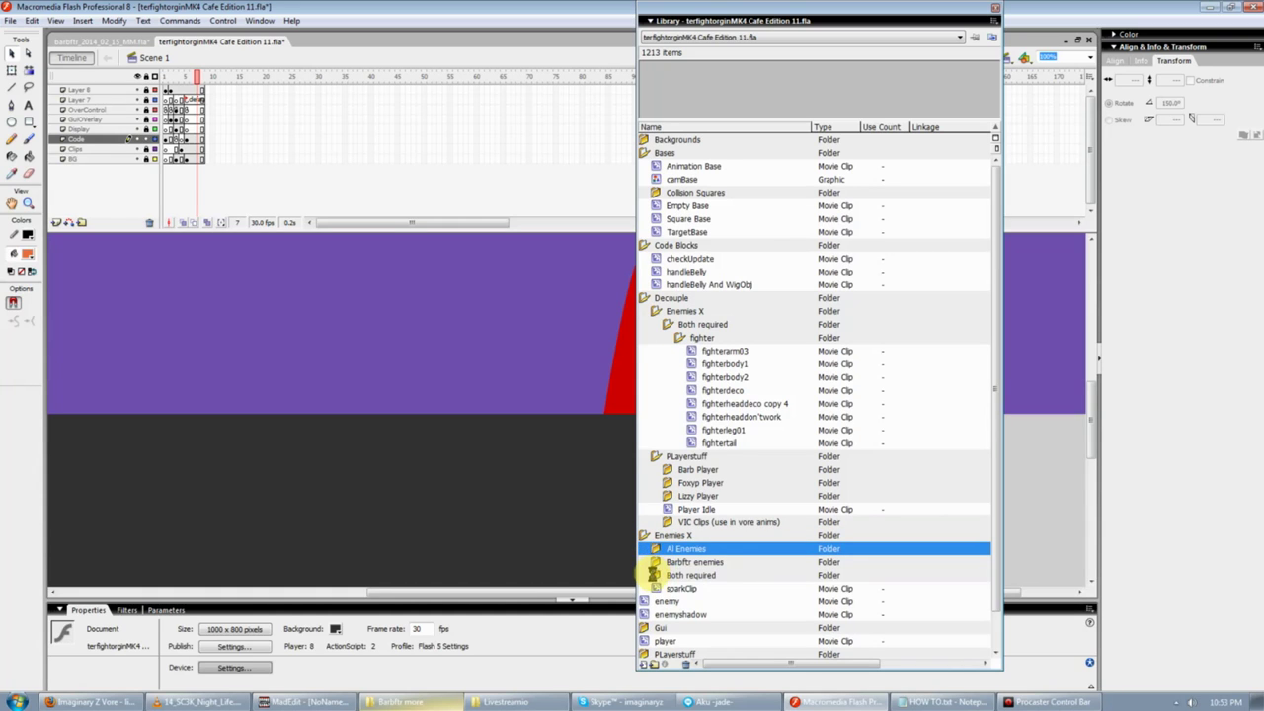
double_click(653, 574)
double_click(690, 588)
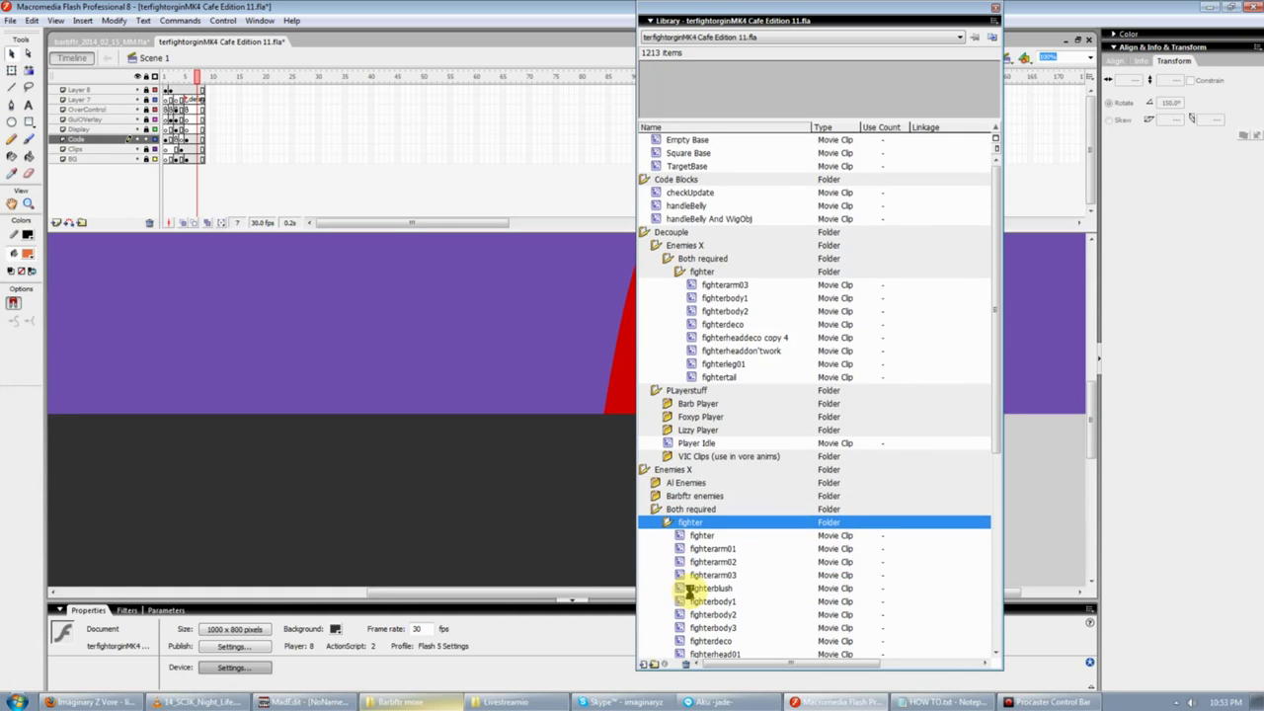
Move all clips from the root Enemies X fighter folder, fighter through fightertail straight, into Decouple's fighter folder, replacing existing items
scroll(691, 589, down, 6)
click(707, 589)
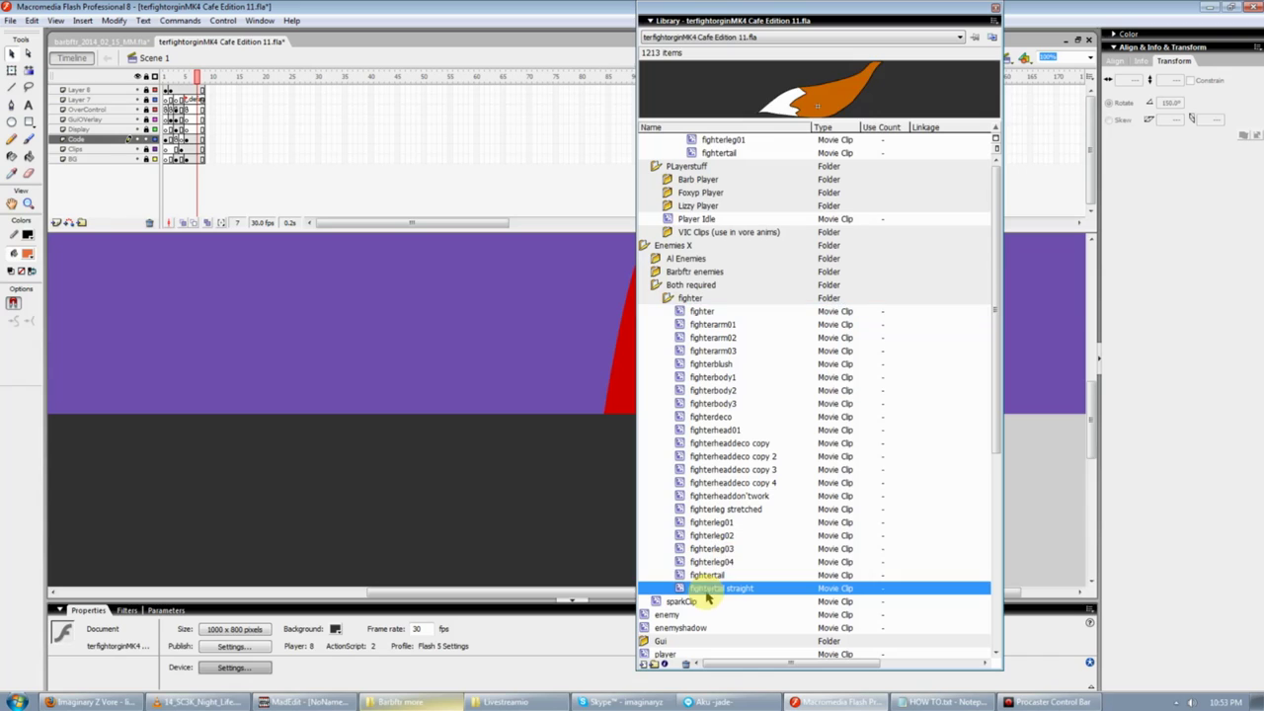
shift+click(703, 311)
scroll(736, 456, up, 3)
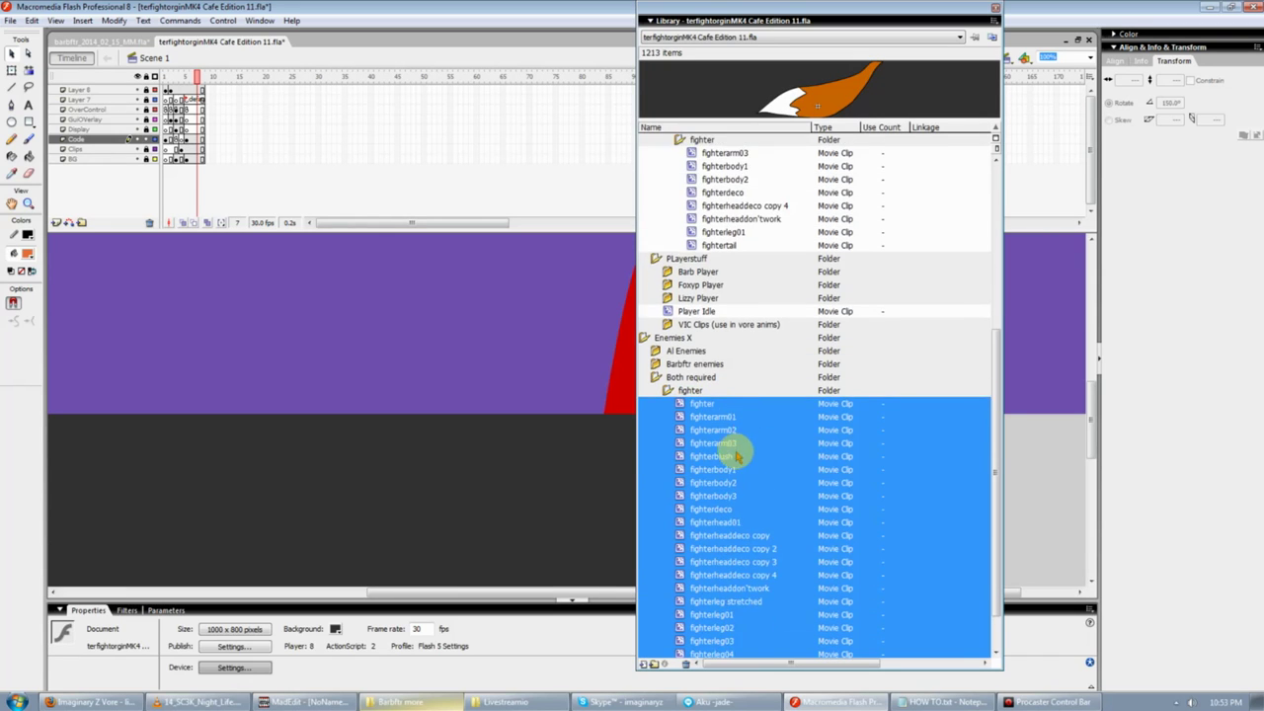
scroll(735, 456, up, 2)
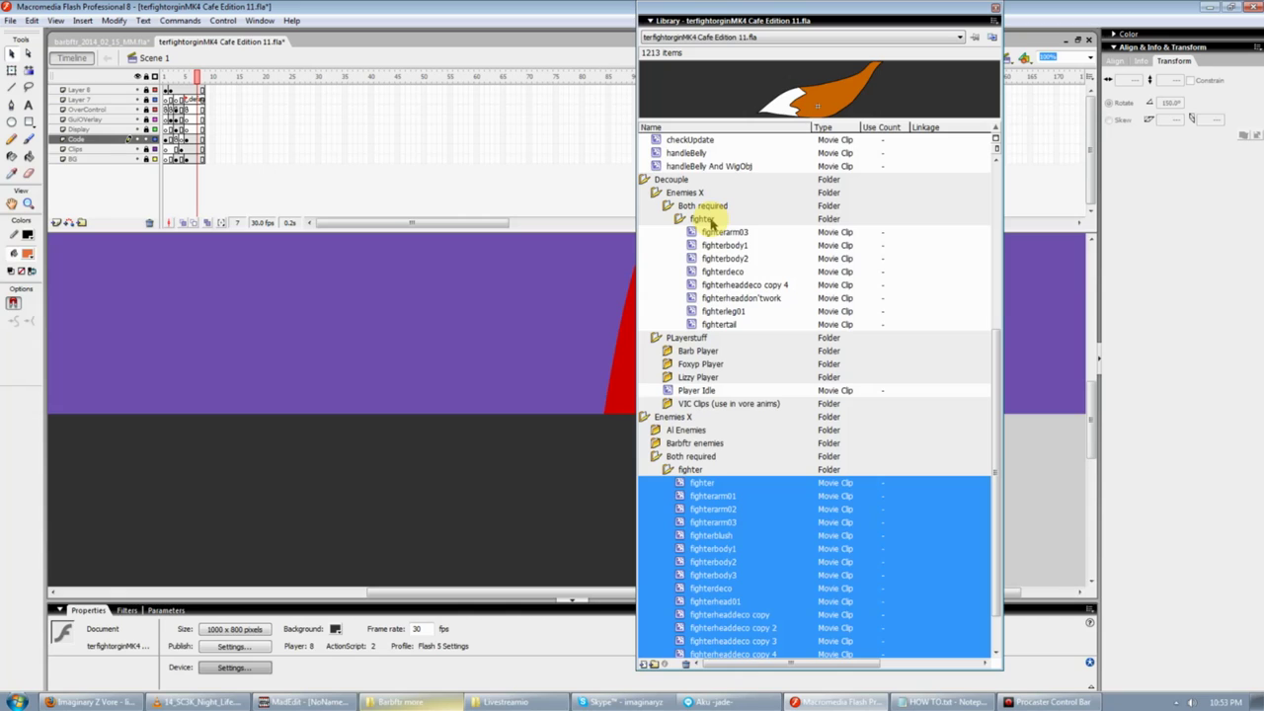
drag(711, 223, 709, 221)
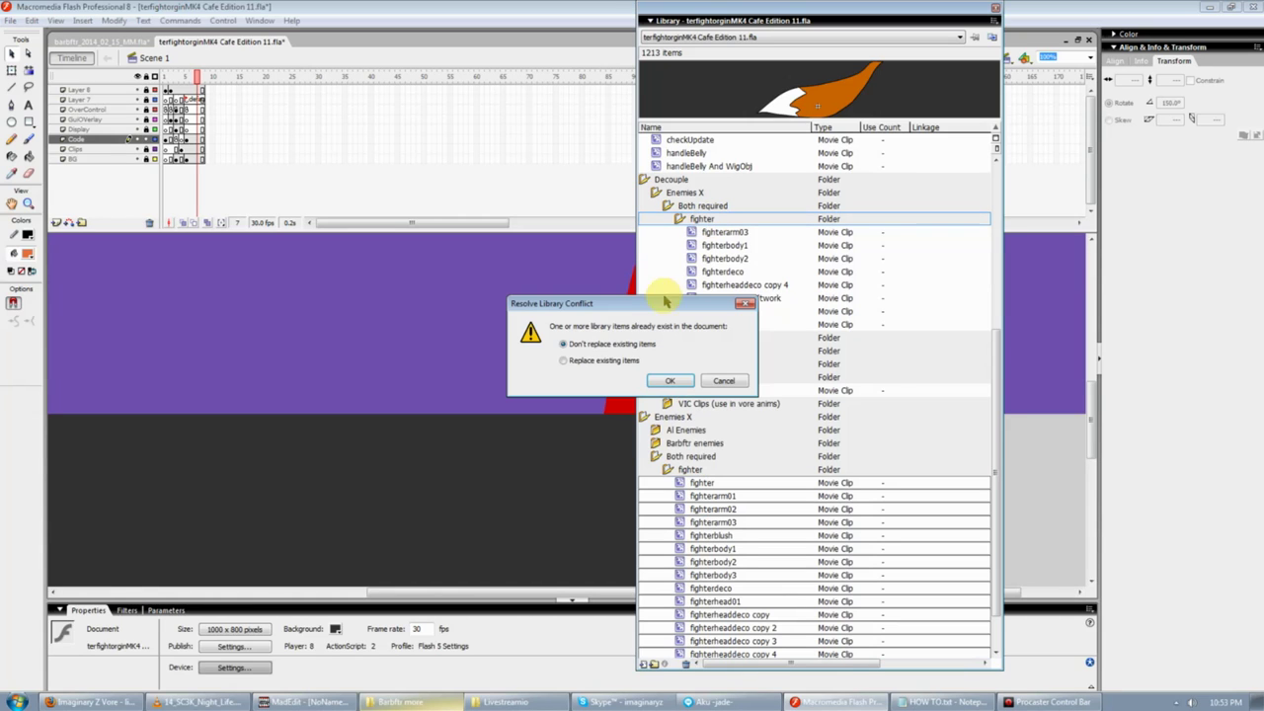
click(606, 360)
click(653, 381)
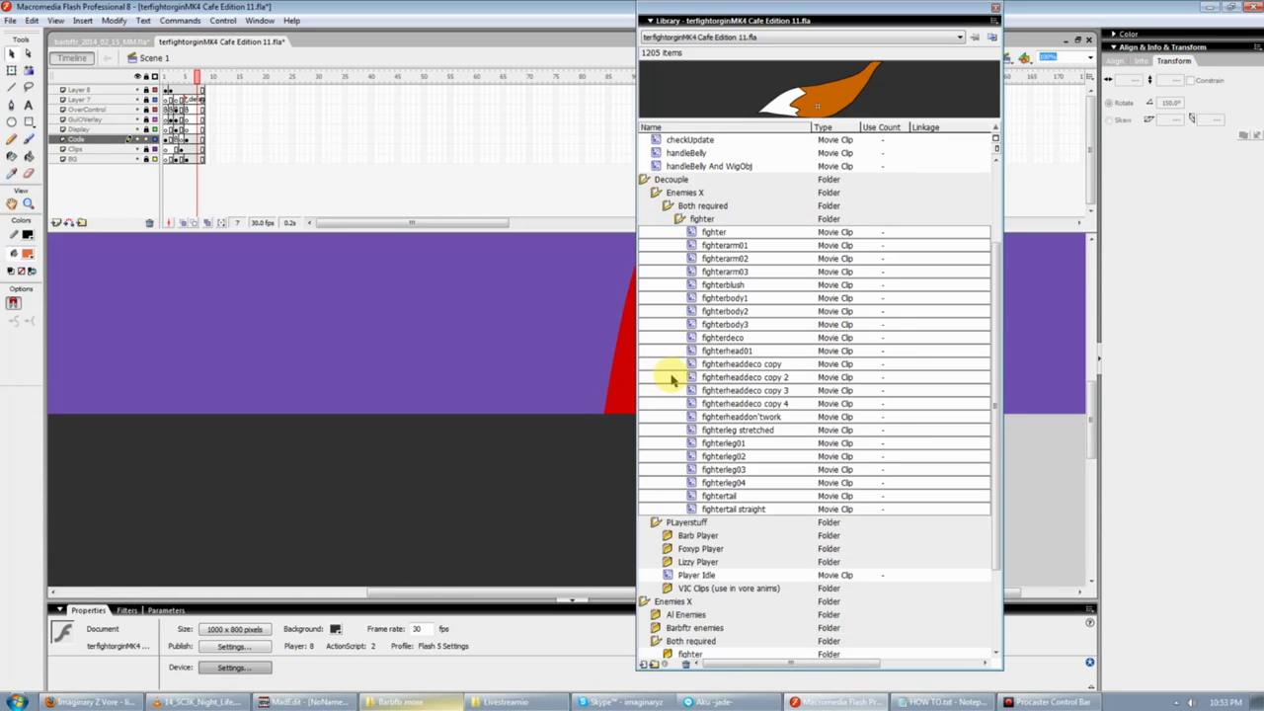
Move the merged fighter clips from Decouple back into the fighter folder under the root Enemies X and Both required
drag(995, 434, 995, 483)
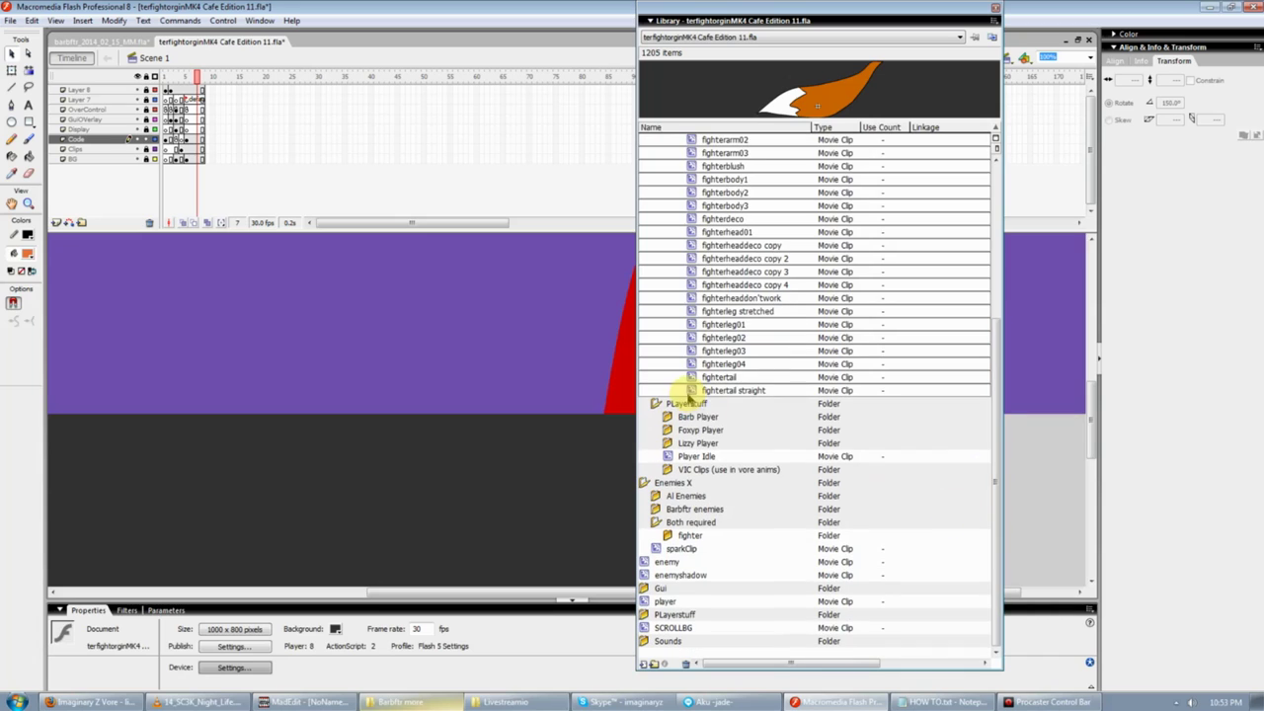
drag(711, 390, 685, 538)
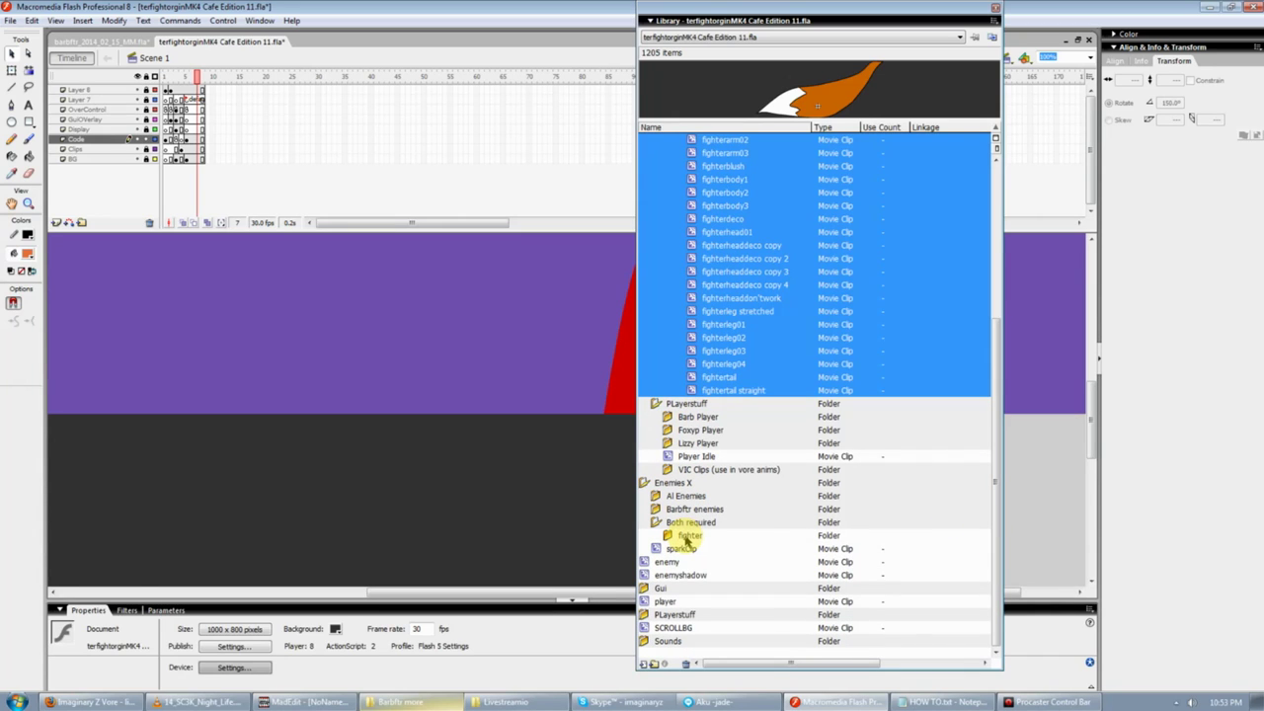
drag(685, 538, 688, 541)
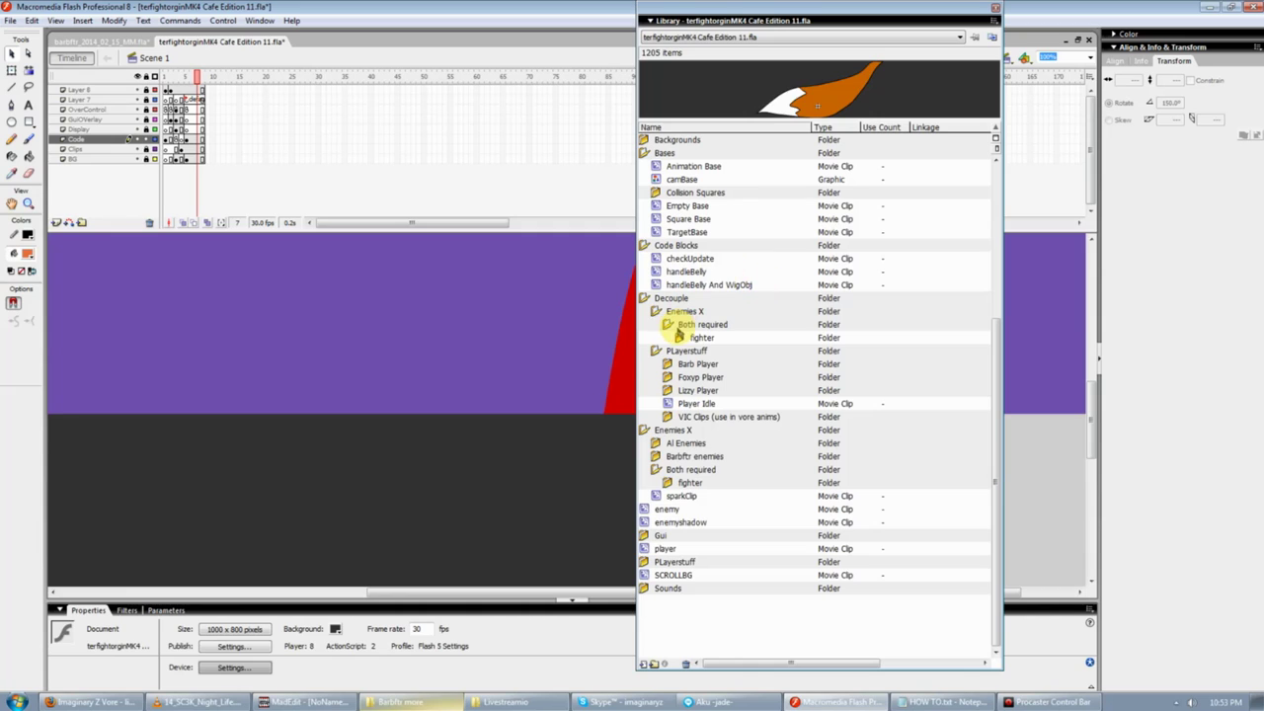
Collapse the fighter, Both required and Enemies X folders inside Decouple
click(679, 336)
click(668, 324)
click(656, 311)
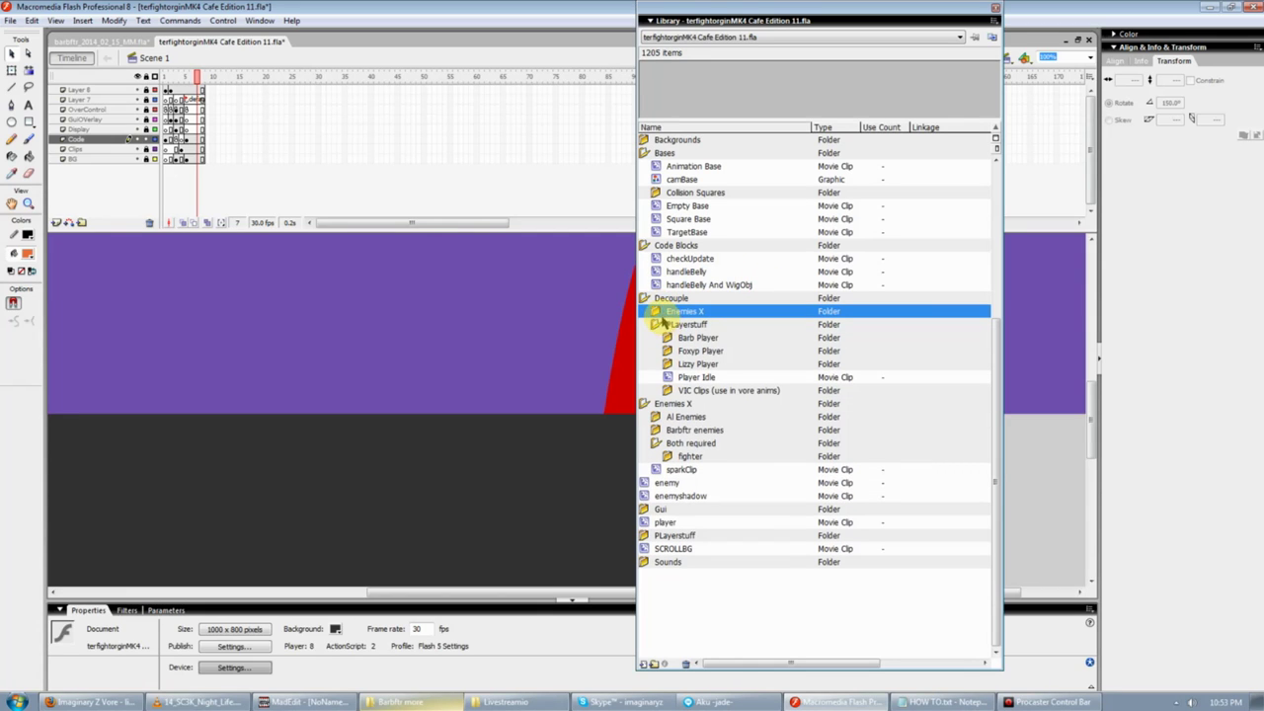
Collapse the root Both required folder and delete the emptied Enemies X folder from inside Decouple
click(669, 457)
click(656, 444)
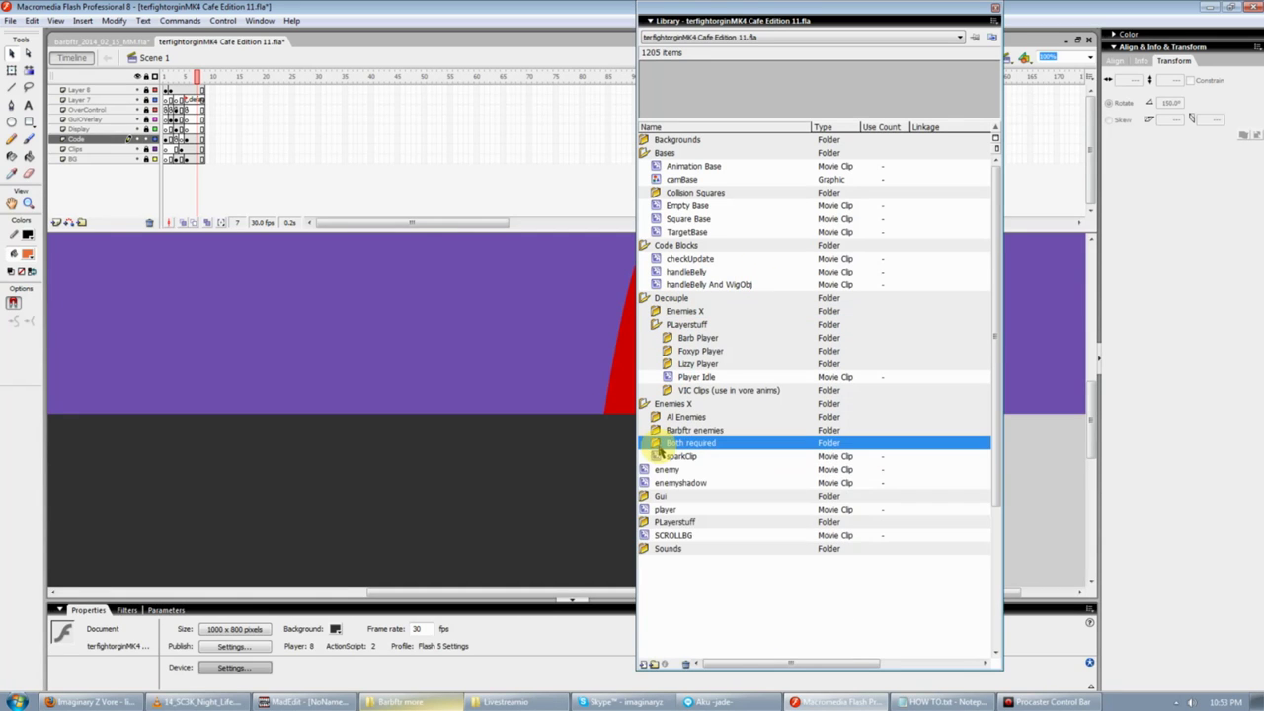
click(657, 311)
click(670, 324)
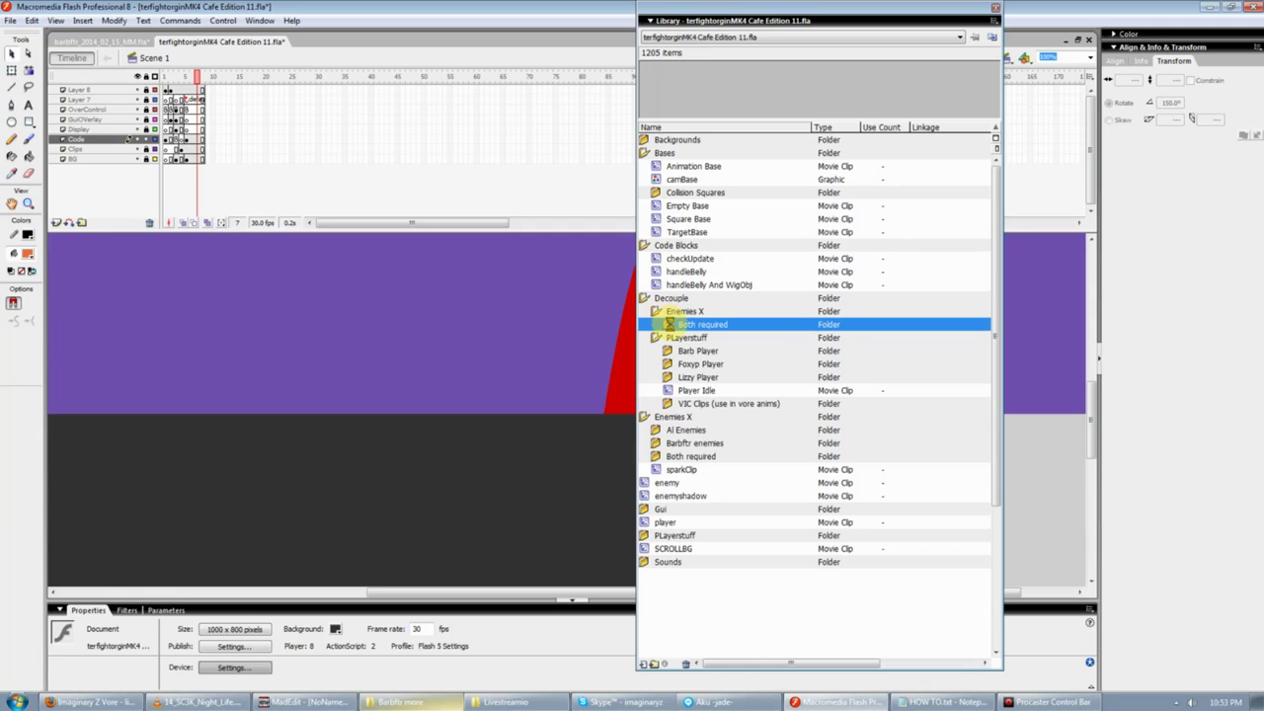
click(670, 324)
click(681, 338)
click(672, 314)
right_click(689, 316)
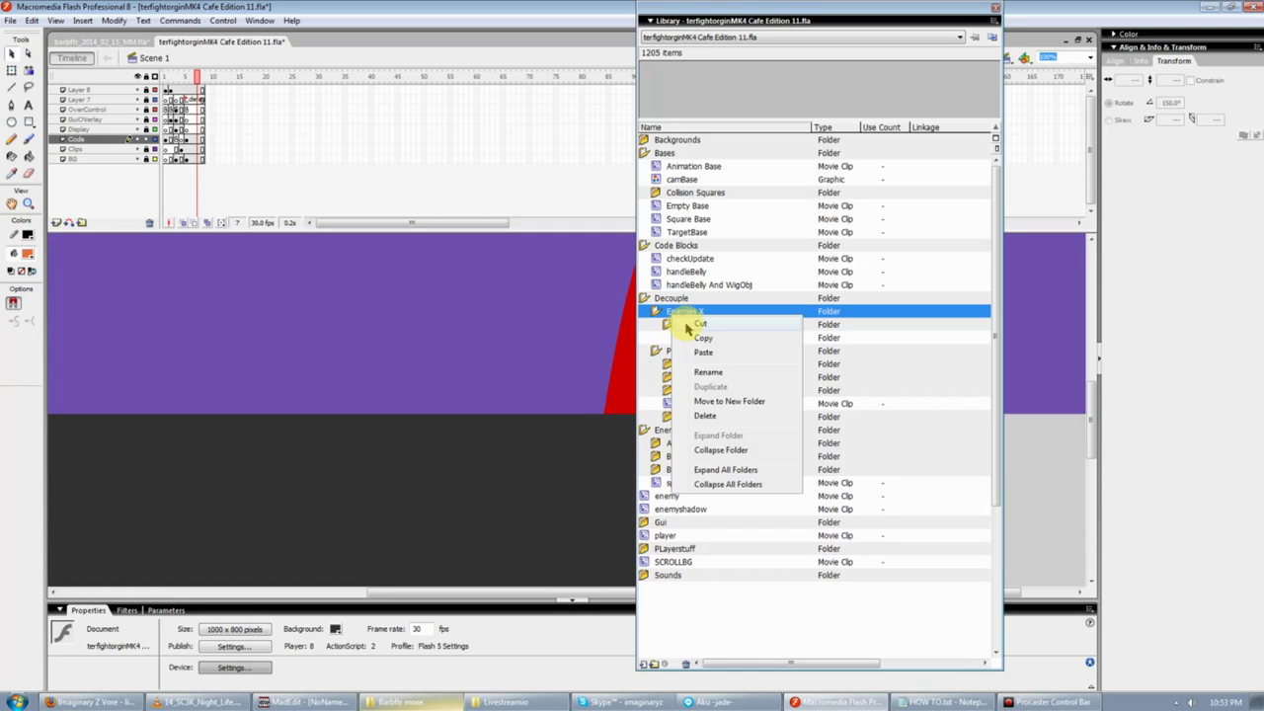
click(705, 416)
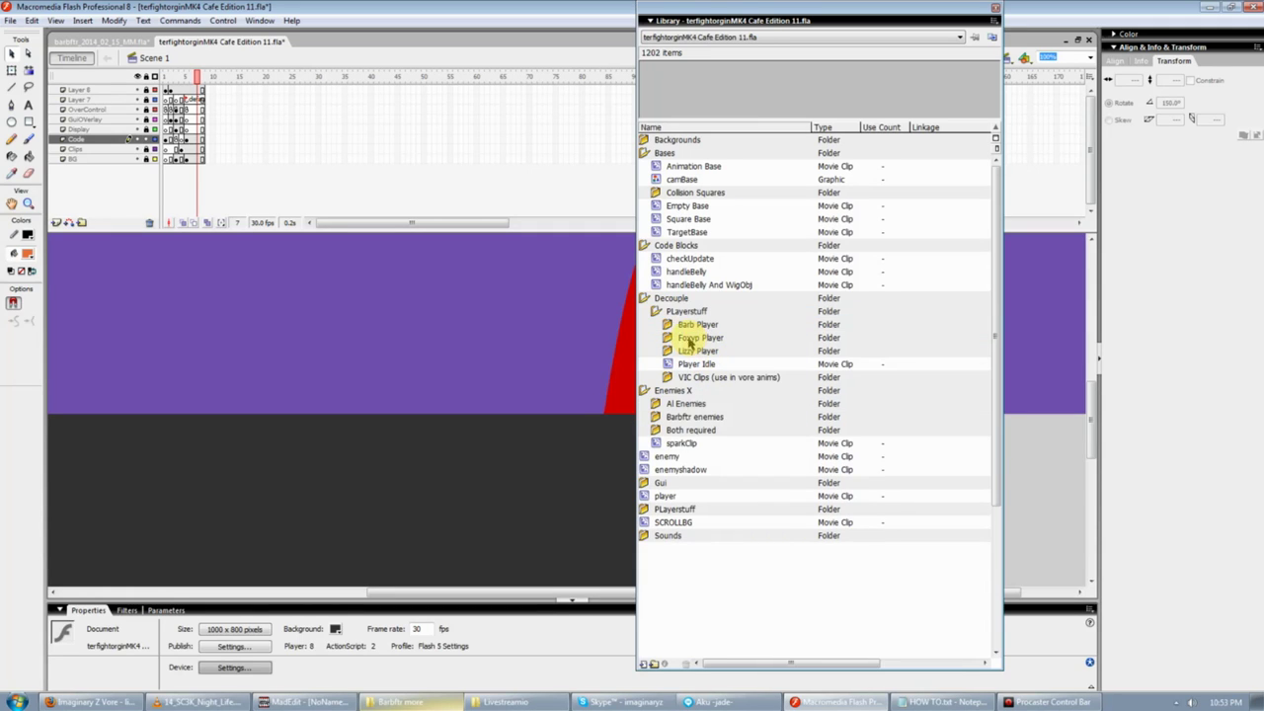
click(678, 328)
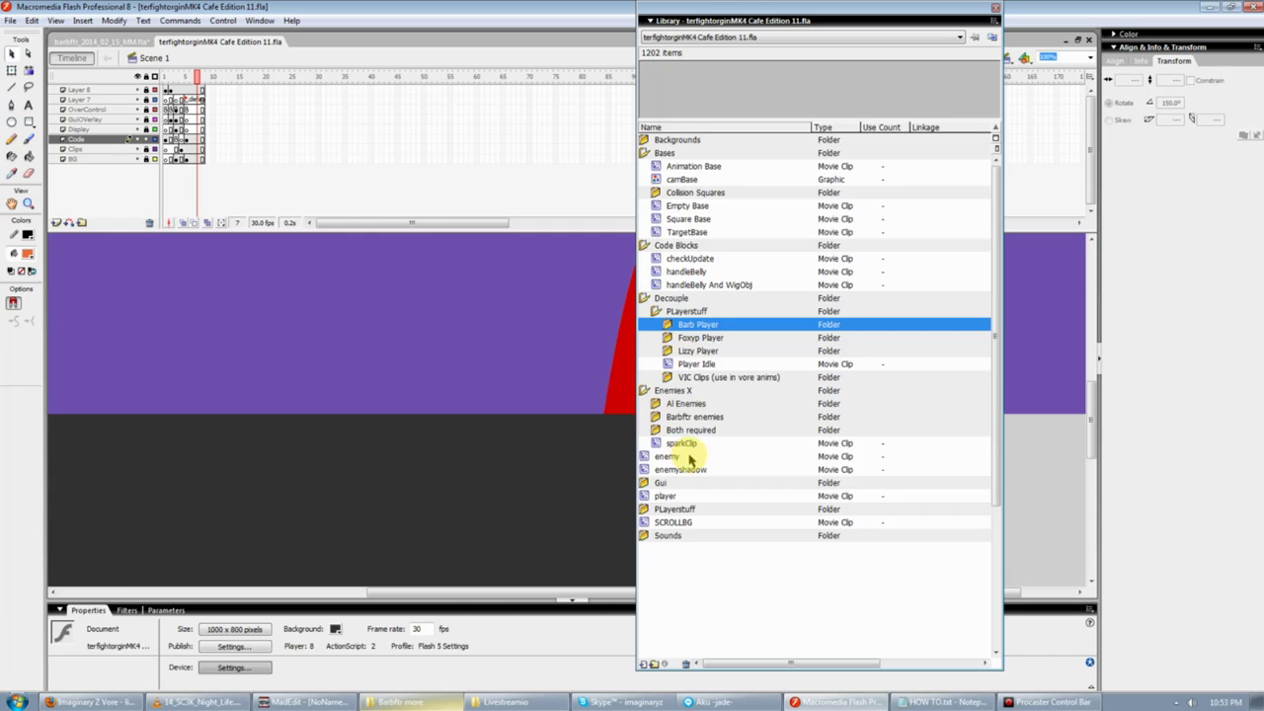
key(alt+Tab)
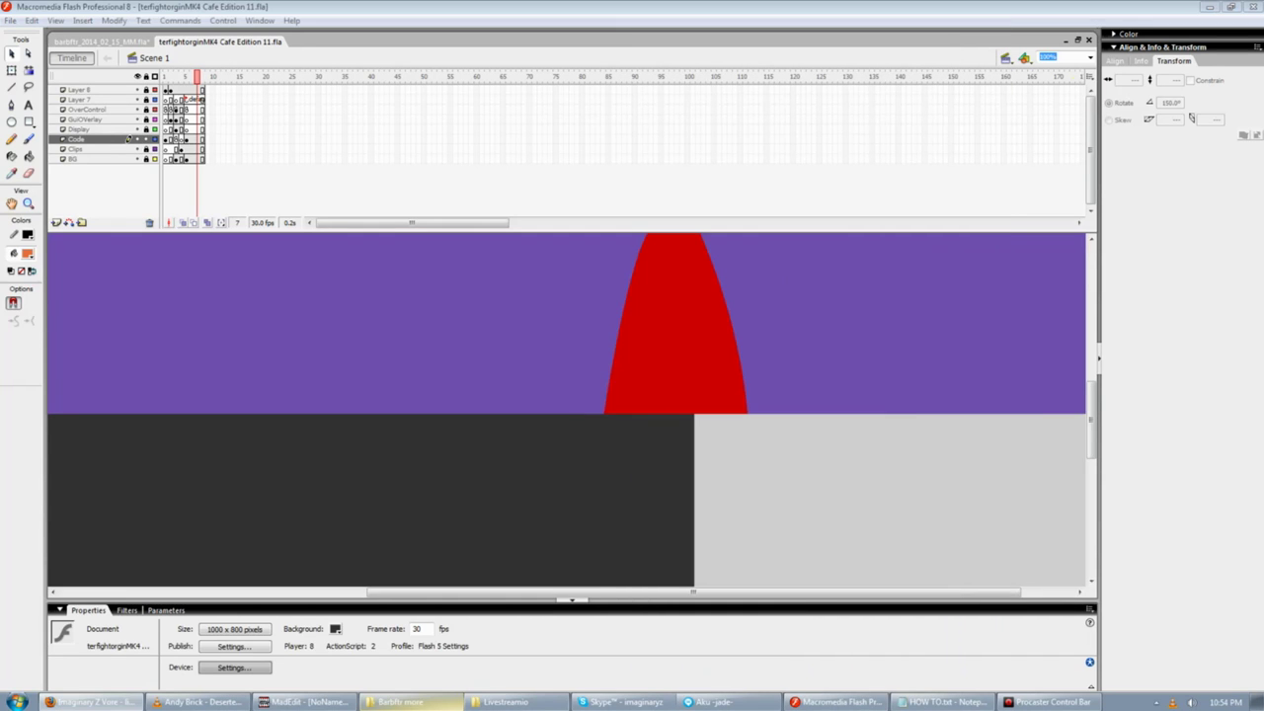
click(671, 5)
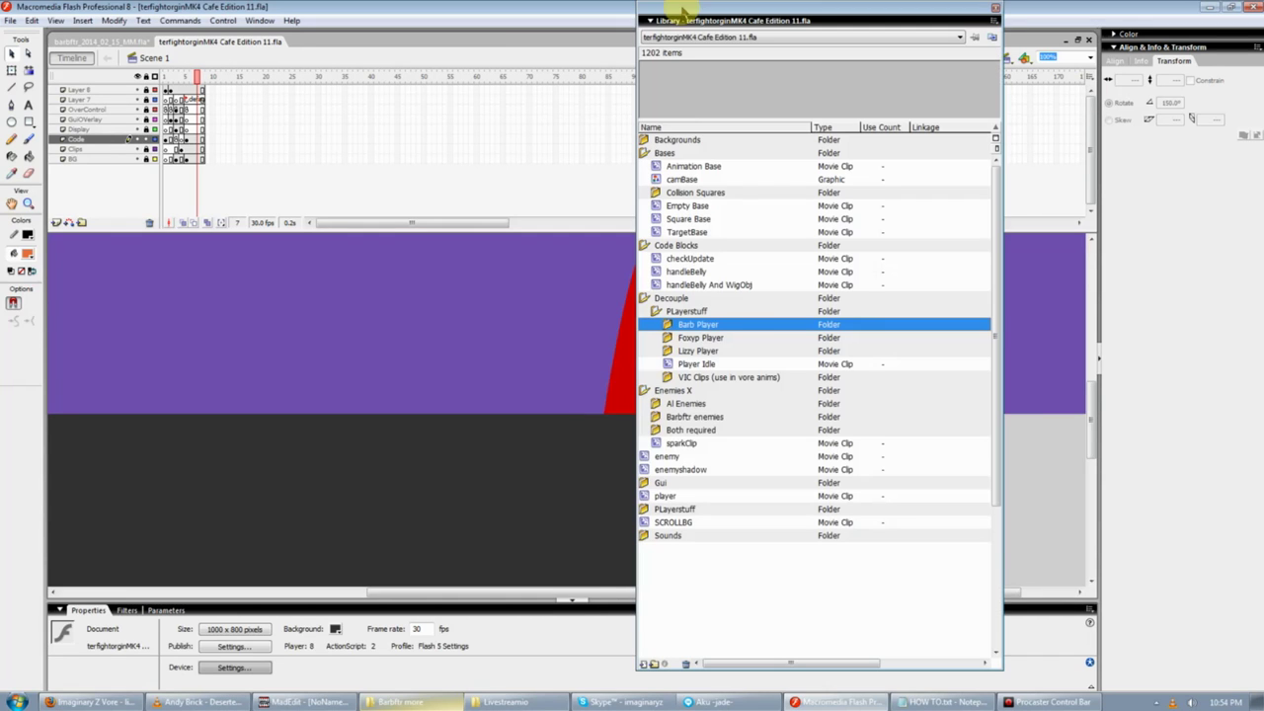
Merge the duplicate Player Idle clips by moving the root PLayerstuff copy into Decouple's PLayerstuff, replacing existing items, and moving it back
click(667, 327)
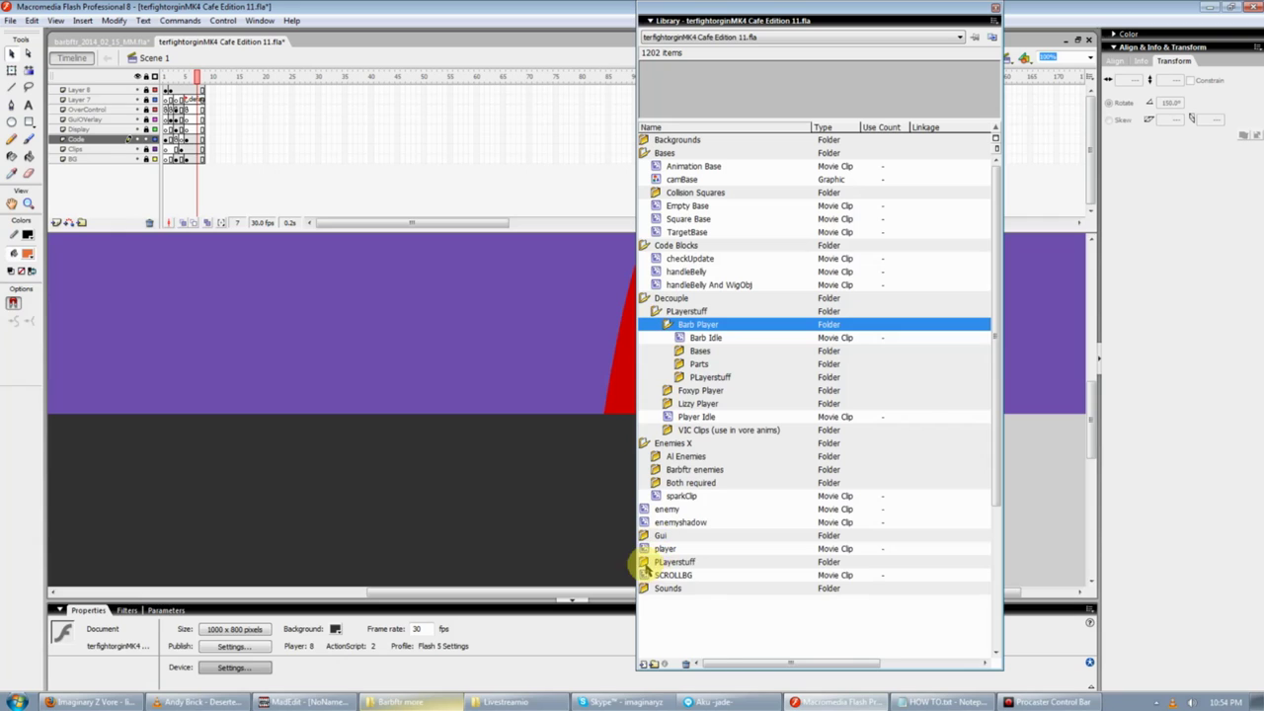
click(644, 562)
scroll(681, 573, down, 3)
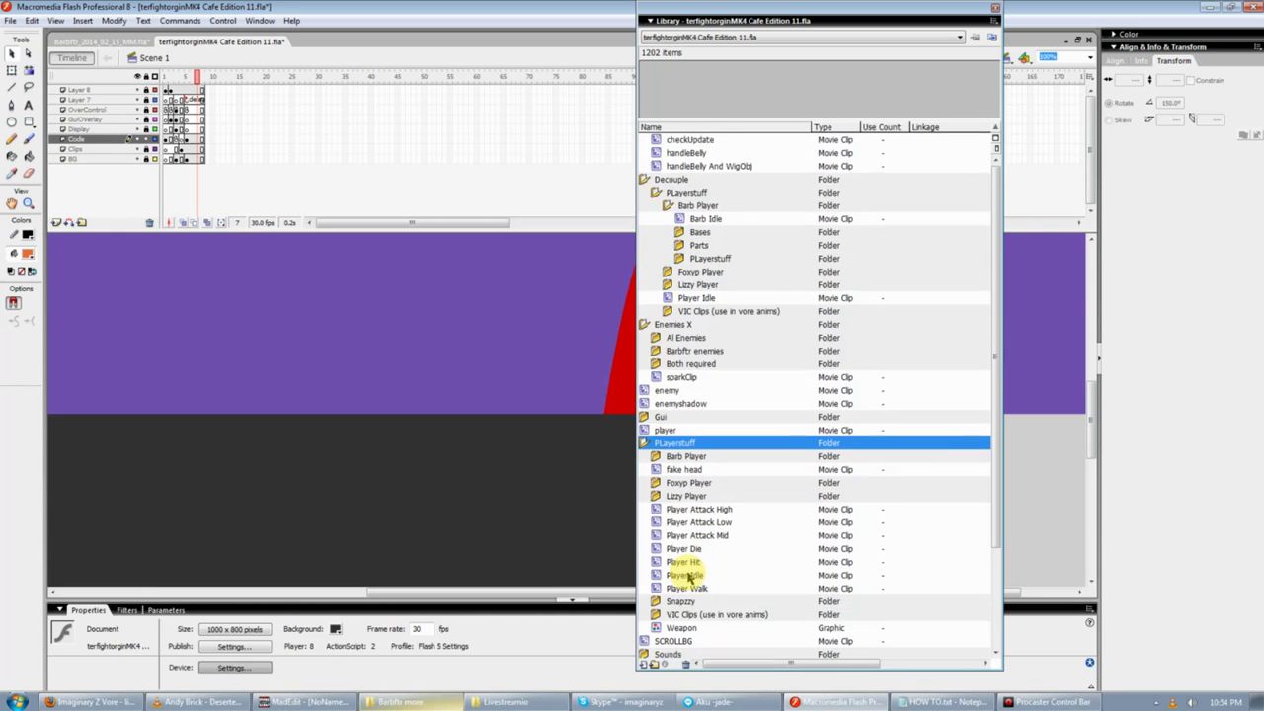
drag(687, 562, 697, 183)
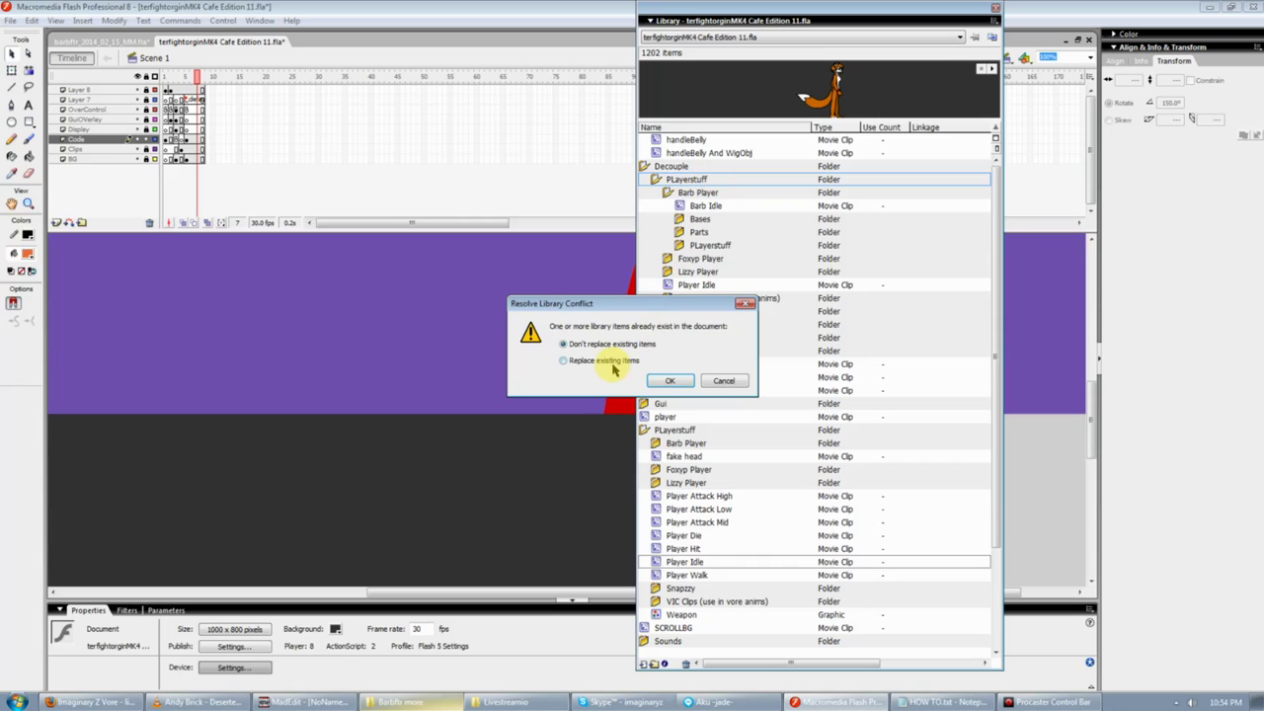
click(612, 364)
click(660, 377)
drag(698, 301, 694, 451)
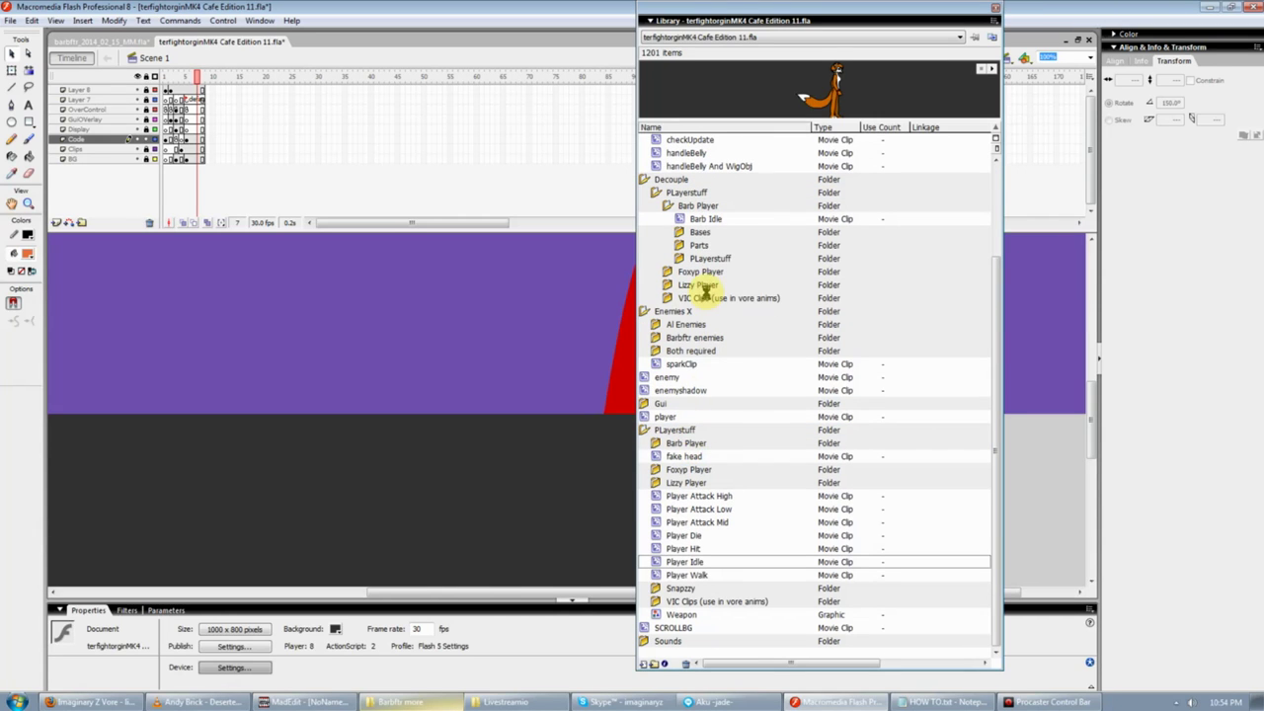
Merge the duplicate Barb Idle clips into the Barb Player folder under the root PLayerstuff, replacing existing items
click(694, 219)
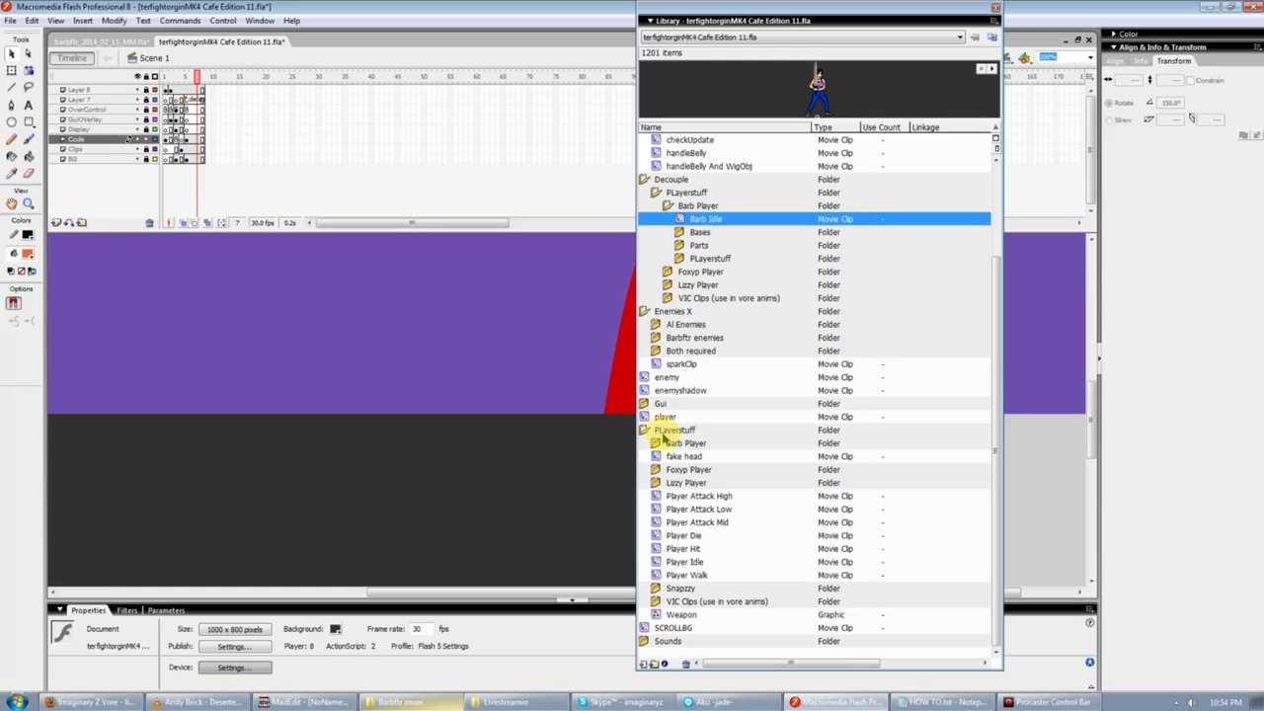
double_click(660, 443)
click(681, 522)
drag(684, 523, 686, 445)
click(607, 359)
click(672, 379)
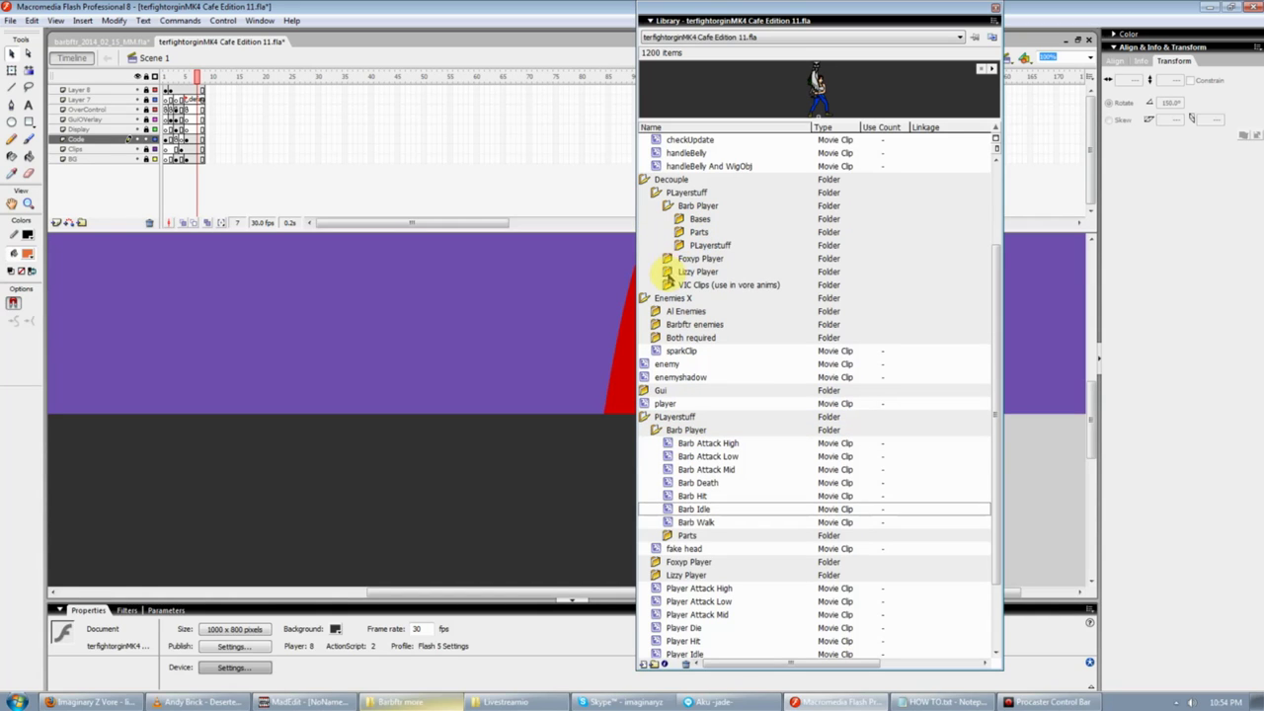
Expand Foxyp Player, Lizzy Player and VIC Clips inside Decouple, and swap the open root PLayerstuff subfolder from Barb Player to VIC Clips
click(667, 258)
click(667, 298)
click(669, 338)
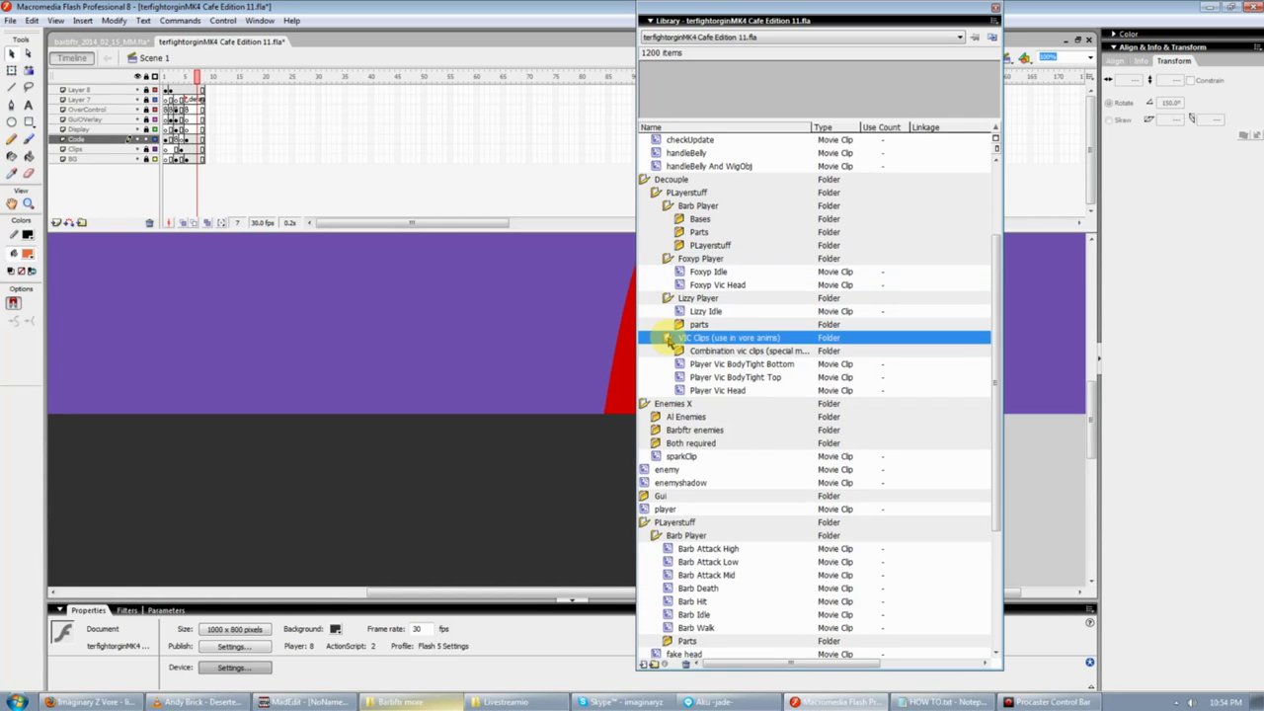
scroll(692, 385, down, 5)
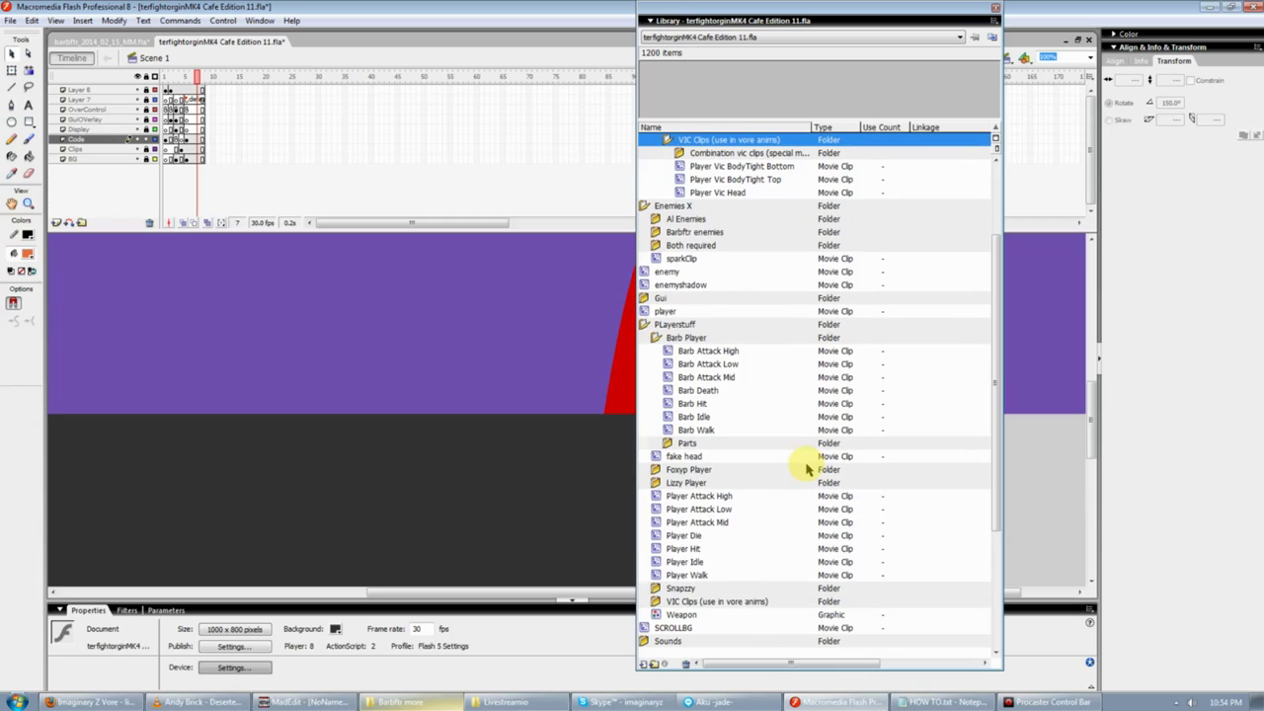
click(655, 338)
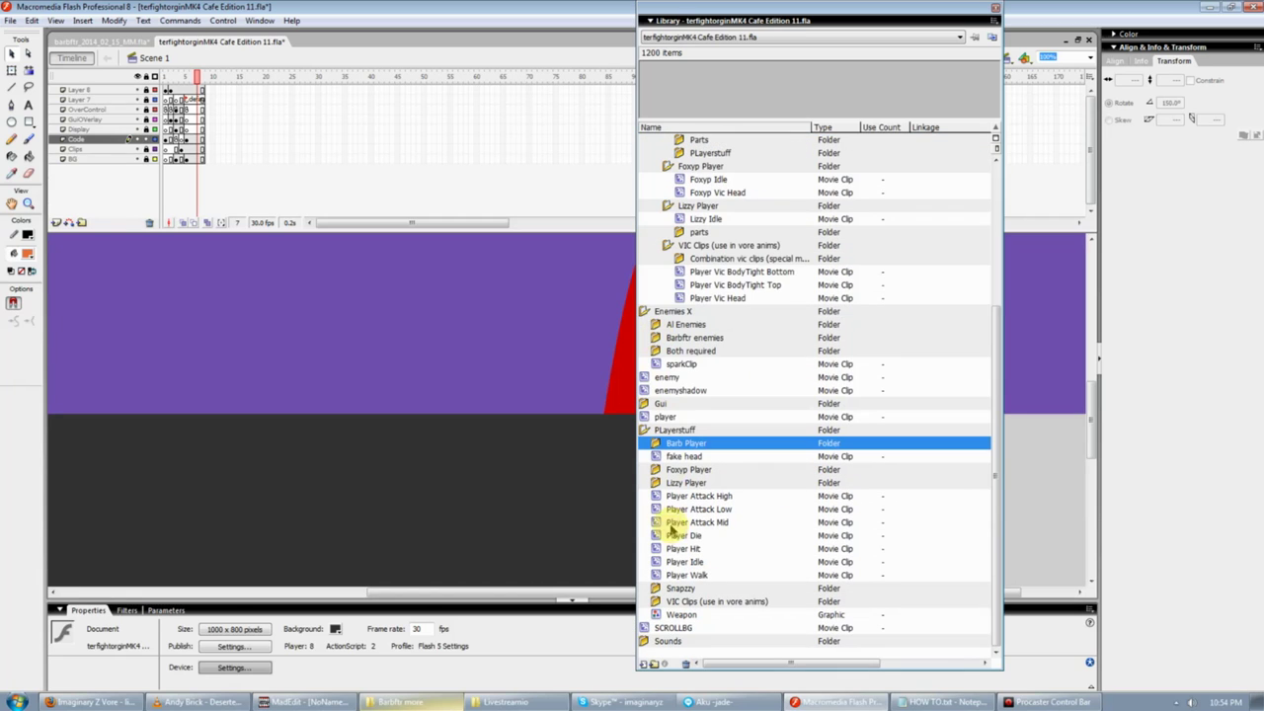
click(656, 601)
scroll(756, 622, down, 3)
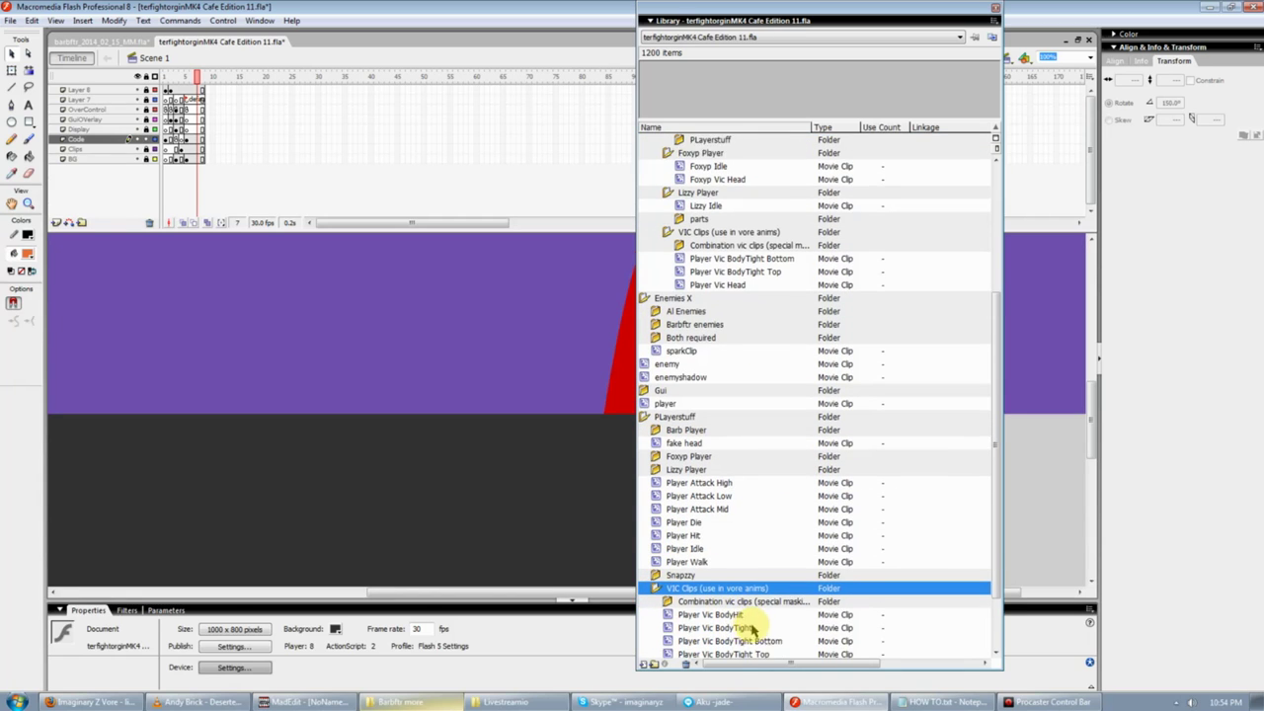
Merge Player Vic BodyTight Bottom, BodyTight Top and Head by moving the root clips into Decouple's VIC Clips, replacing existing items, and back
click(743, 589)
shift+click(750, 602)
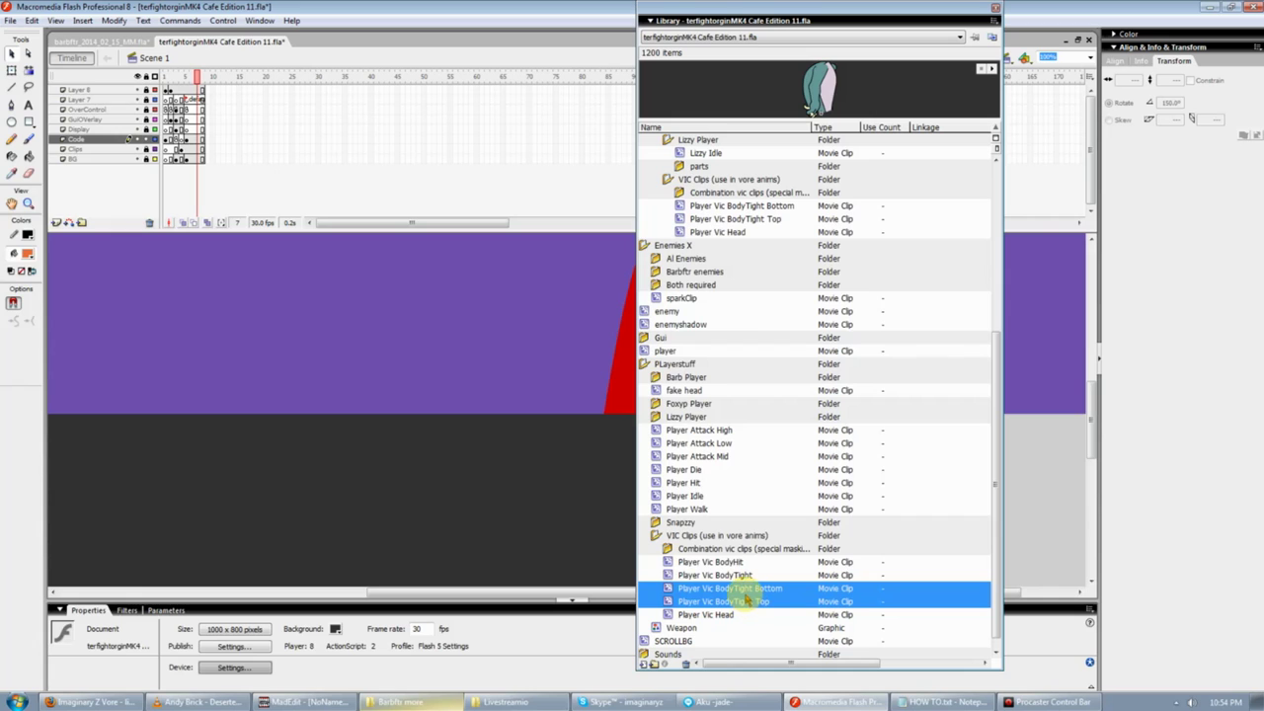
shift+click(717, 614)
drag(719, 605, 738, 184)
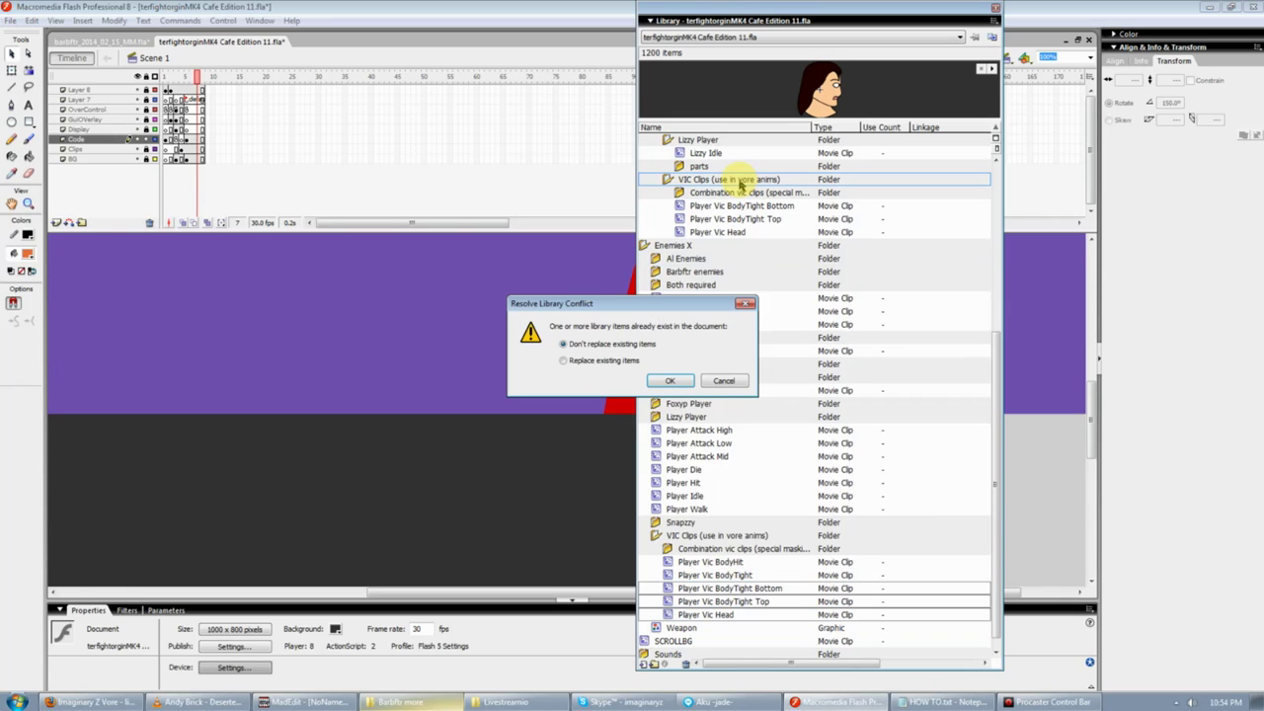
click(659, 380)
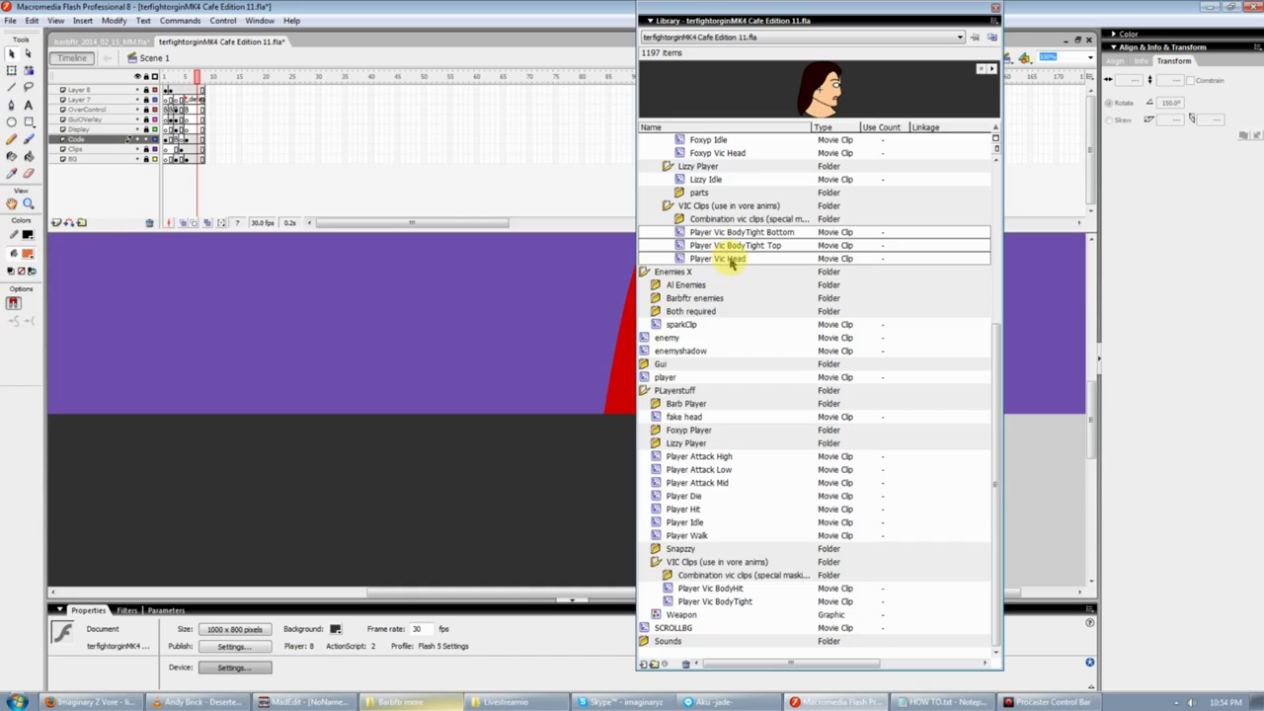
drag(731, 260, 704, 561)
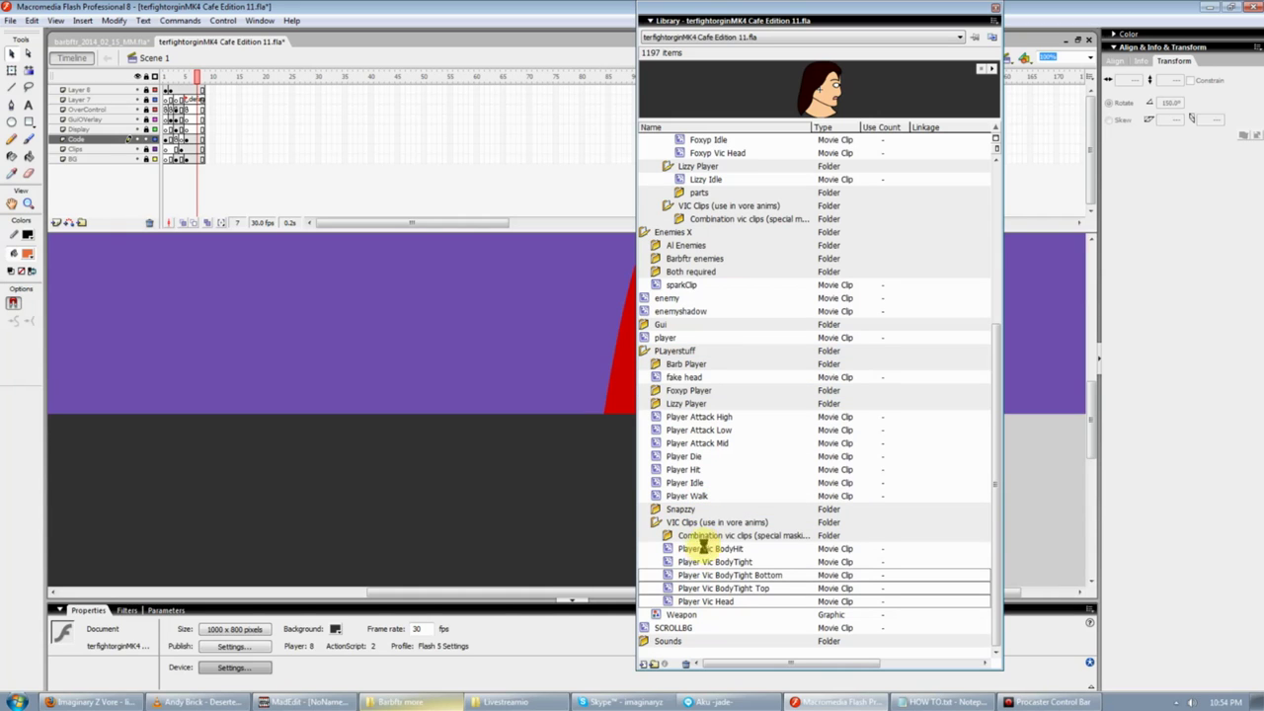
Merge VicBody TopH, VicKnees and VicLegs by moving them from the root Combination vic clips folder into Decouple's, replacing existing items, and back
click(669, 536)
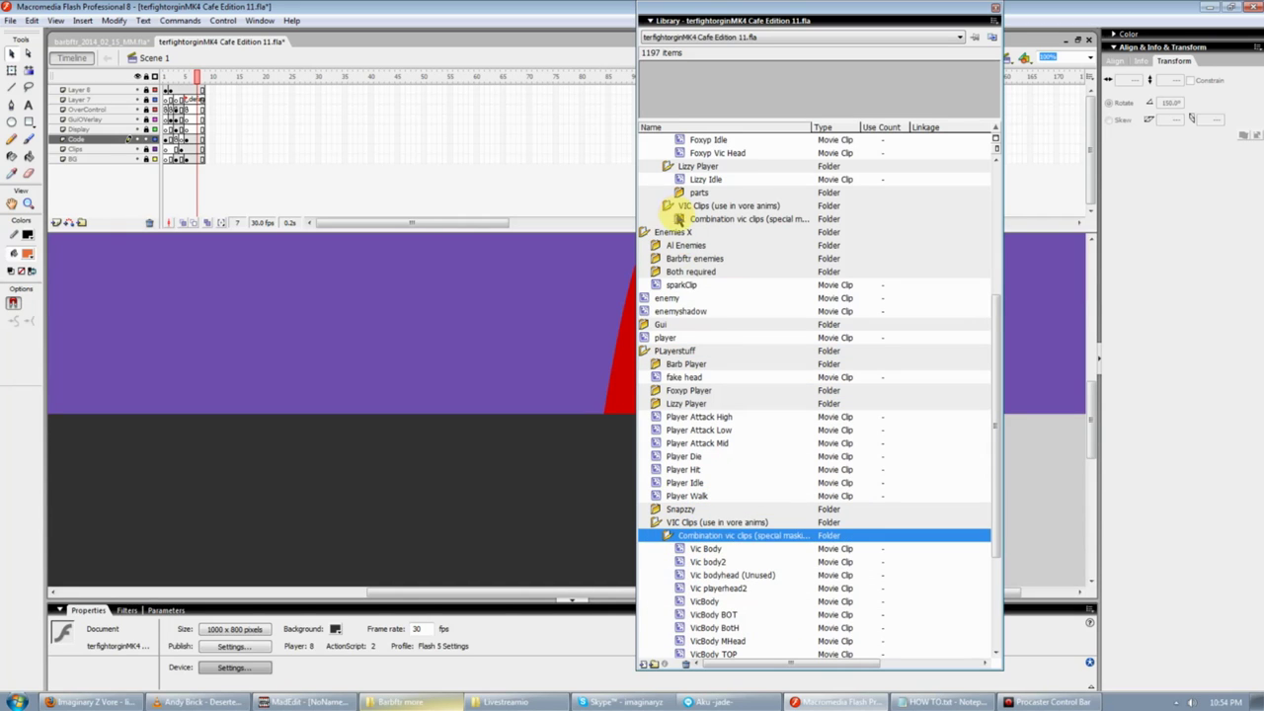
click(679, 218)
scroll(737, 373, down, 3)
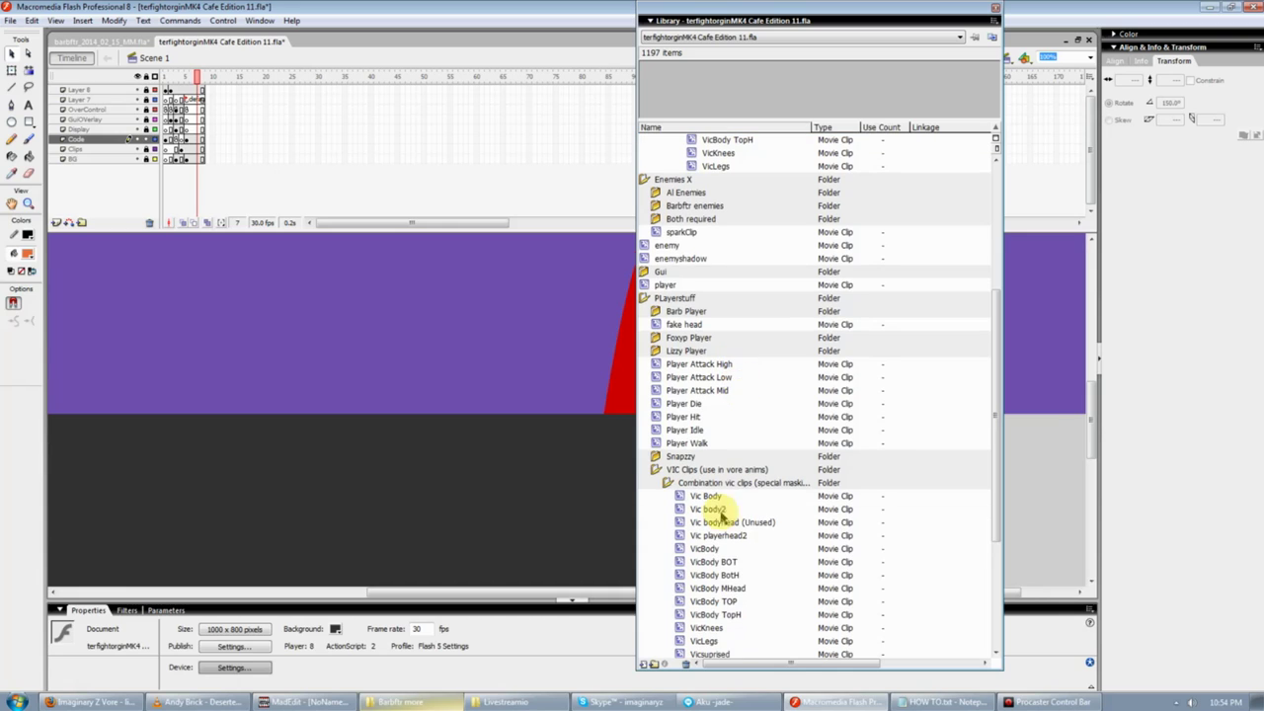
click(726, 614)
scroll(727, 592, down, 1)
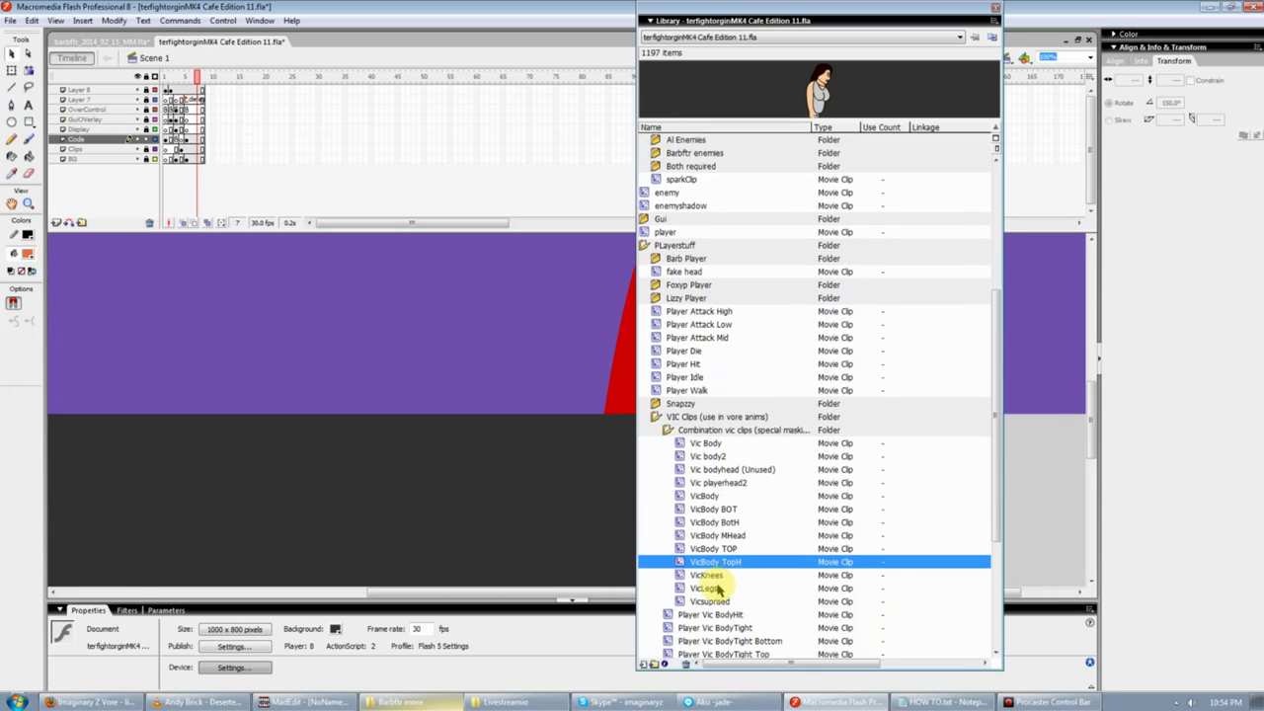
shift+click(728, 587)
scroll(761, 573, up, 1)
scroll(760, 572, up, 1)
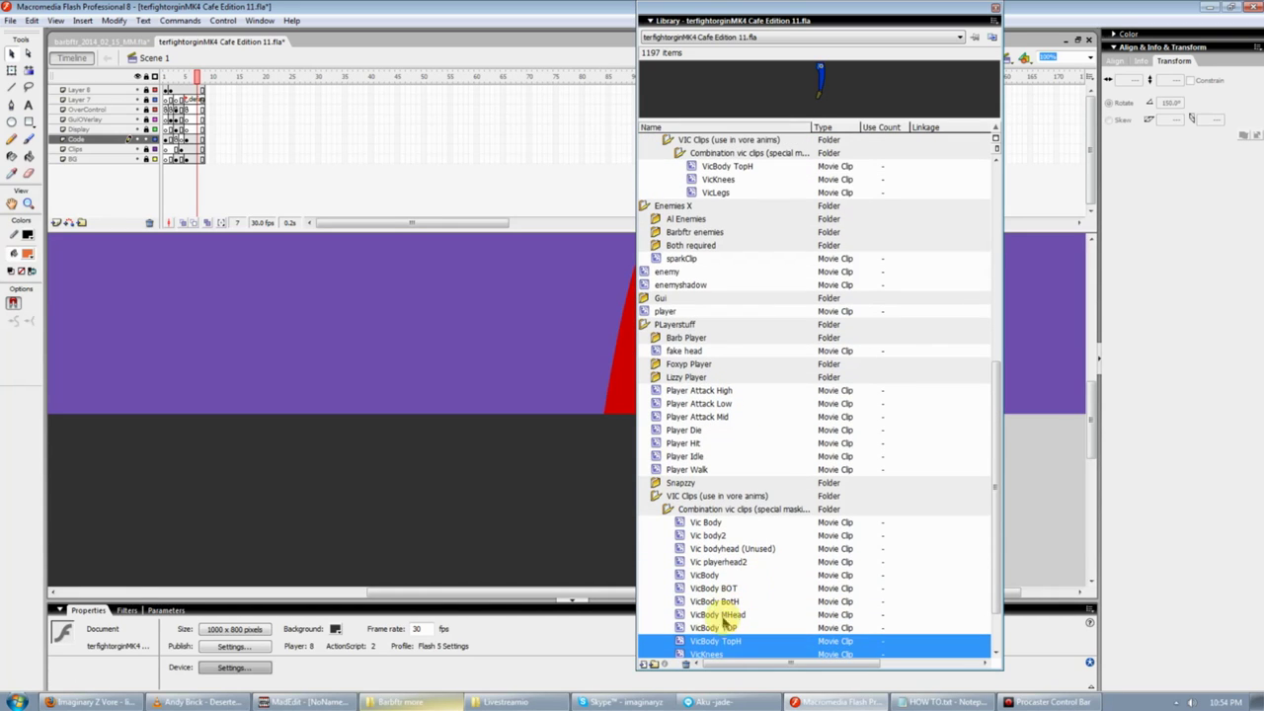
drag(716, 642, 765, 168)
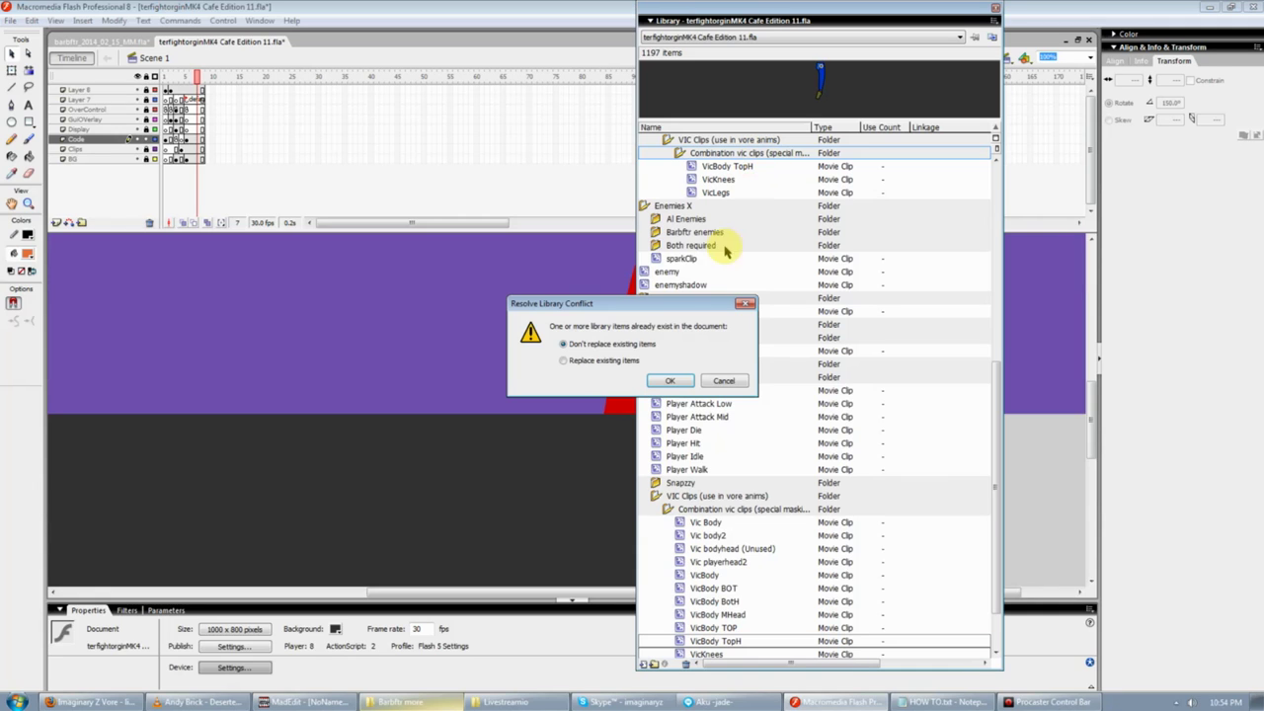
click(665, 380)
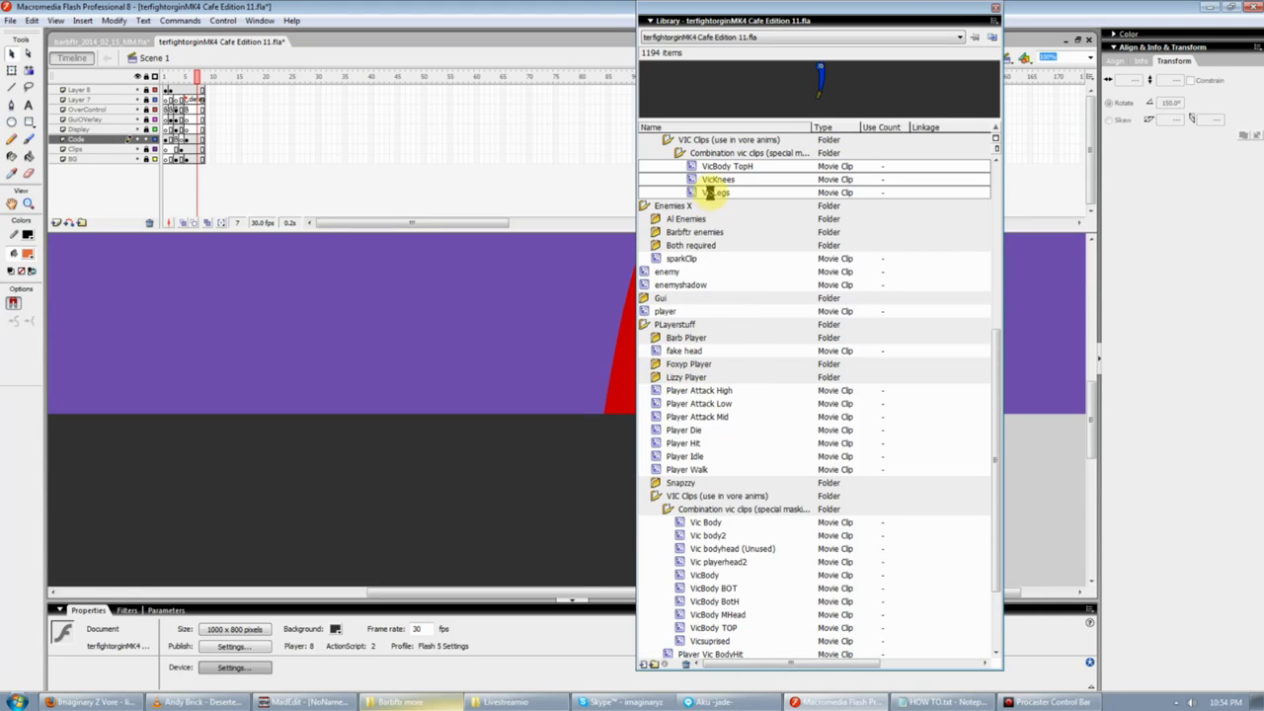
drag(734, 477, 728, 517)
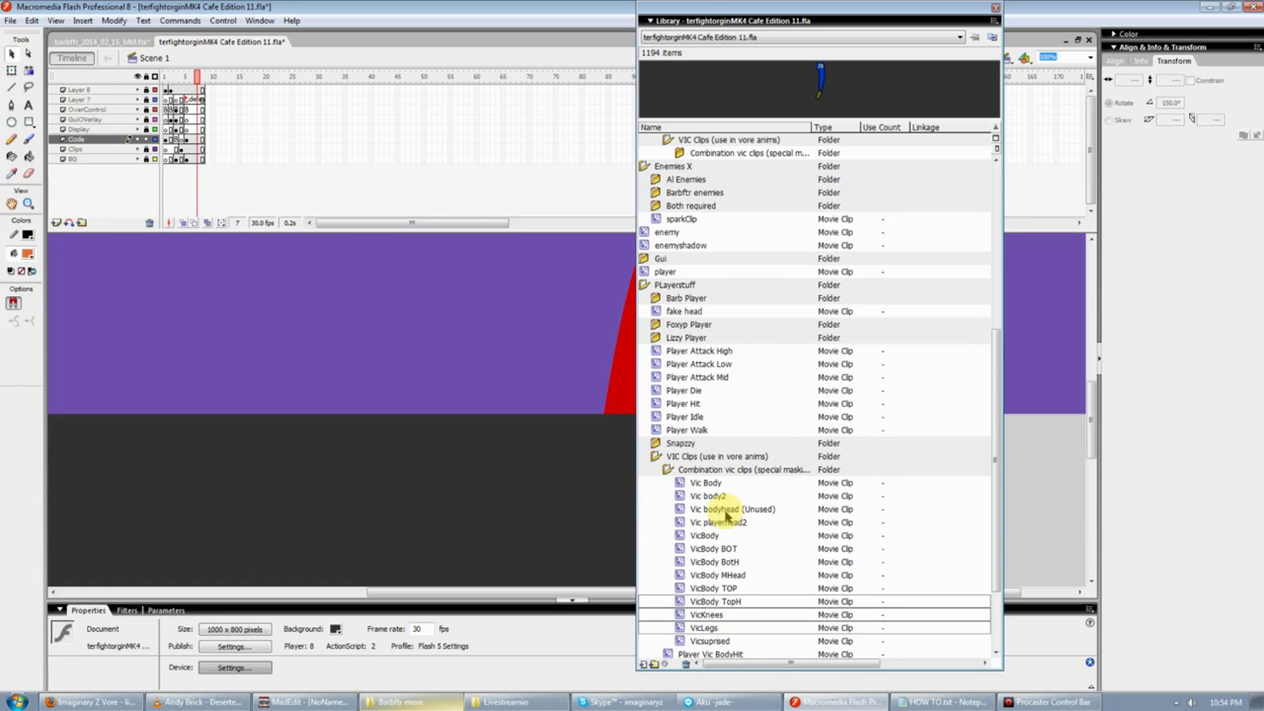
Collapse the Combination vic clips folders and delete the emptied VIC Clips folder from Decouple's PLayerstuff
double_click(662, 471)
click(691, 218)
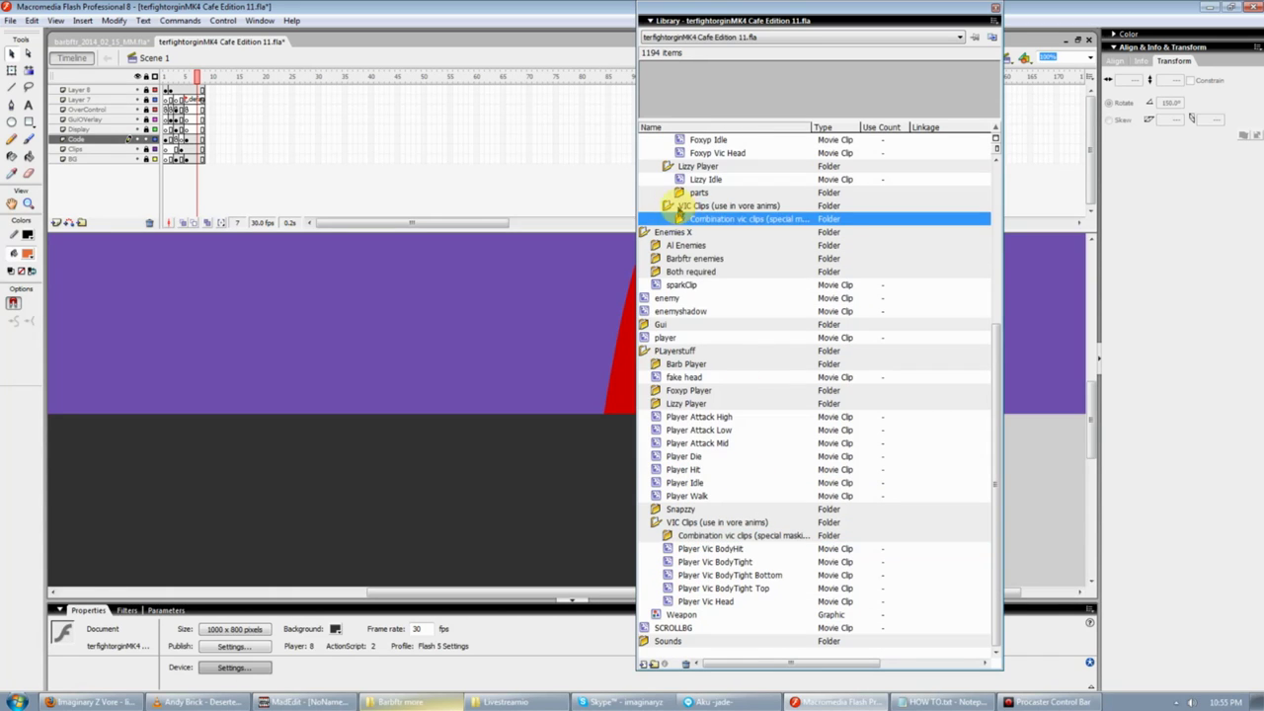
click(696, 206)
right_click(705, 208)
click(720, 307)
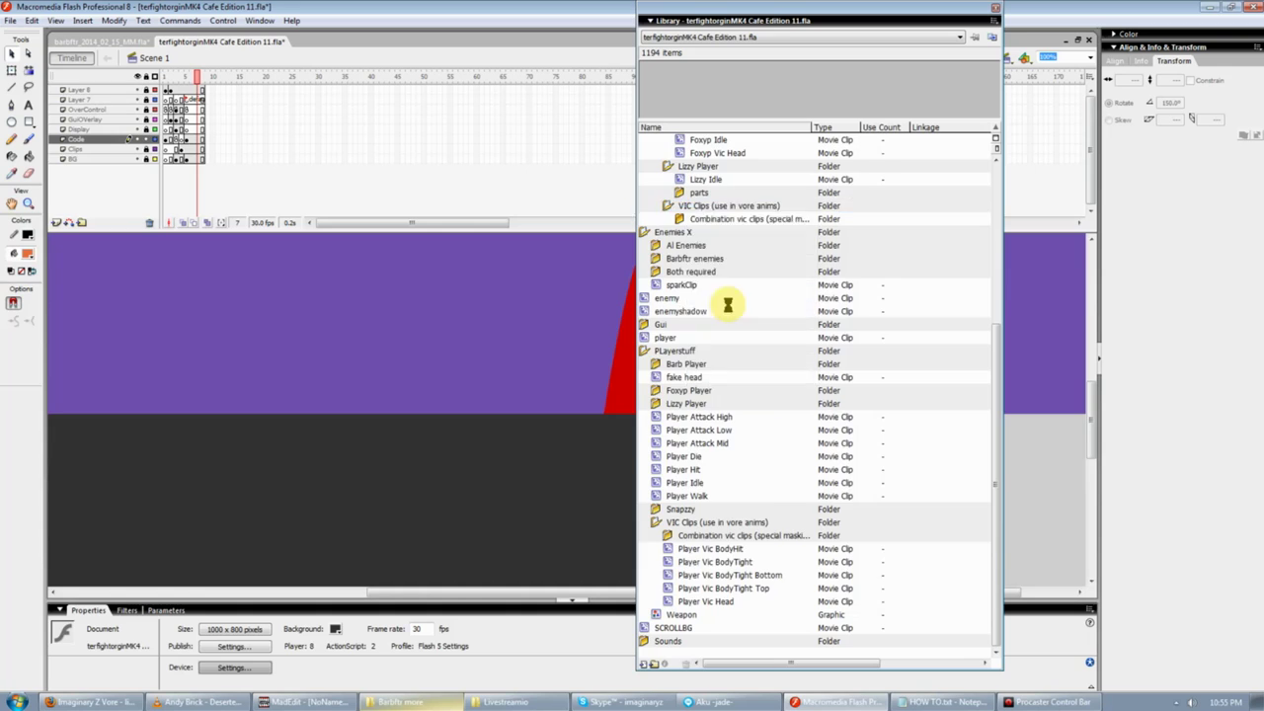
Move Lizzy Idle from the root PLayerstuff's Lizzy Player folder into Decouple's Lizzy Player folder, replacing existing items
double_click(681, 219)
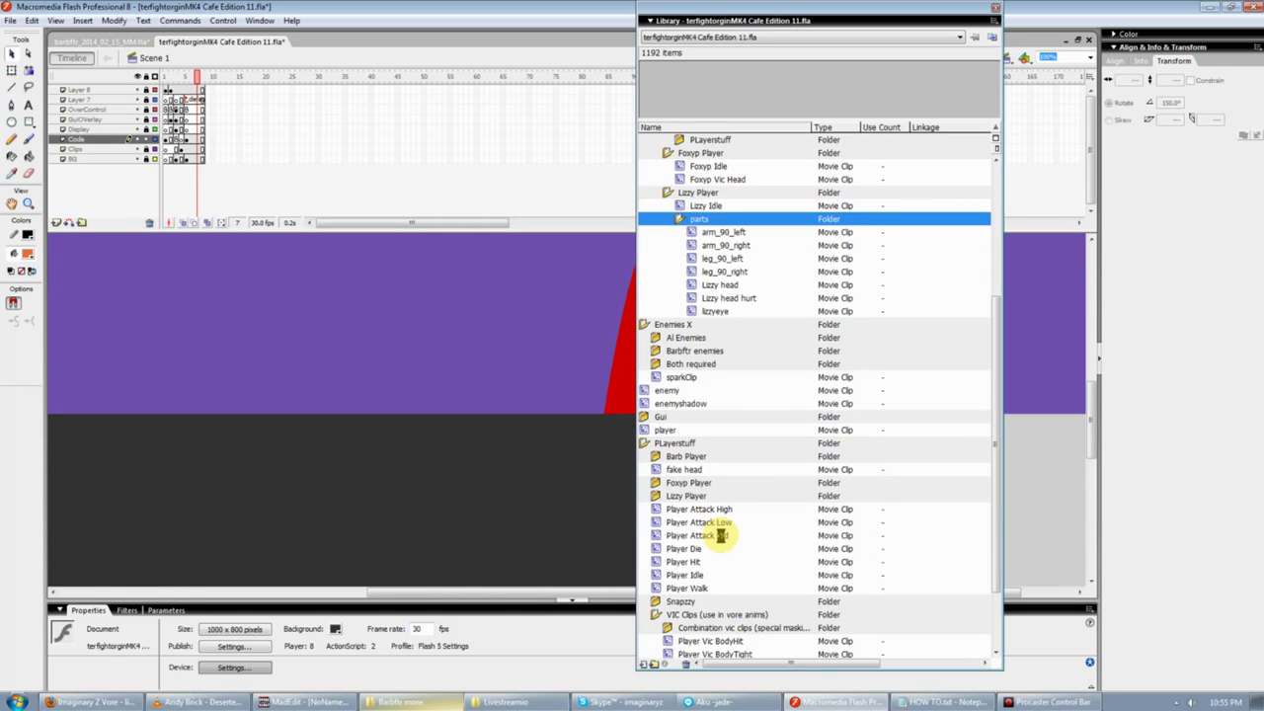
scroll(684, 607, down, 1)
click(654, 601)
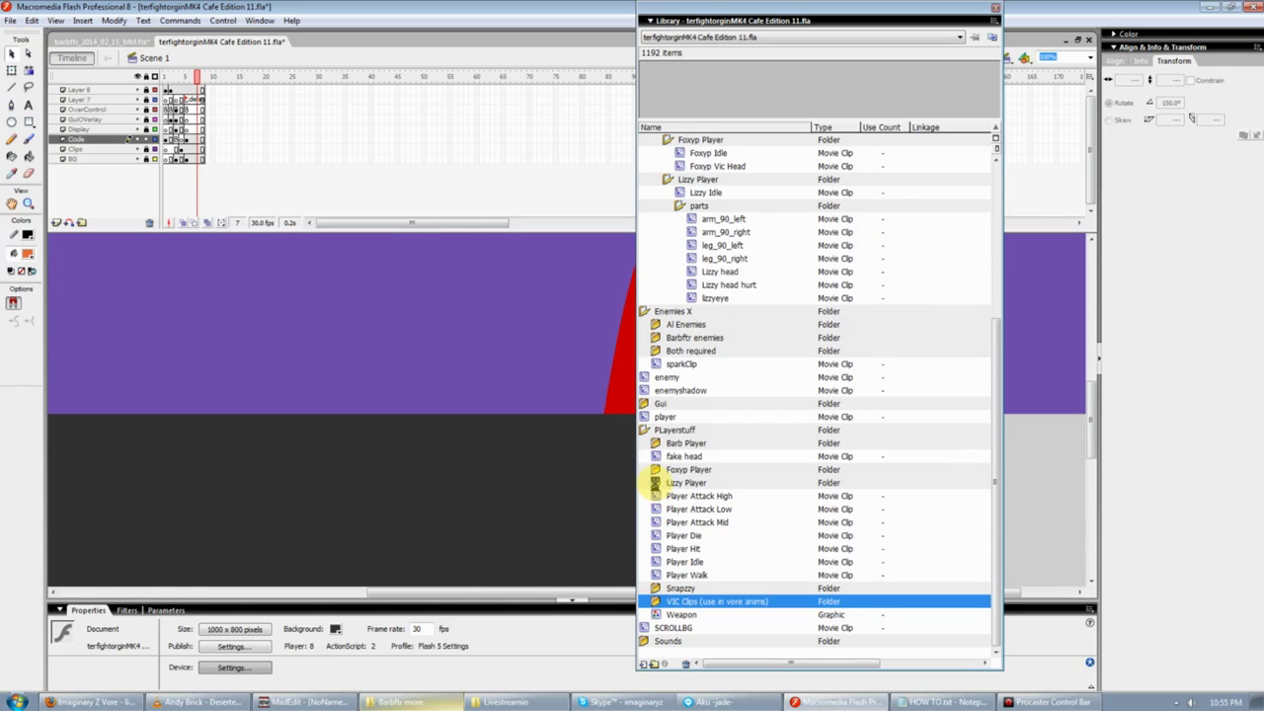
click(654, 483)
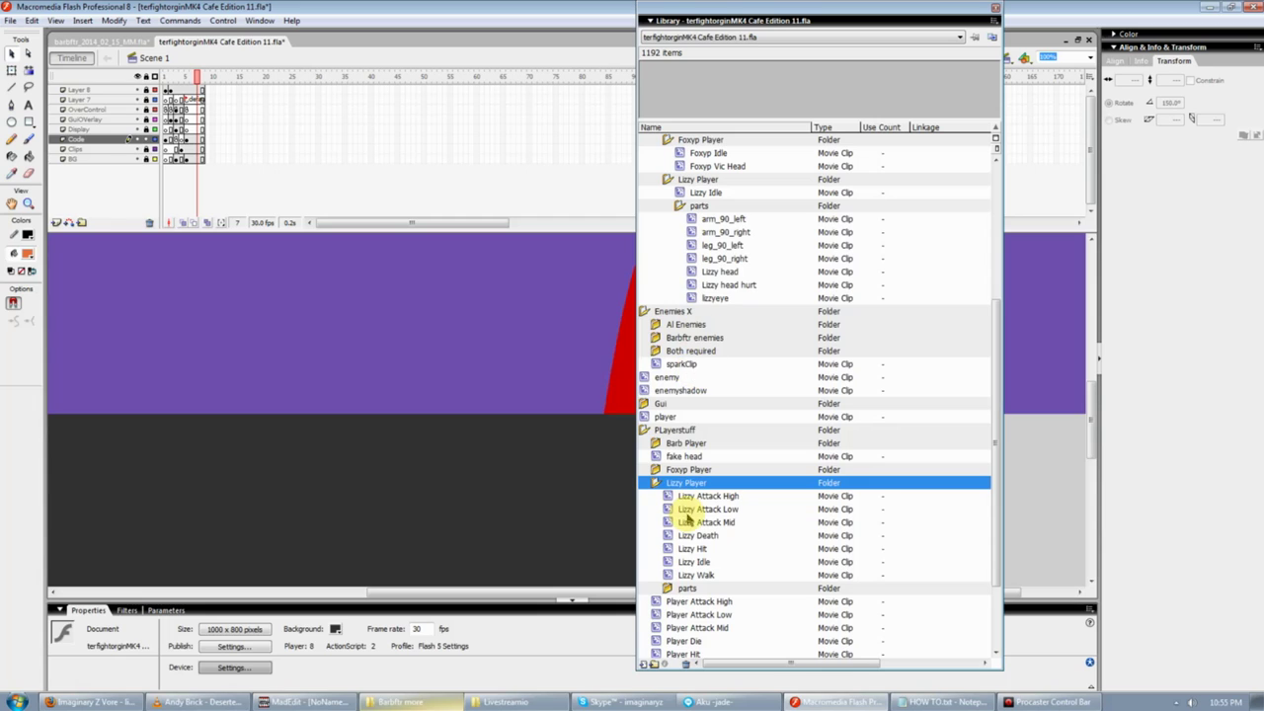
drag(697, 562, 717, 186)
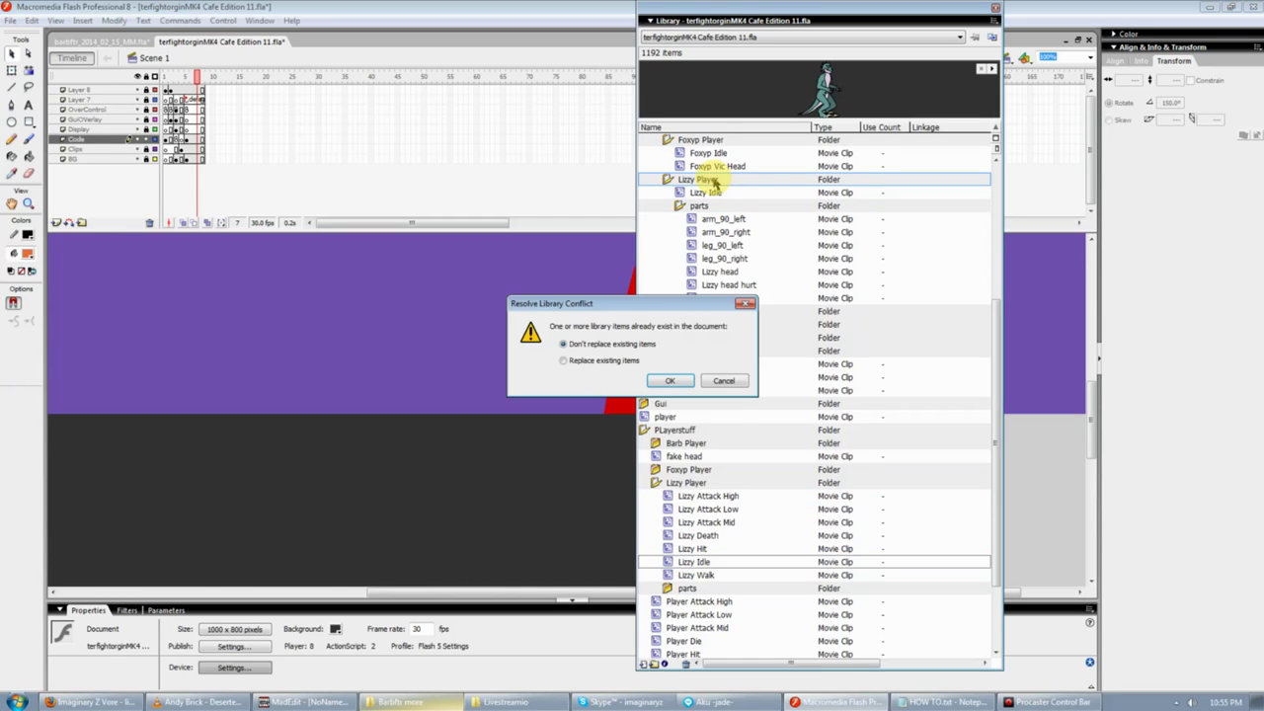
click(669, 380)
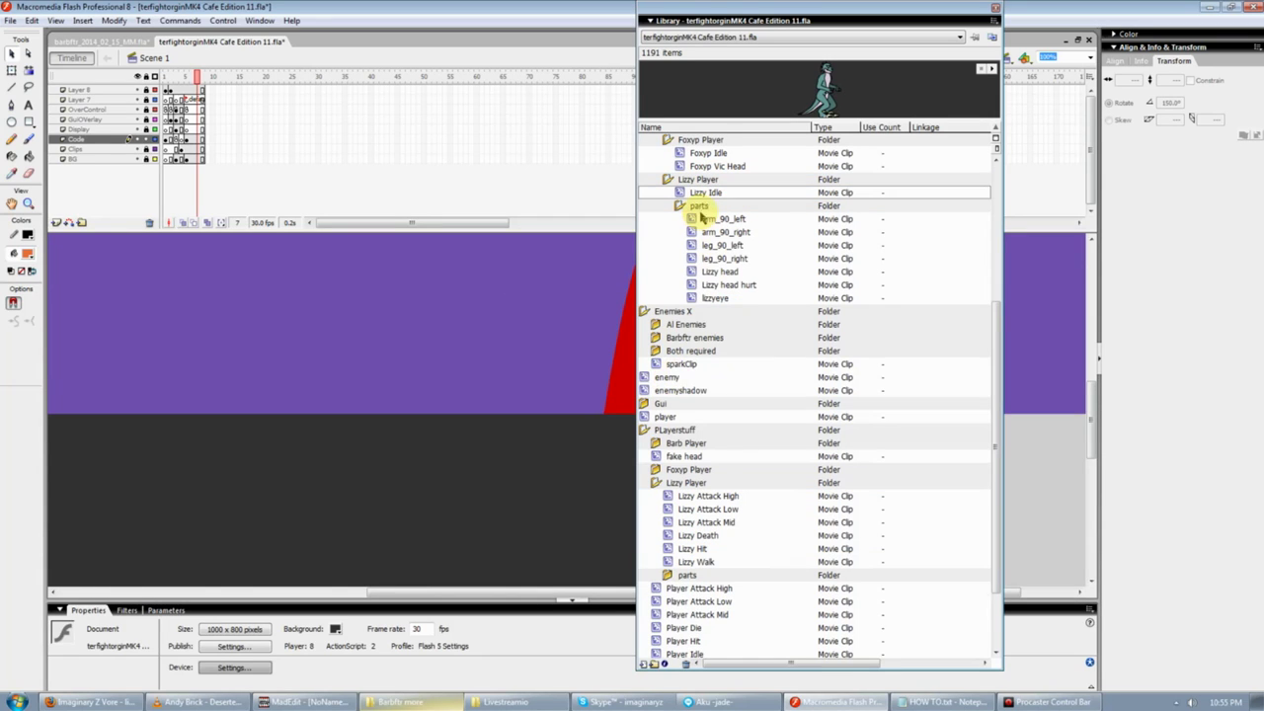
Return Lizzy Idle to the root Lizzy Player folder and move all its parts clips into Decouple's Lizzy parts folder, replacing existing items
drag(705, 194, 692, 483)
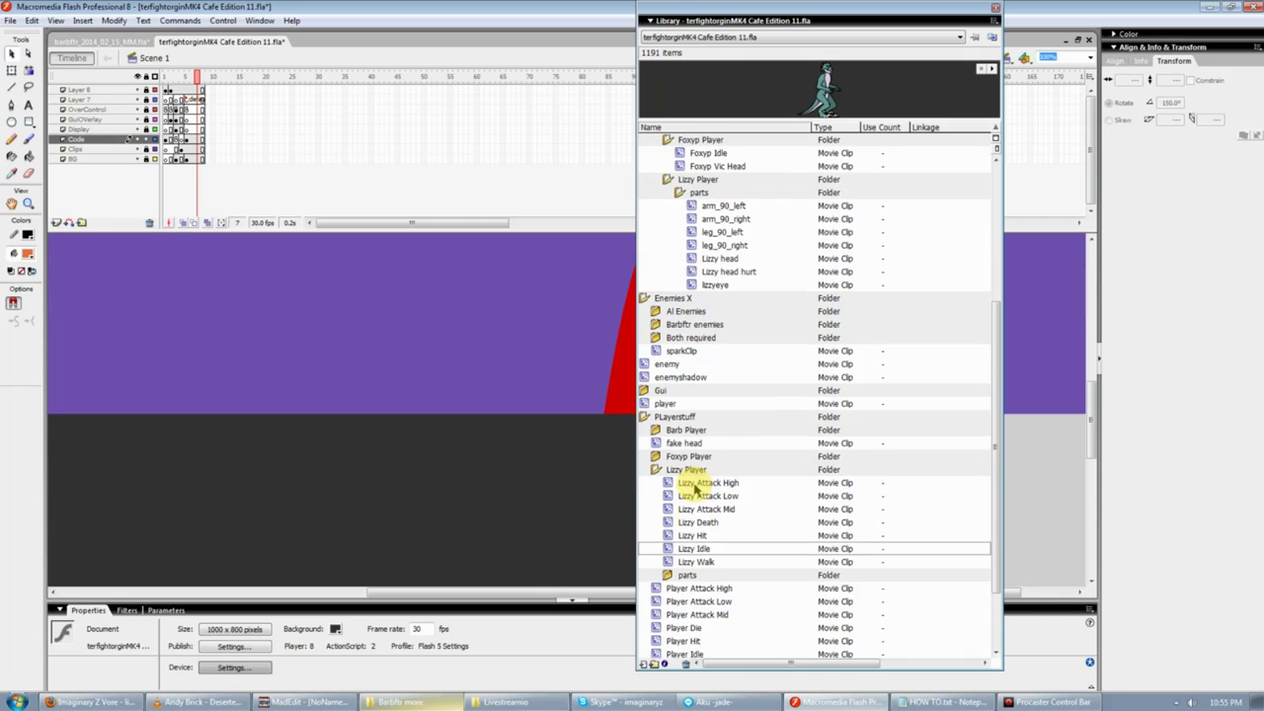
double_click(667, 576)
click(688, 590)
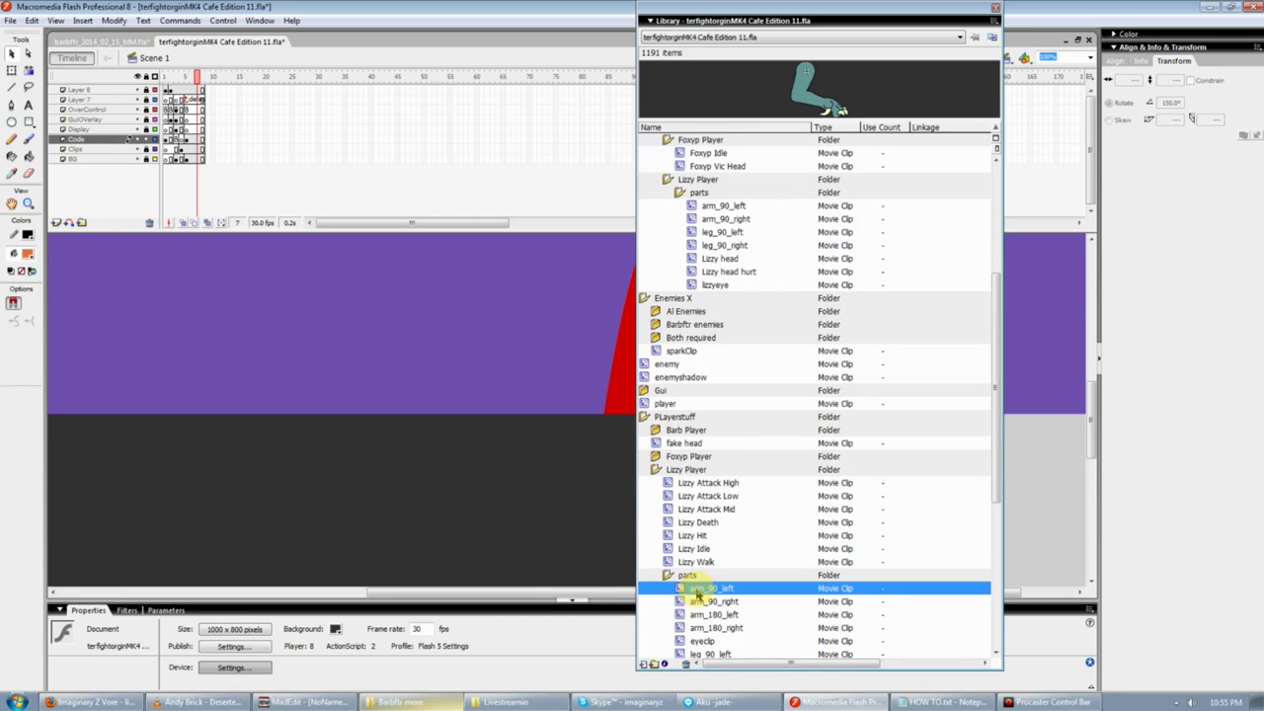
scroll(712, 587, down, 5)
shift+click(726, 602)
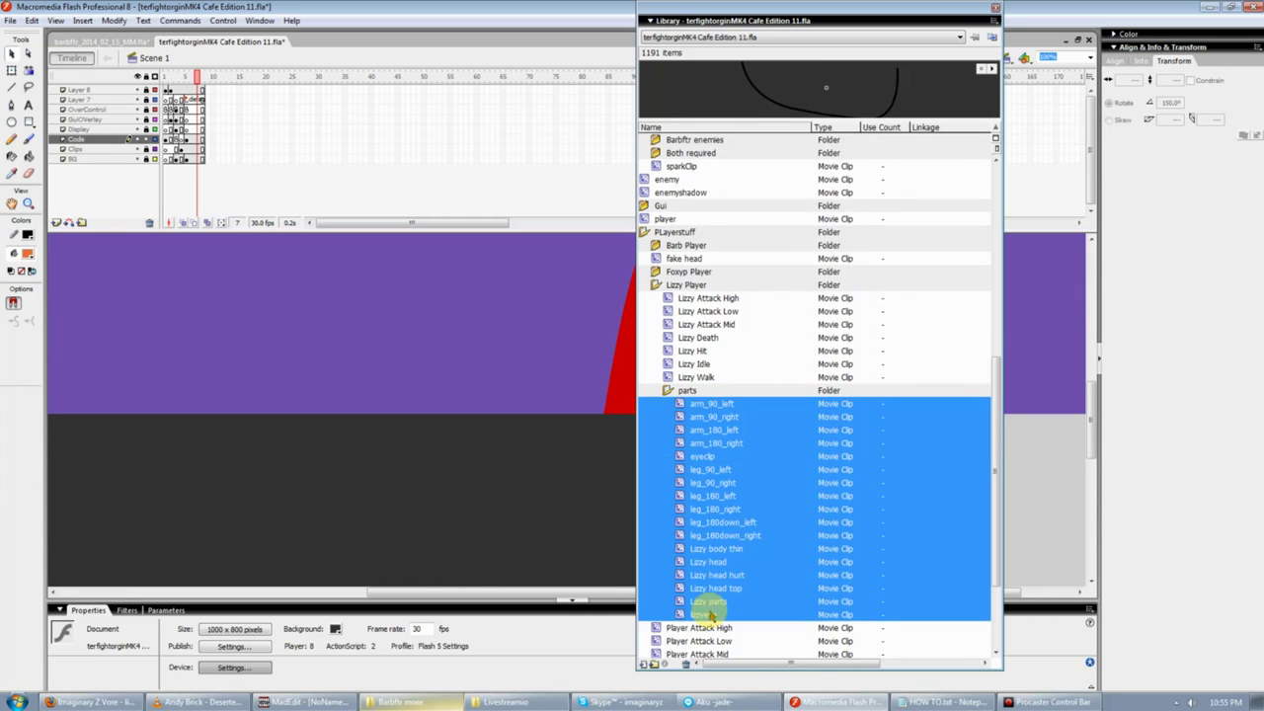
scroll(770, 543, up, 5)
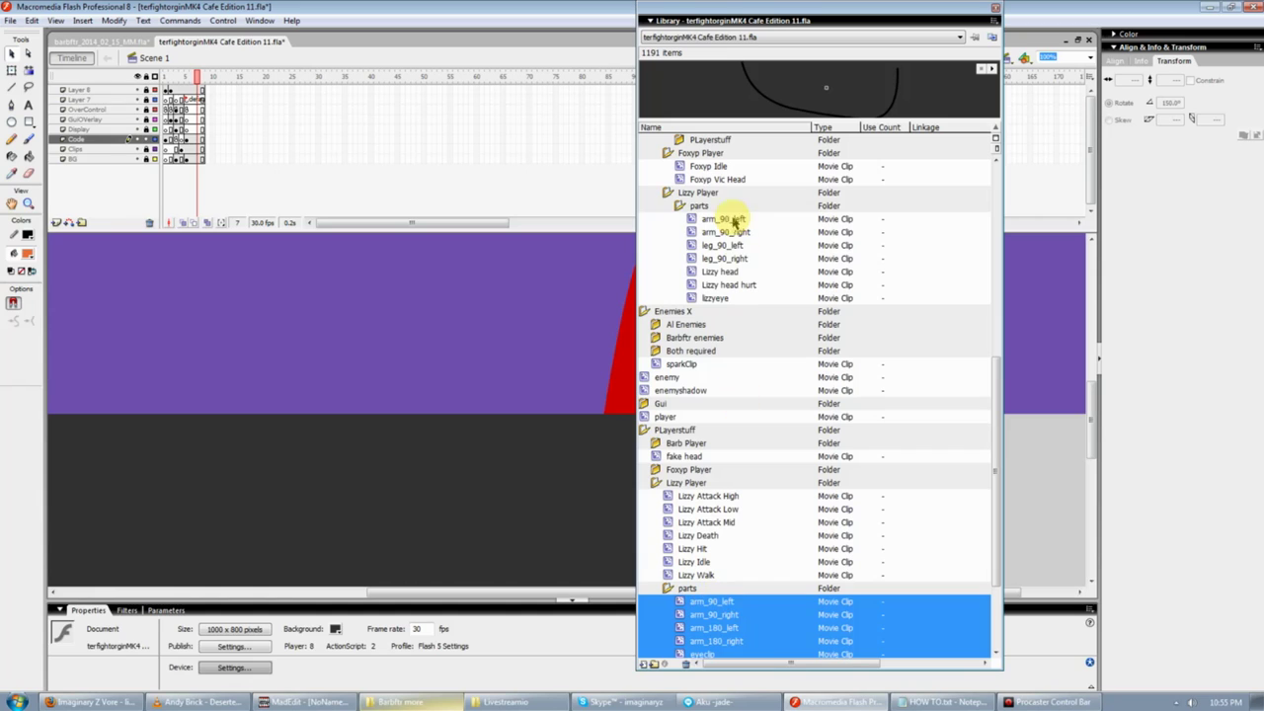
drag(735, 220, 709, 206)
click(613, 360)
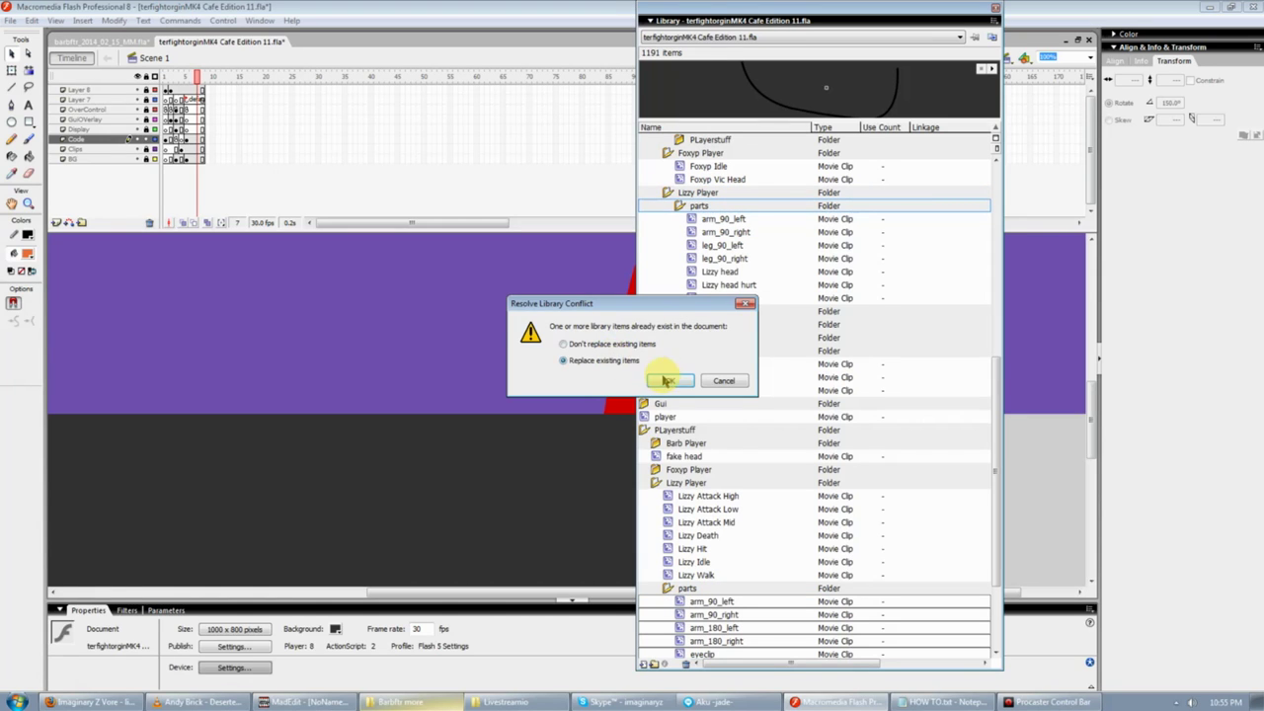
click(668, 380)
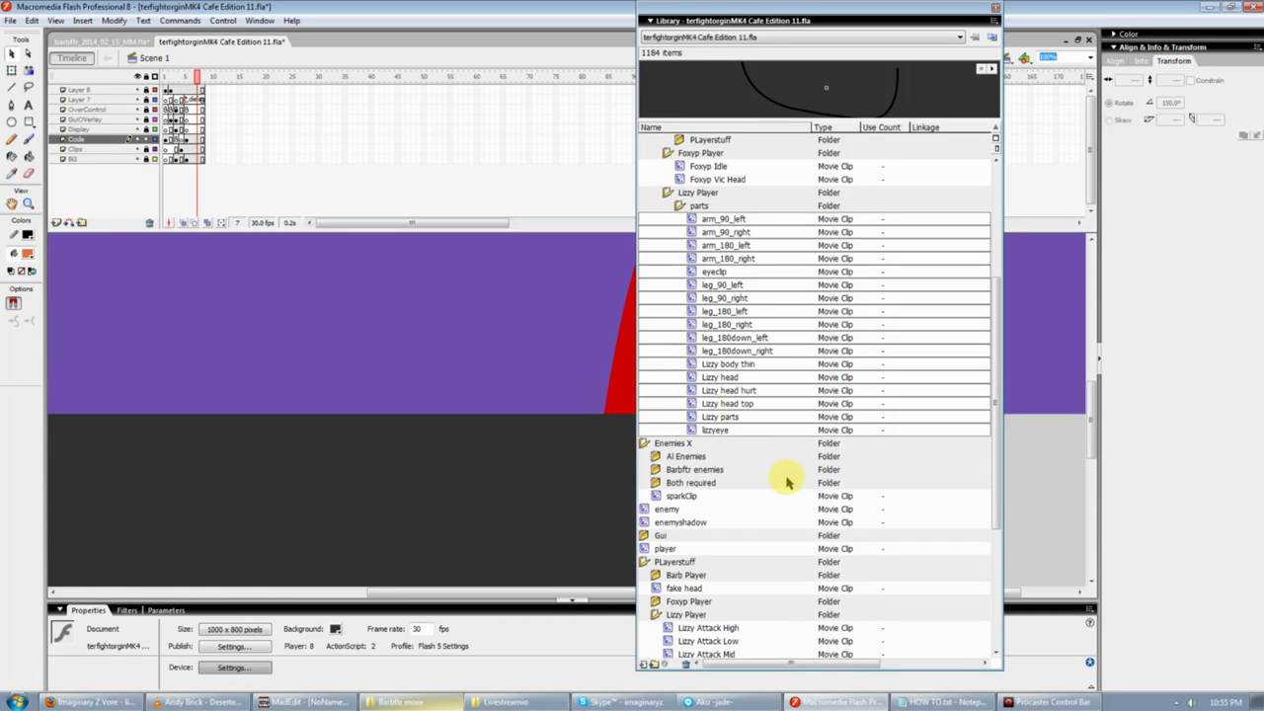
Move the merged Lizzy parts clips back into the root Lizzy Player's parts folder and collapse Lizzy Player
drag(995, 395, 998, 497)
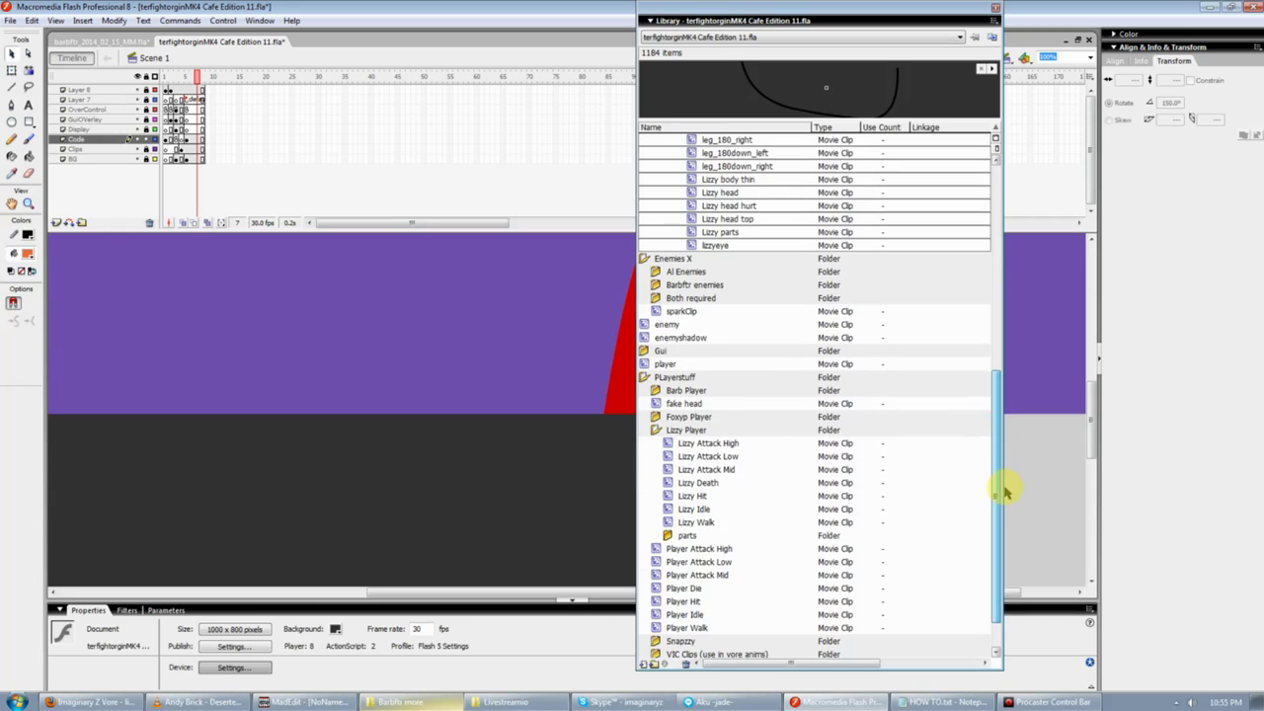
drag(711, 245, 685, 536)
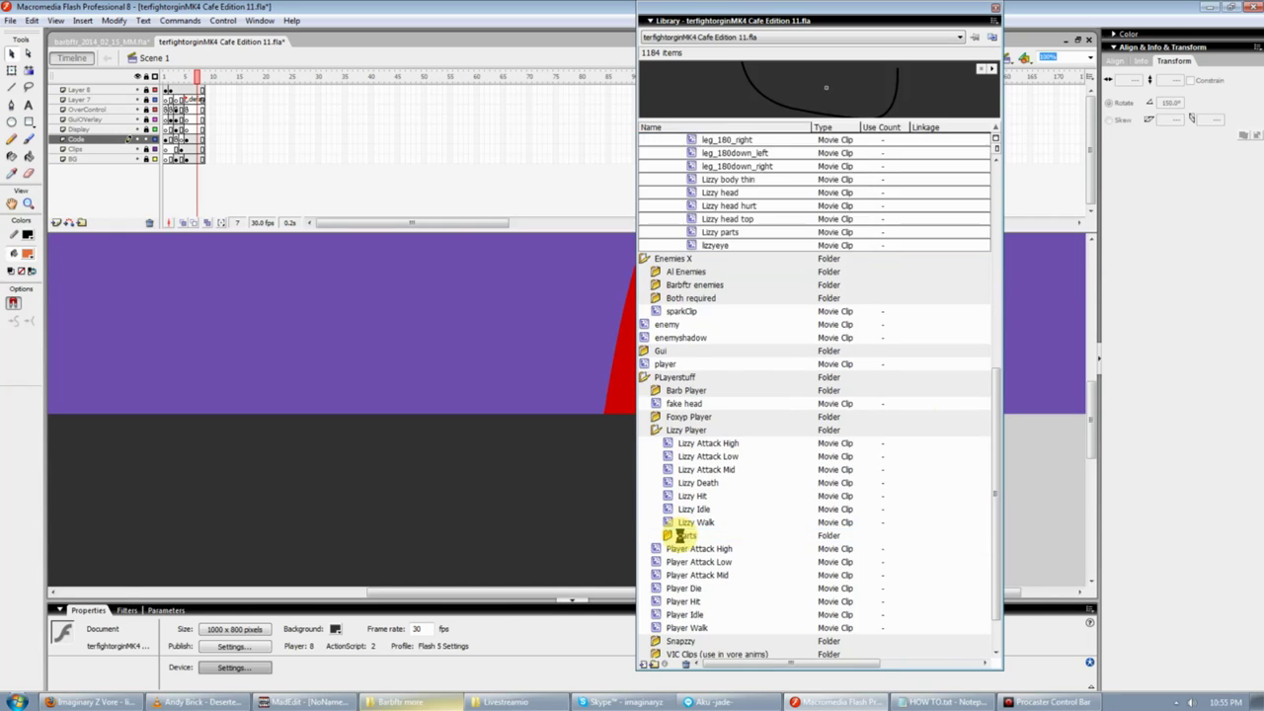
double_click(658, 615)
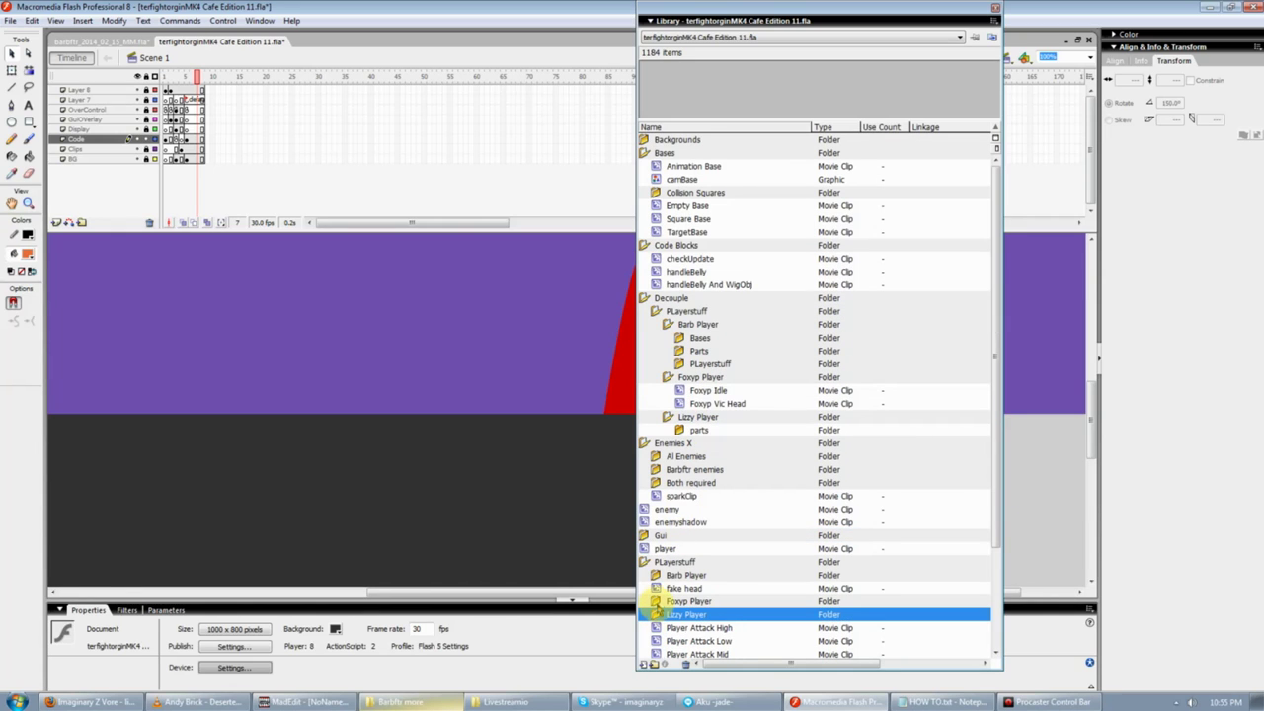
Merge Foxyp Idle and Foxyp Vic Head by moving the root clips into Decouple's Foxyp Player folder, replacing existing items, and back
double_click(689, 600)
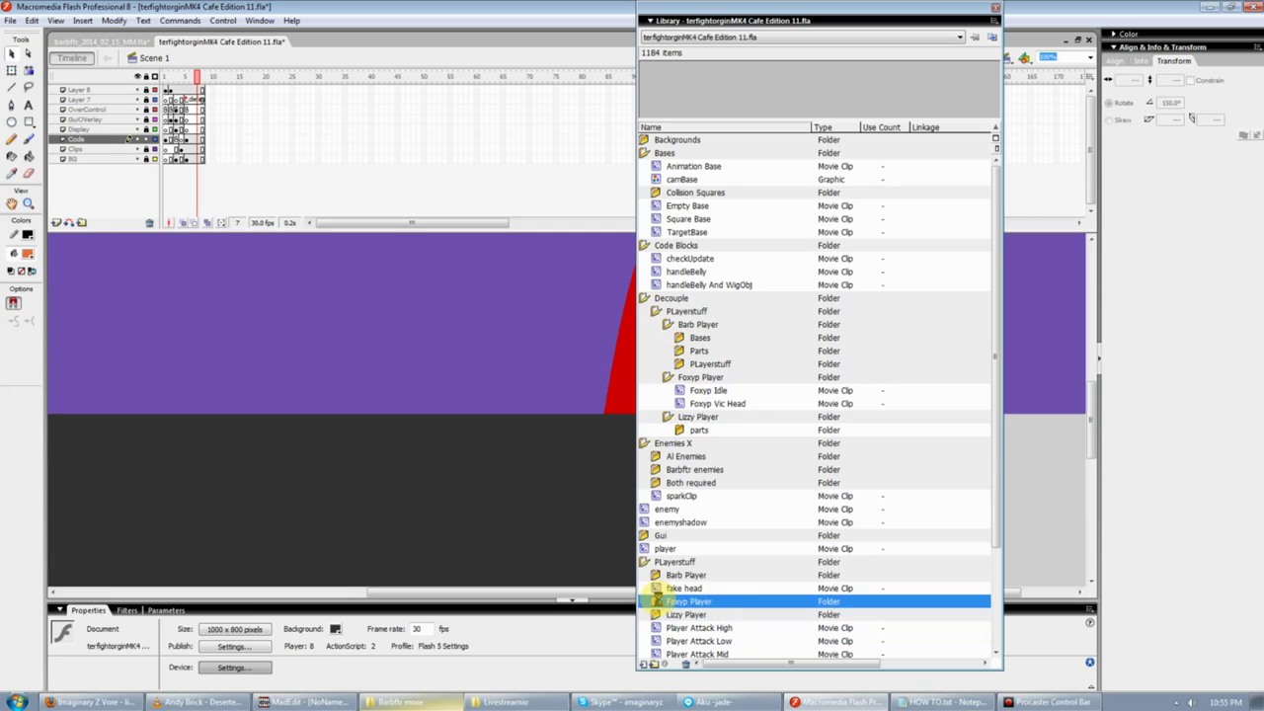
scroll(760, 573, down, 4)
scroll(751, 534, up, 1)
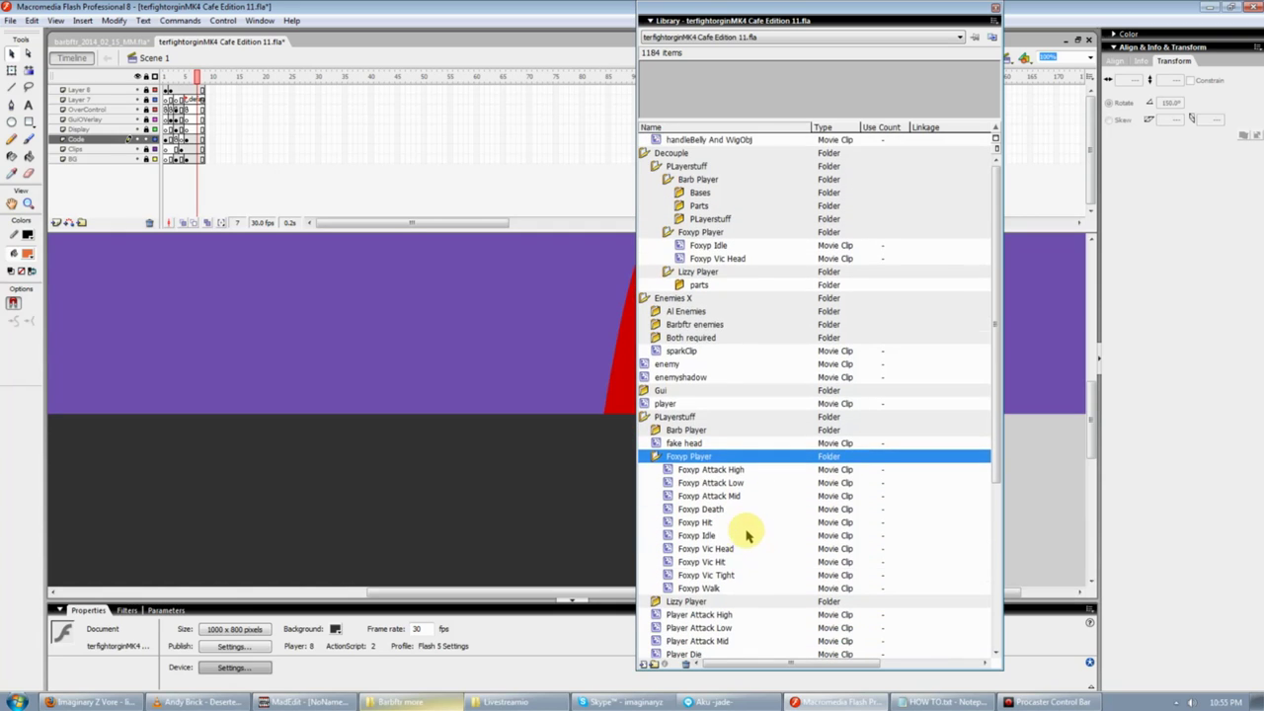
click(715, 548)
shift+click(703, 535)
drag(679, 538, 718, 234)
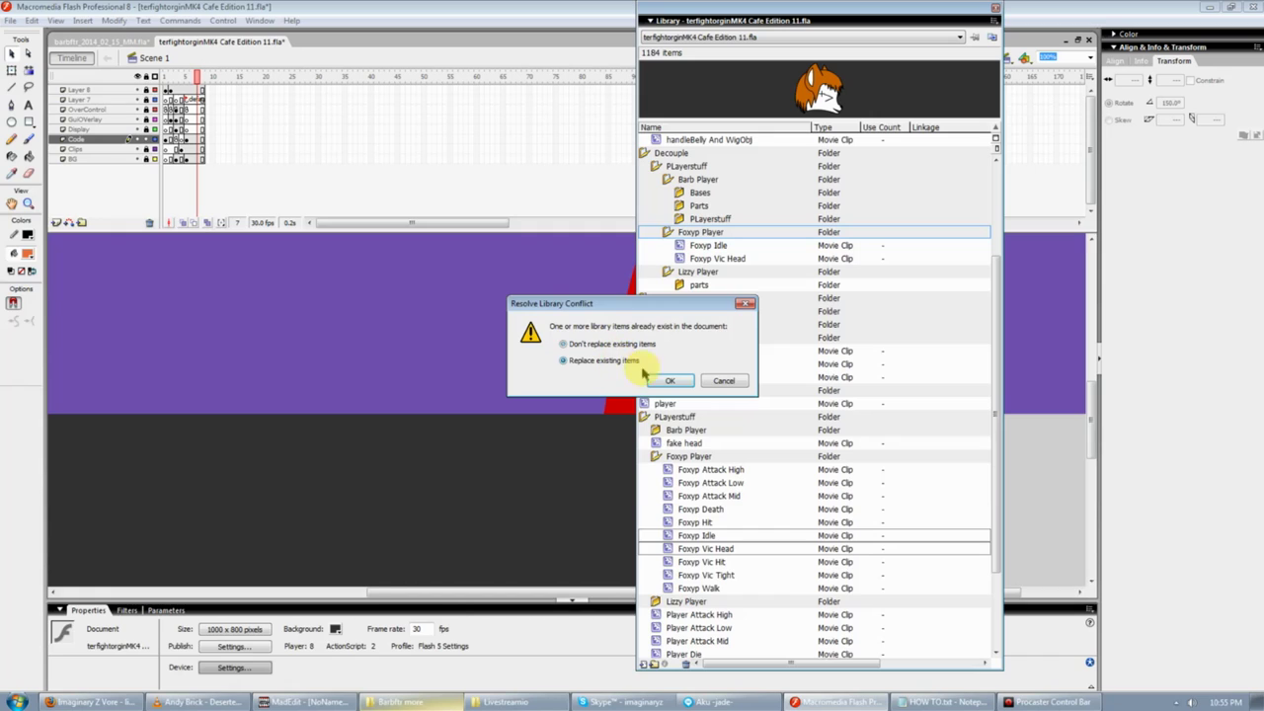
click(668, 380)
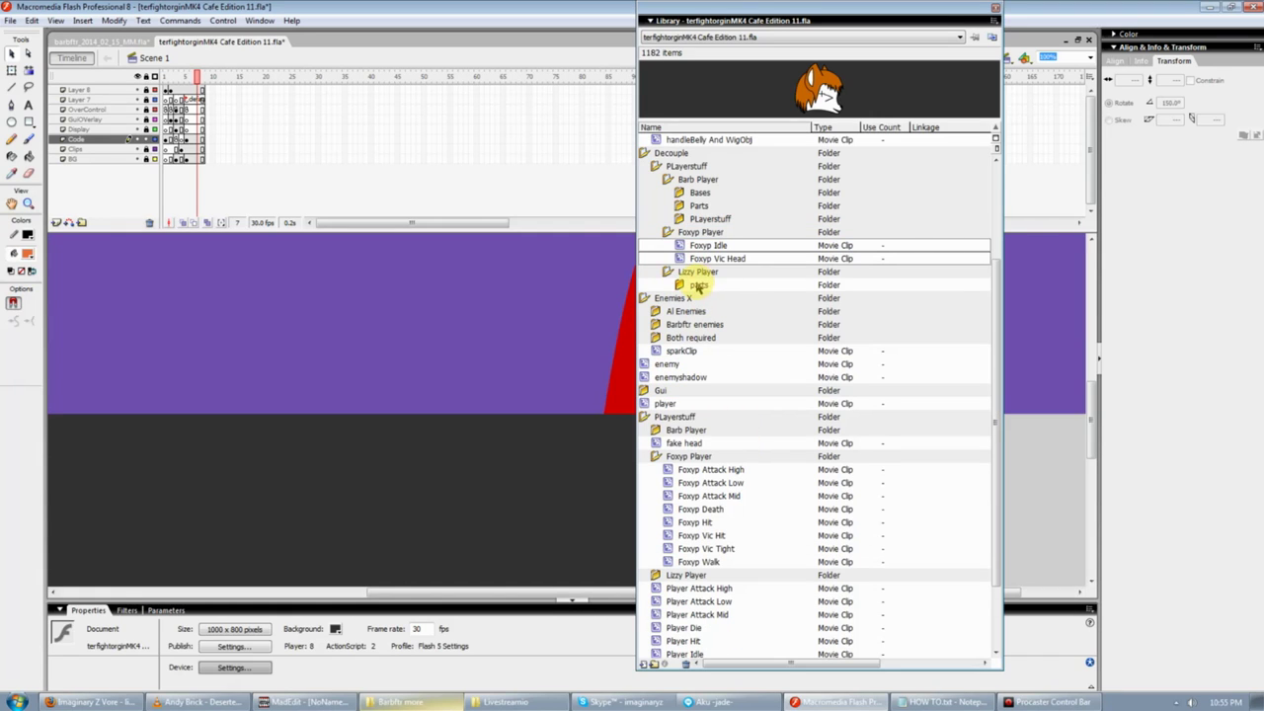
drag(713, 259, 689, 458)
double_click(659, 432)
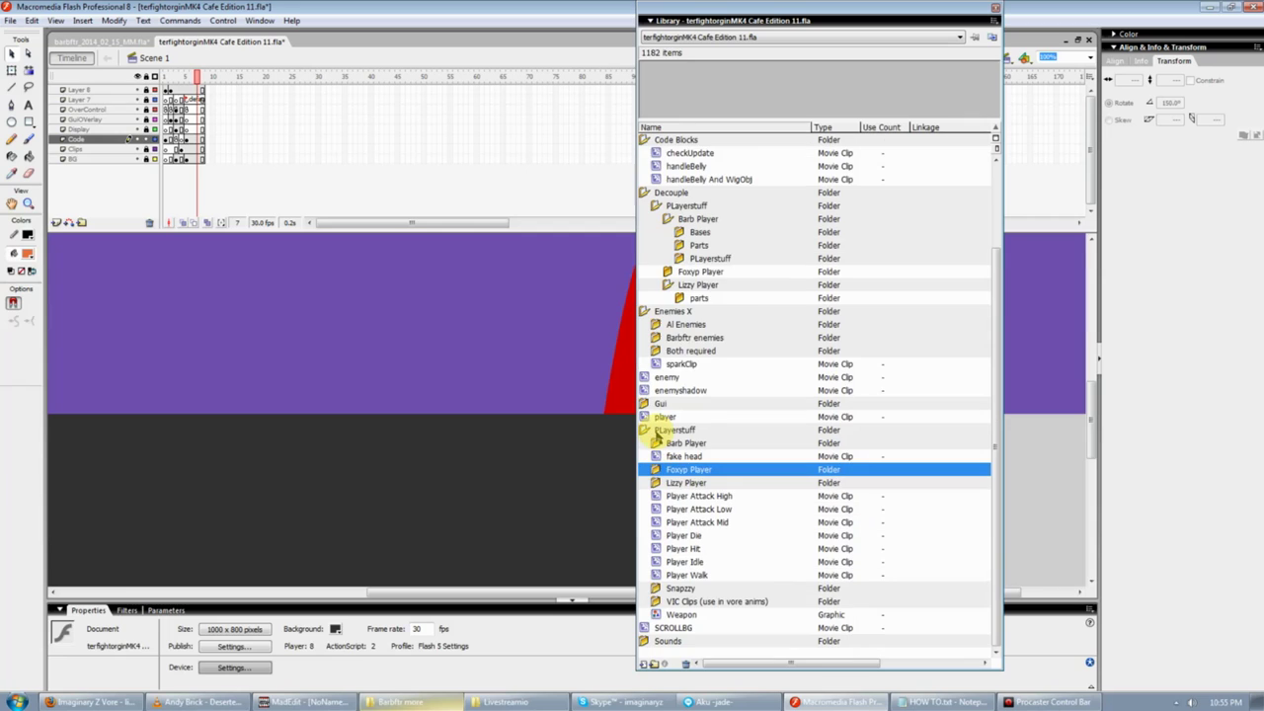
Expand the PLayerstuff, Parts and Bases subfolders of Decouple's Barb Player and the root Barb Player folder
double_click(677, 258)
double_click(678, 245)
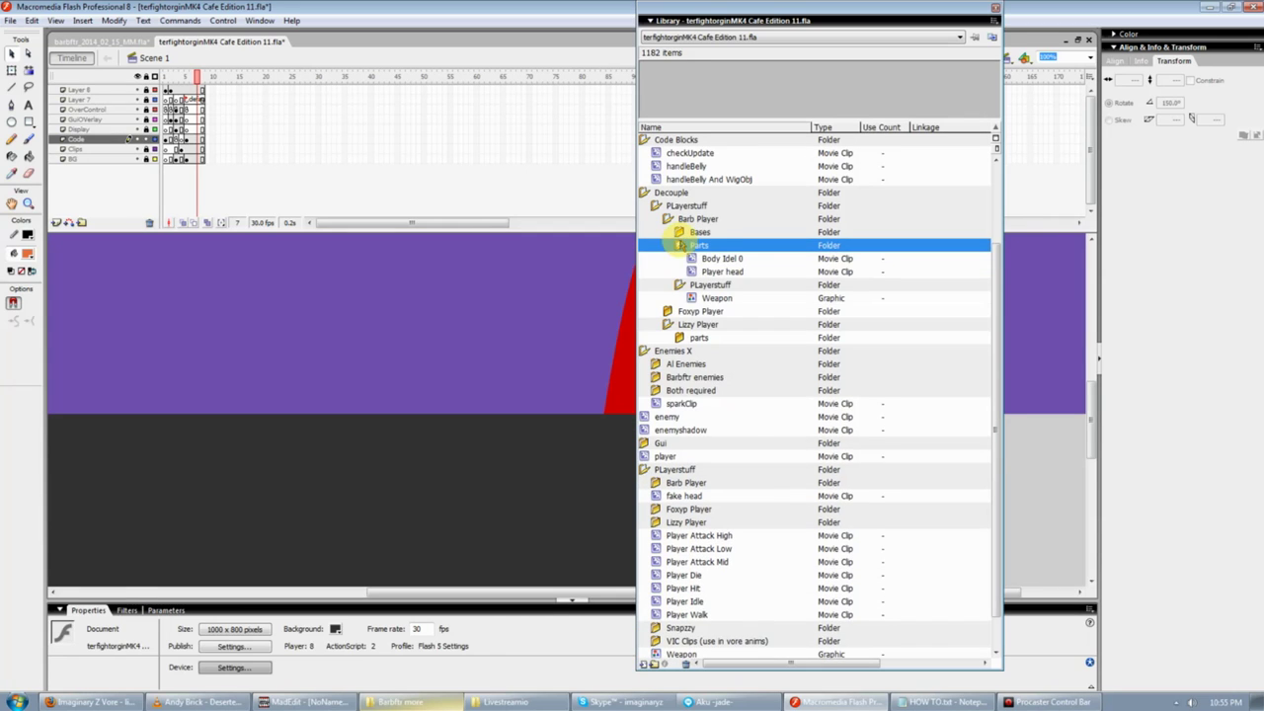
double_click(677, 231)
scroll(730, 385, down, 1)
scroll(730, 385, down, 1)
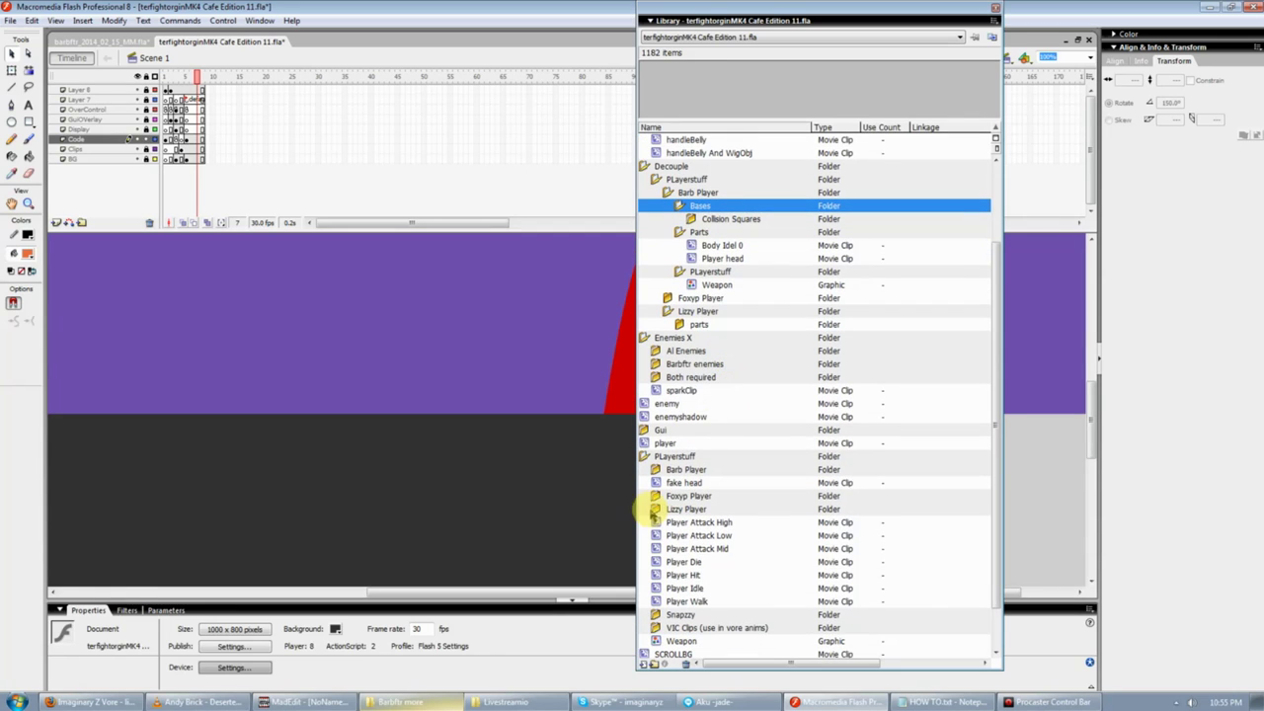
click(656, 469)
double_click(655, 469)
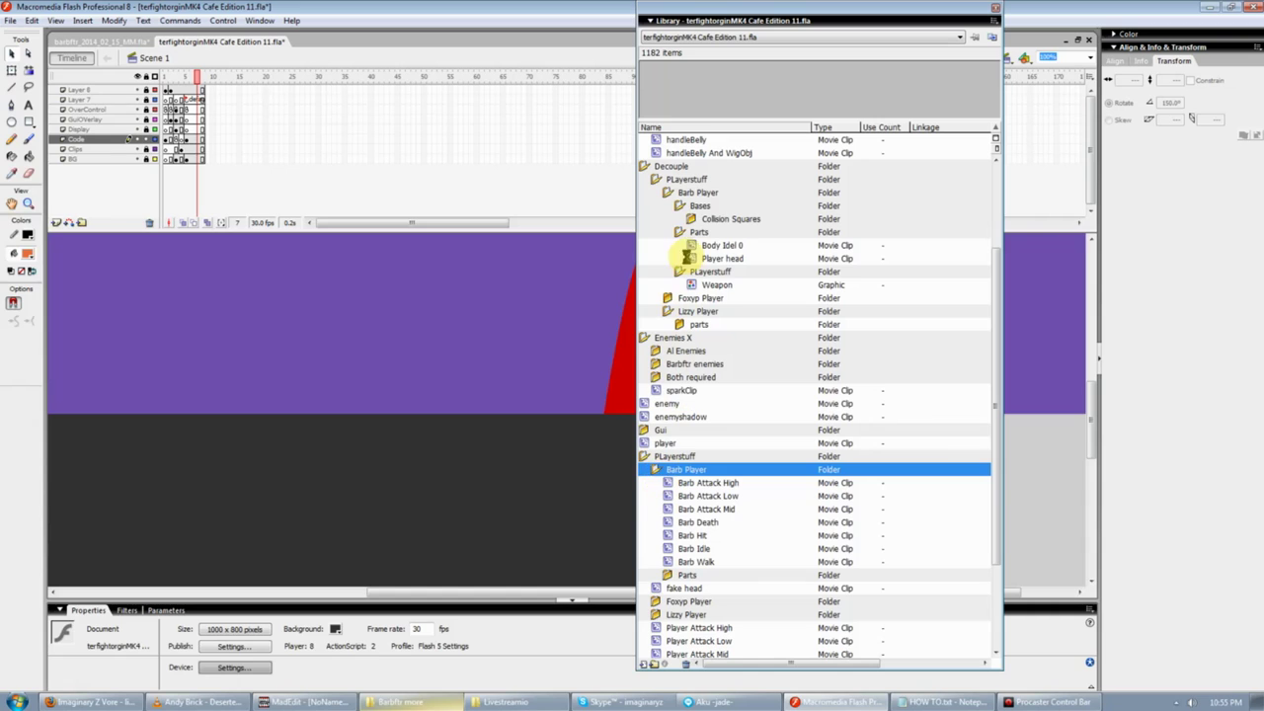
Merge CollisionBox between the root Bases and Decouple Collision Squares folders, replacing the existing item and keeping it in the root folder
double_click(694, 219)
click(726, 232)
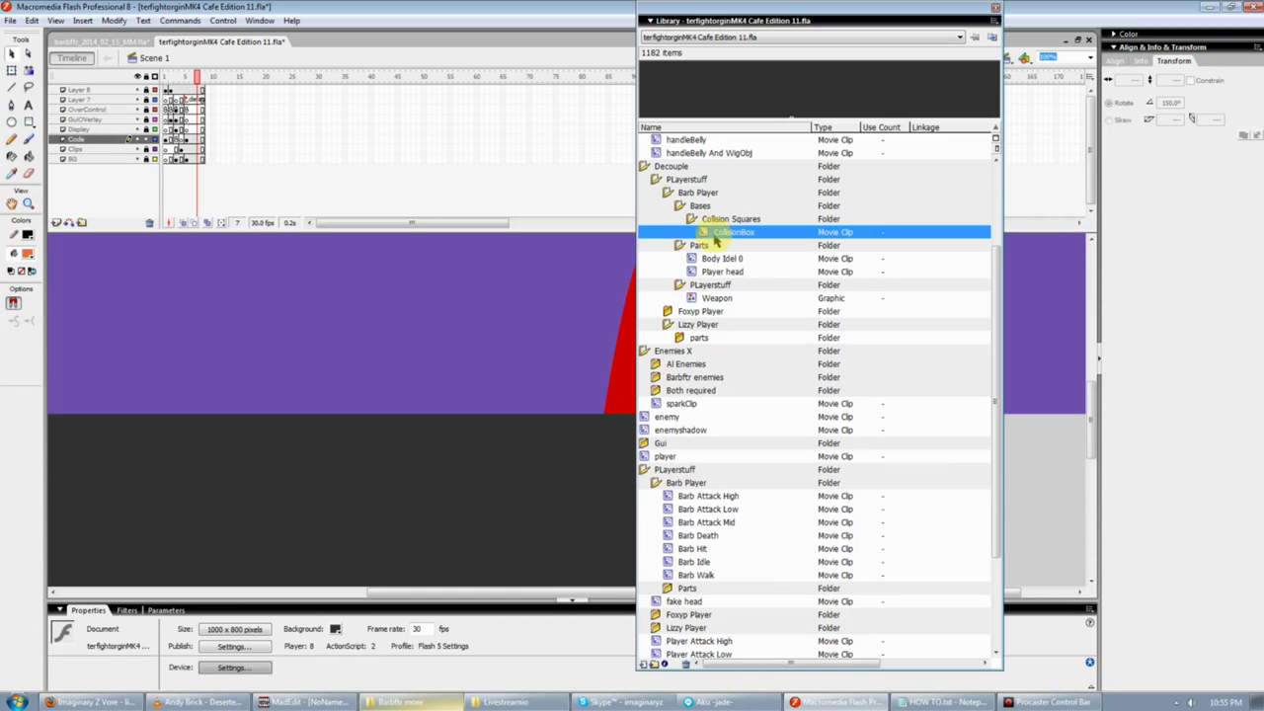
drag(994, 395, 998, 273)
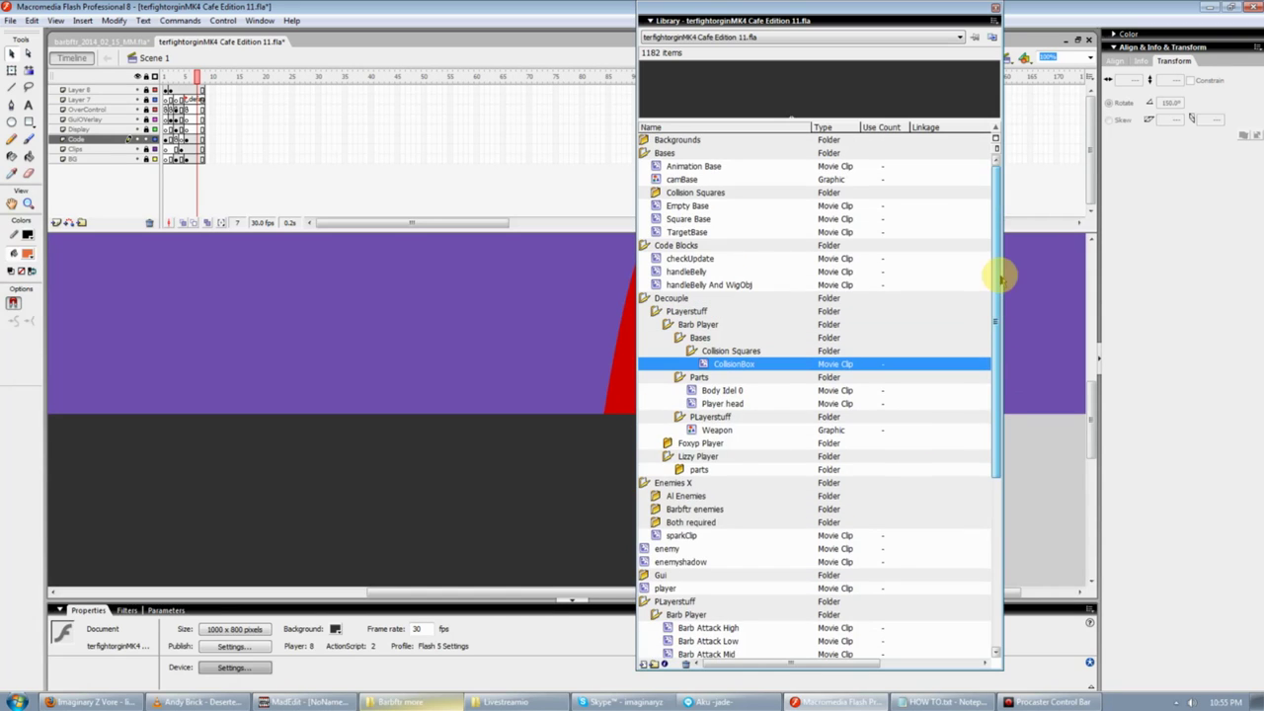
double_click(694, 193)
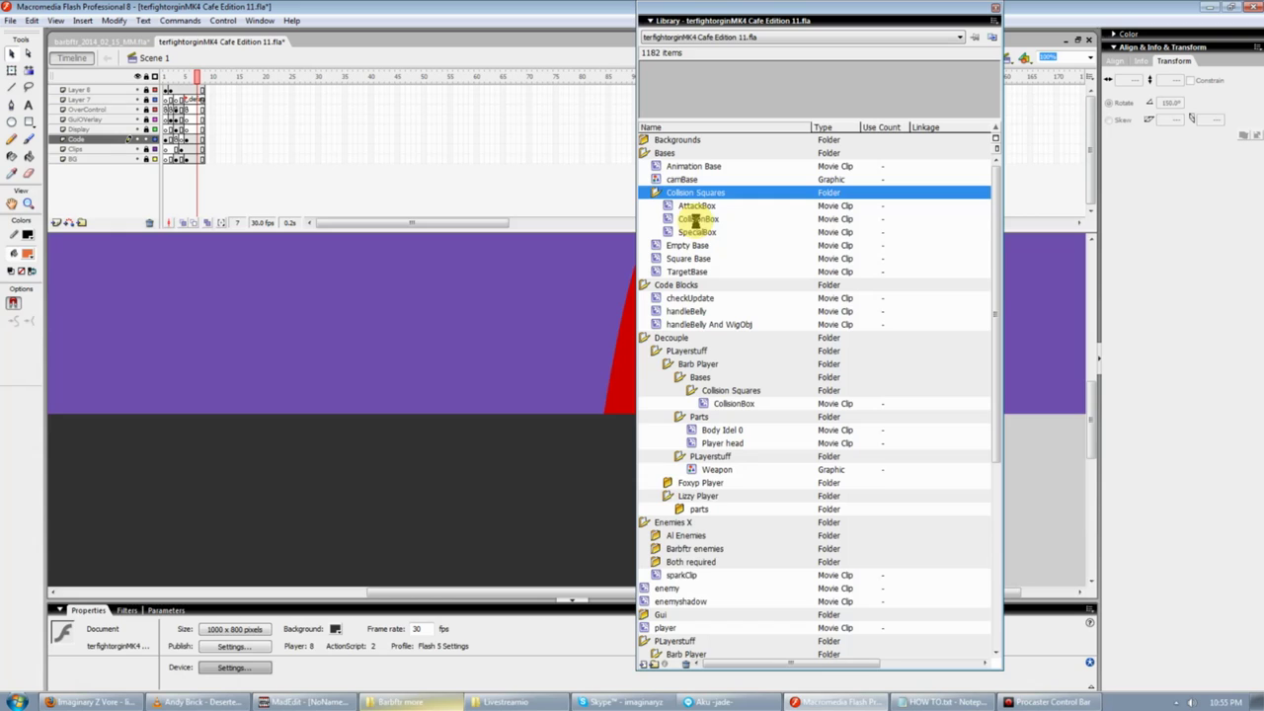
mouse_move(695, 222)
mouse_down()
mouse_move(736, 395)
mouse_move(691, 203)
mouse_up()
click(662, 382)
Delete the emptied Bases folder from Decouple's Barb Player
click(684, 378)
right_click(682, 381)
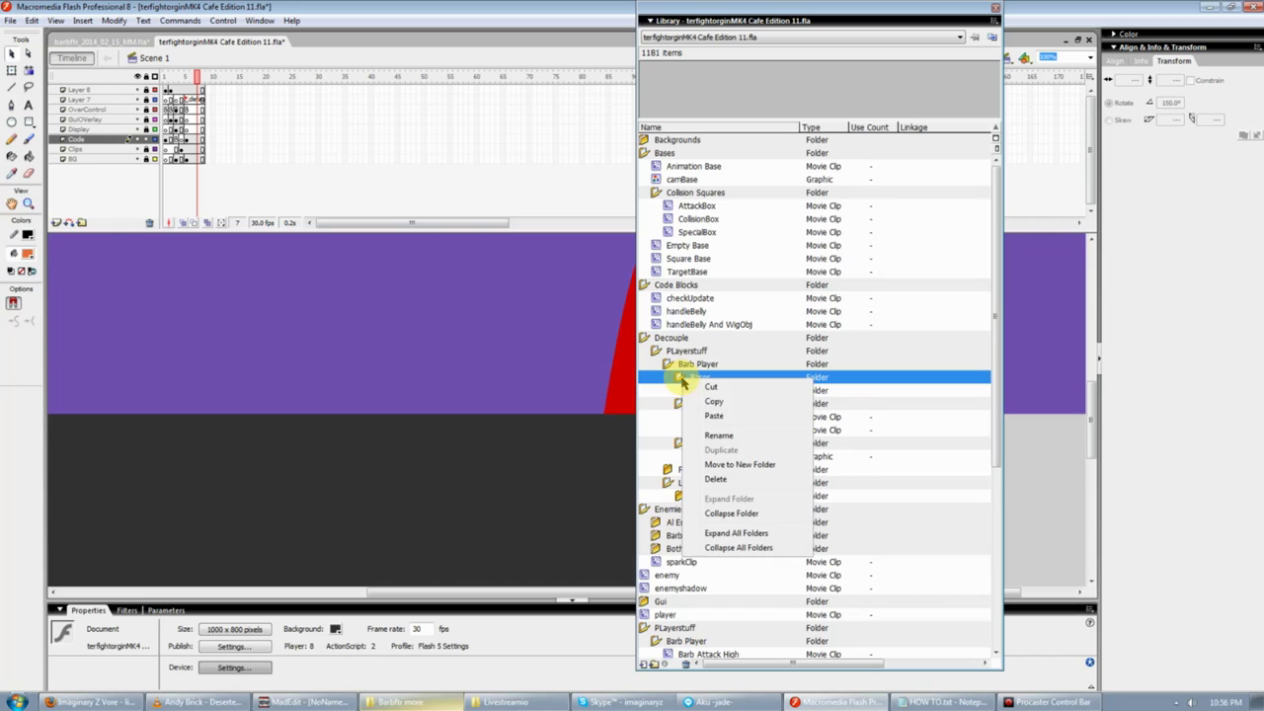
click(715, 479)
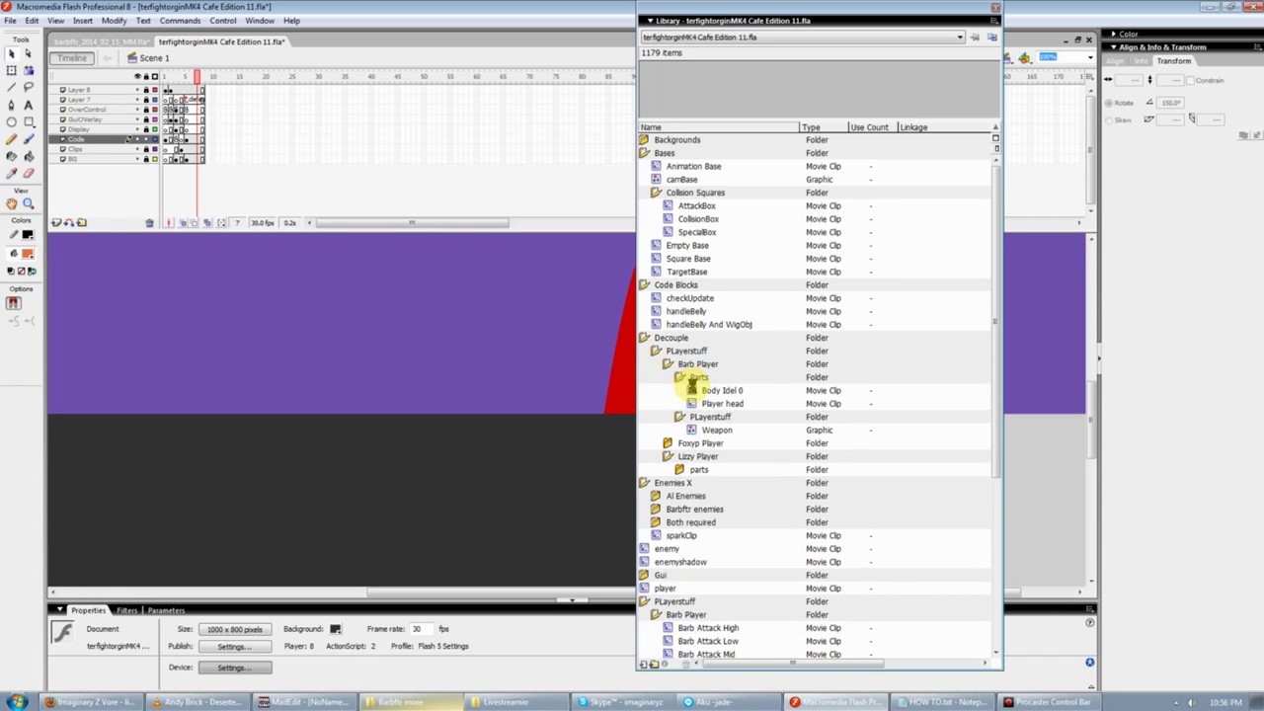
Merge Body Idel 0 and Player head by moving the root Barb Parts clips into Decouple's Parts folder, replacing existing items, and back
click(693, 390)
scroll(889, 445, down, 5)
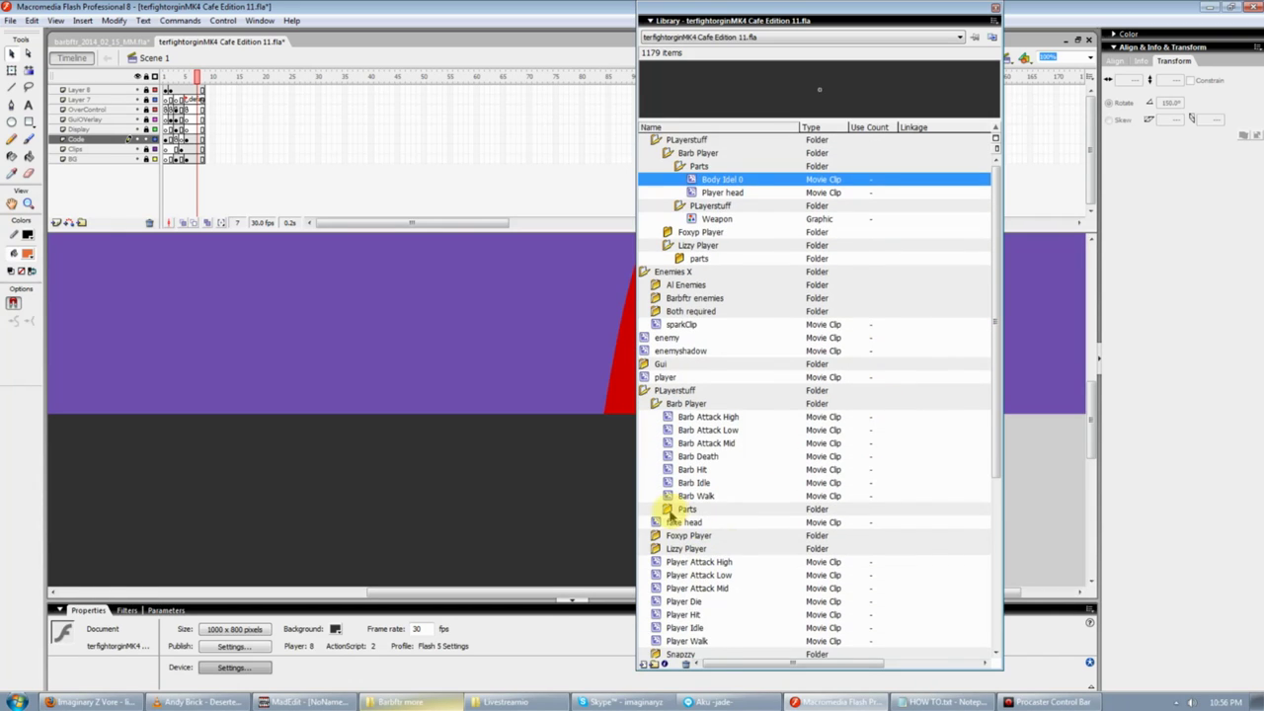
double_click(670, 509)
scroll(754, 564, down, 2)
scroll(753, 564, up, 1)
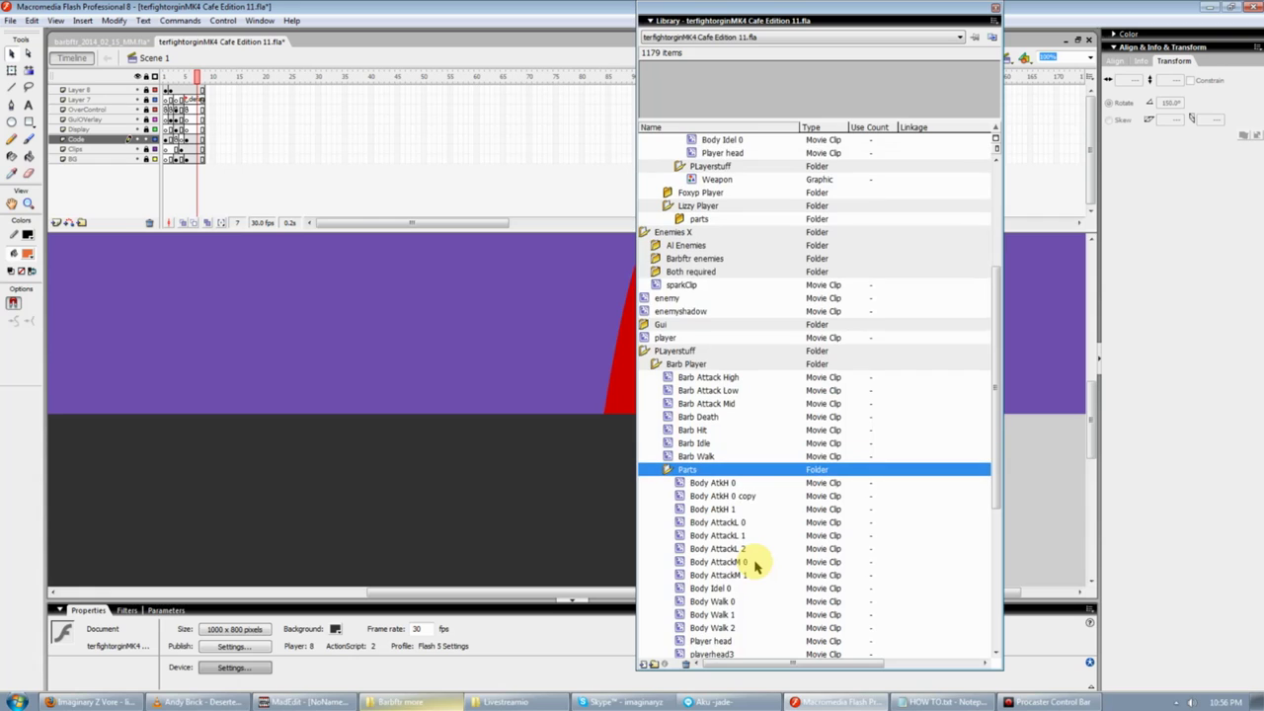
scroll(756, 565, down, 3)
click(711, 470)
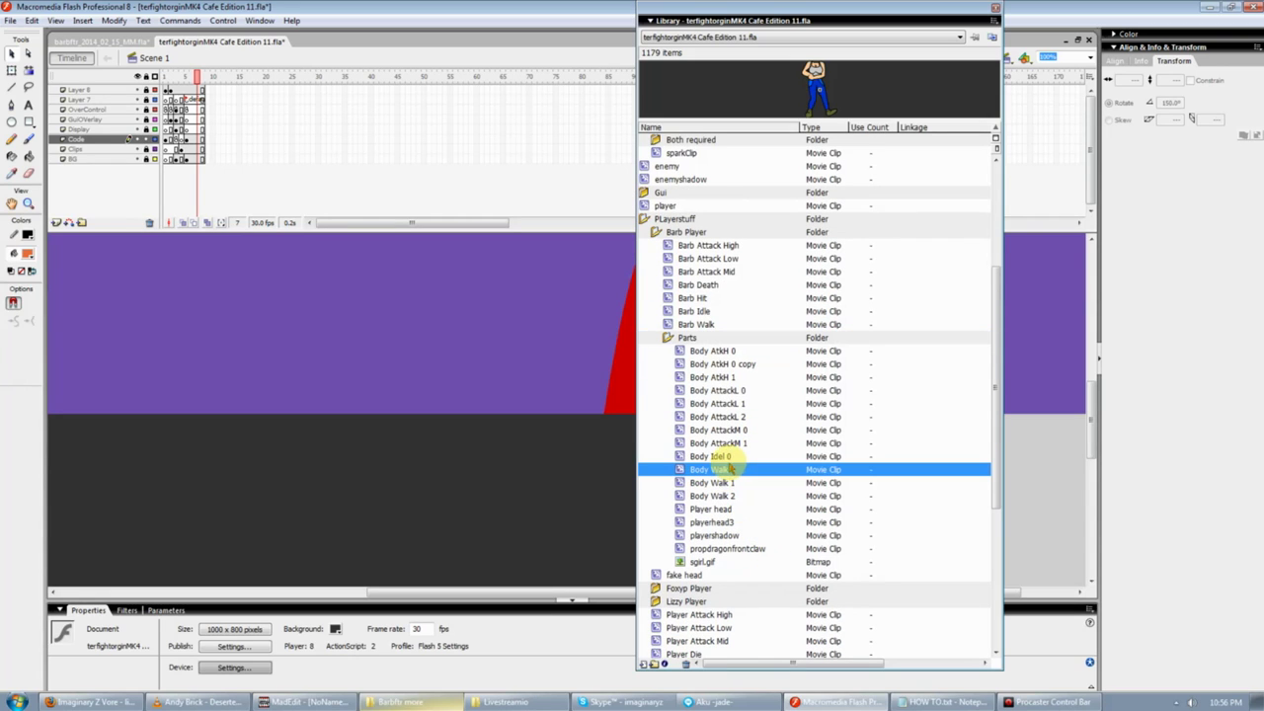
click(728, 458)
ctrl+click(723, 510)
scroll(801, 530, up, 5)
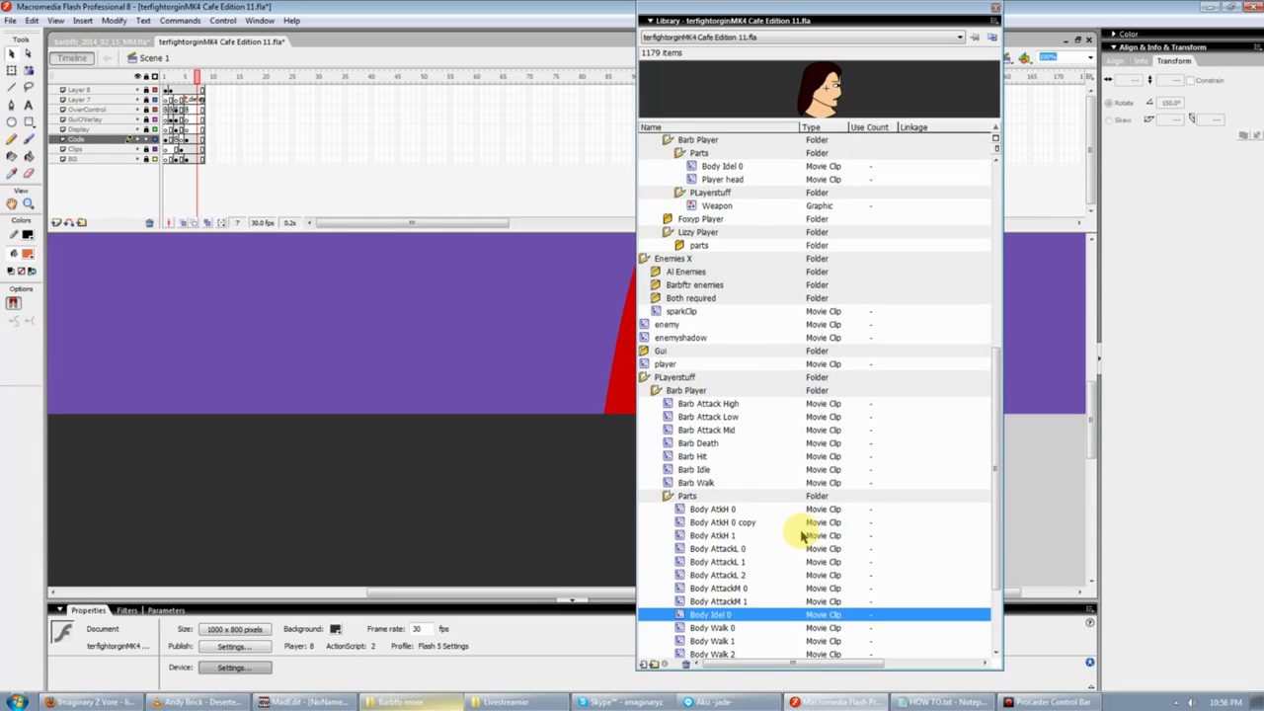
drag(731, 614, 726, 164)
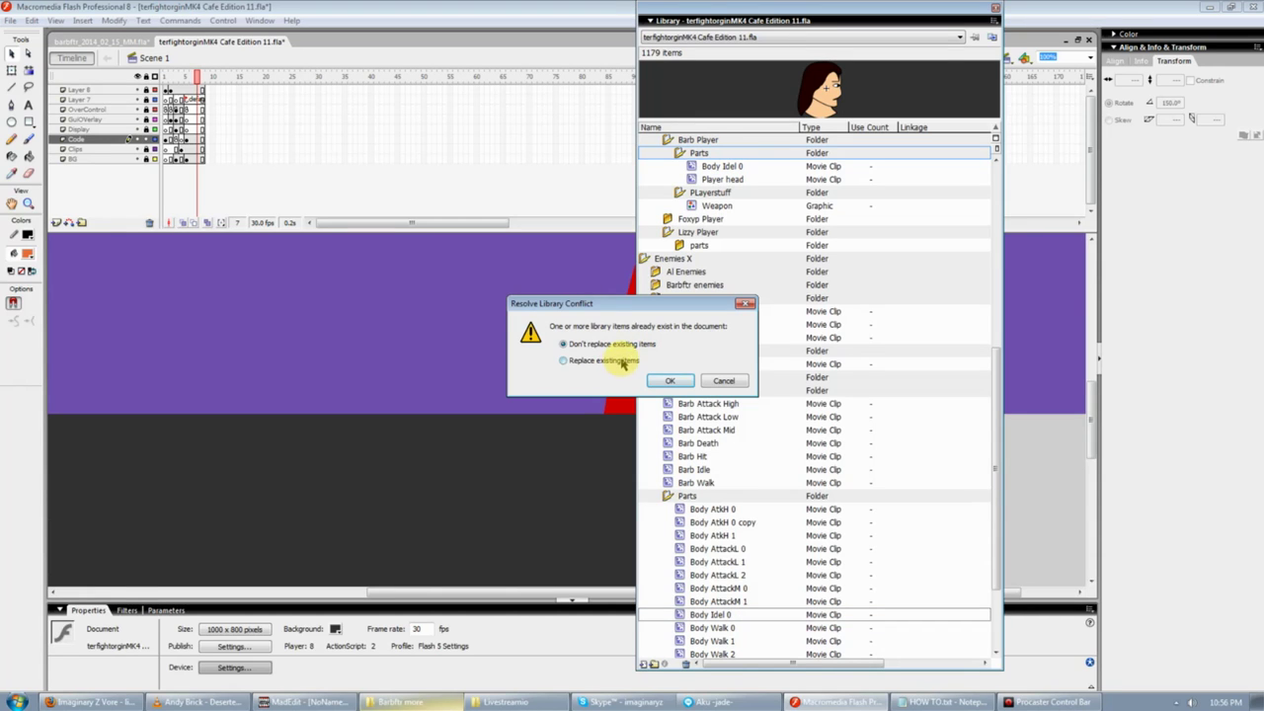
click(622, 360)
click(669, 380)
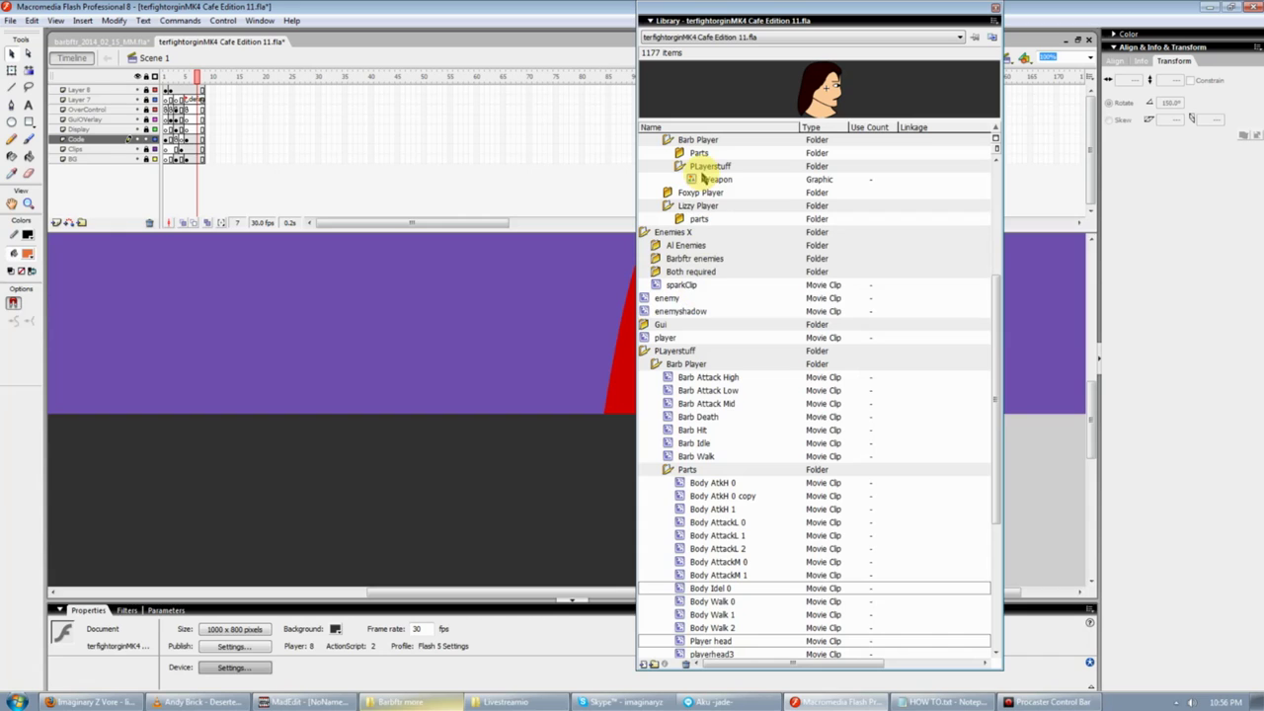
Check the contents of the root Barb Player's Parts folder and collapse the Parts and Barb Player folders
double_click(669, 471)
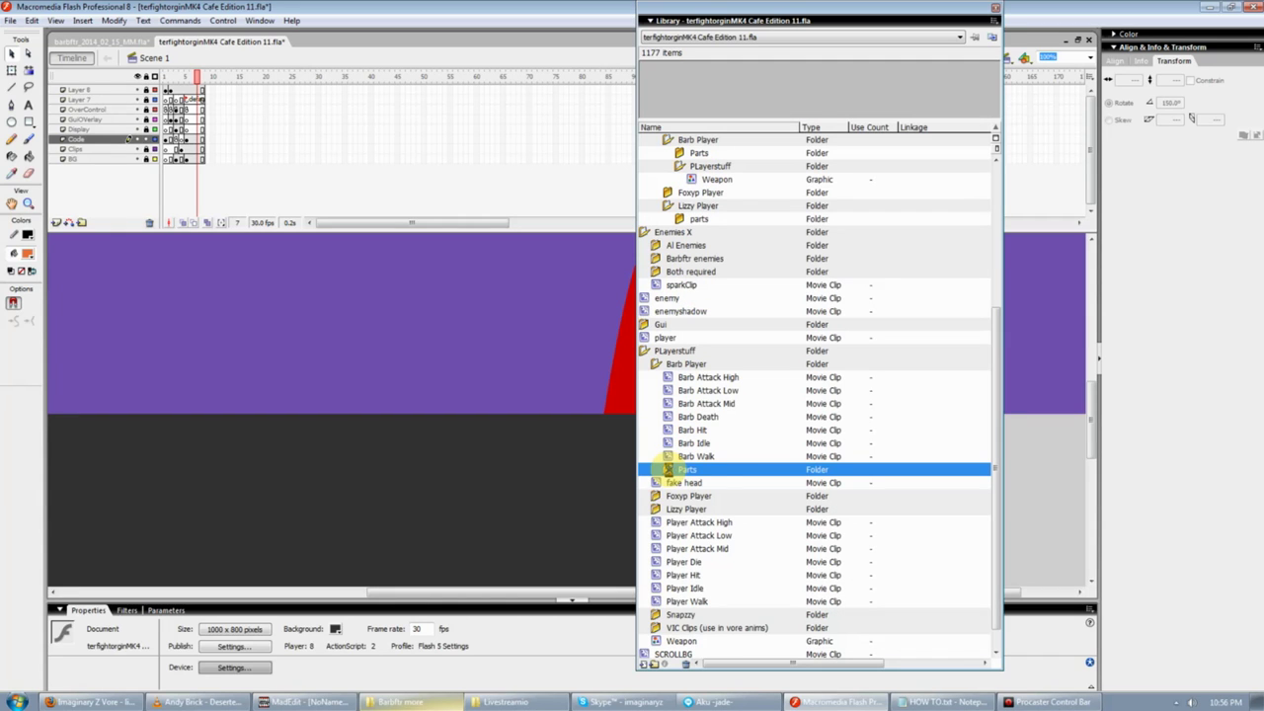
double_click(669, 470)
scroll(697, 493, down, 3)
scroll(701, 558, up, 2)
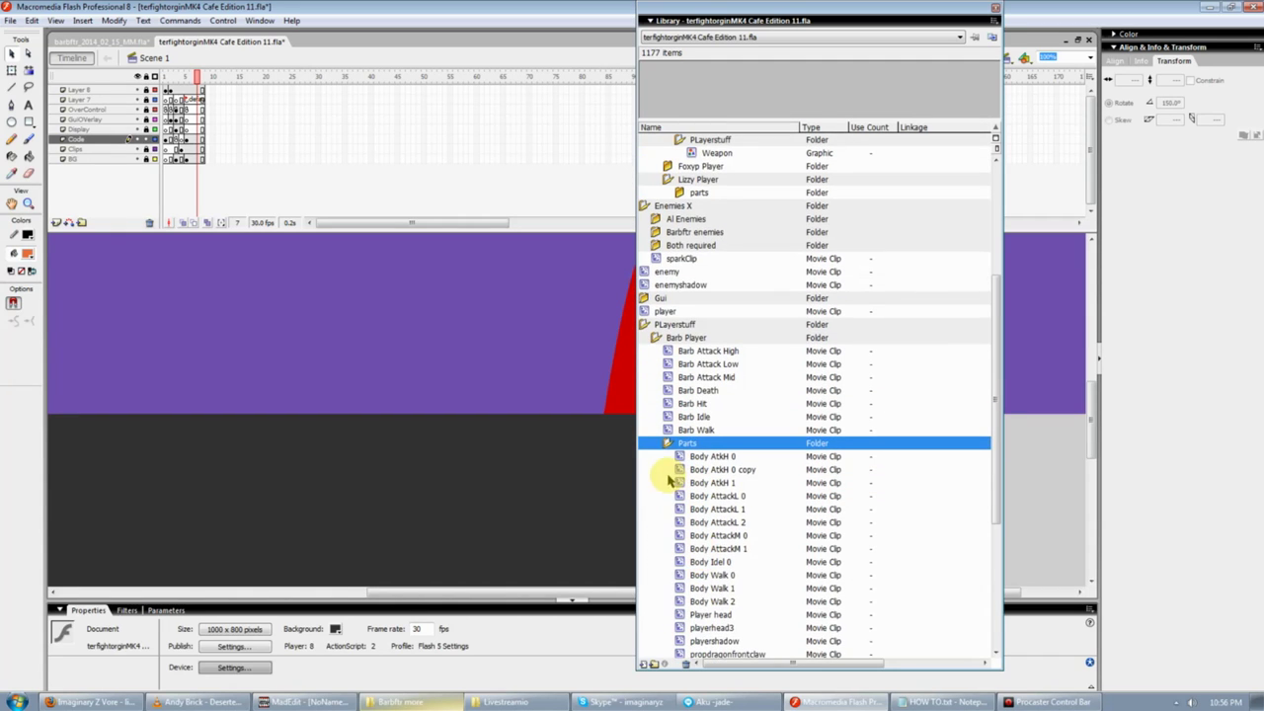
double_click(667, 443)
scroll(707, 482, up, 2)
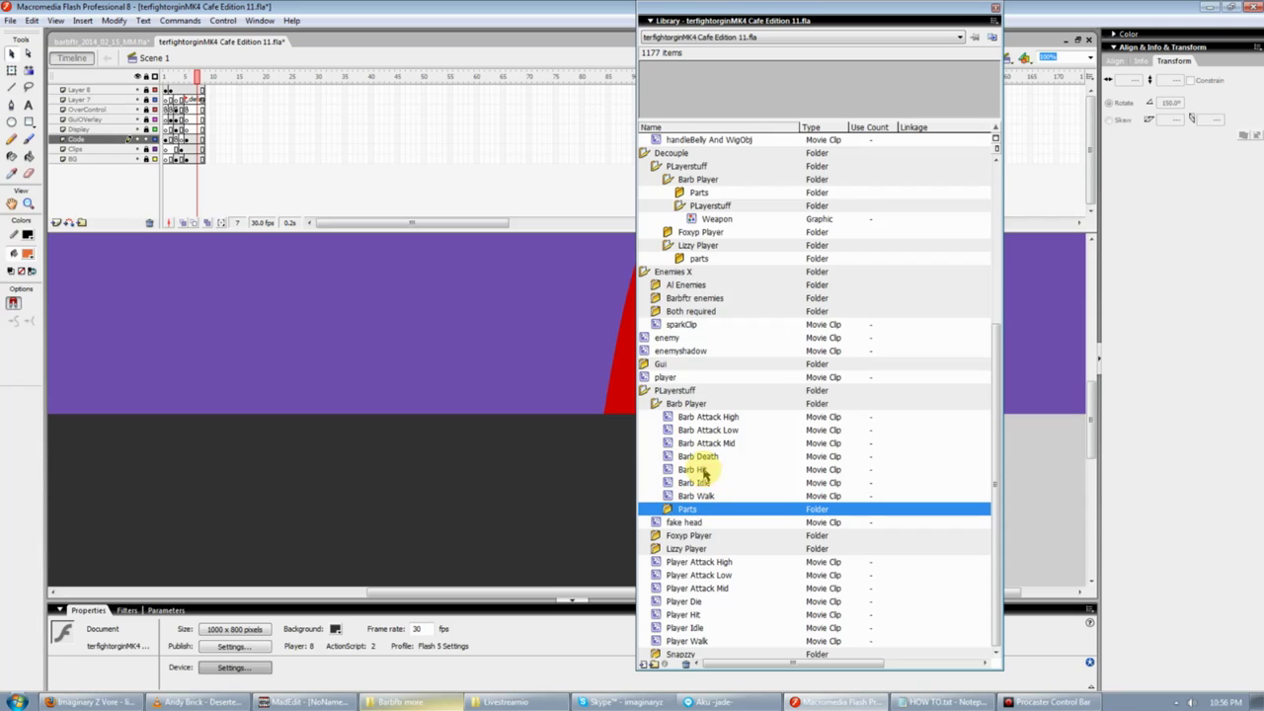
double_click(665, 404)
Compare the two Weapon graphics, then duplicate the one in Decouple's nested PLayerstuff folder and name the copy Weapon New
click(664, 614)
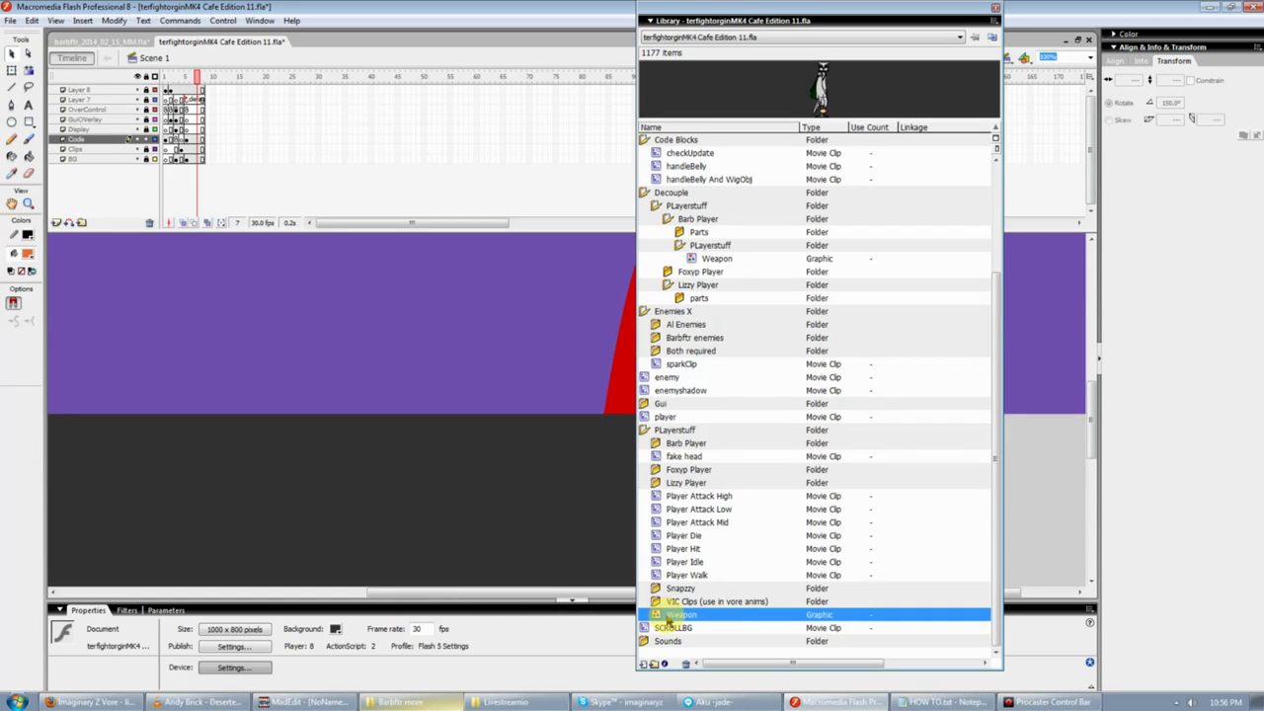
click(695, 258)
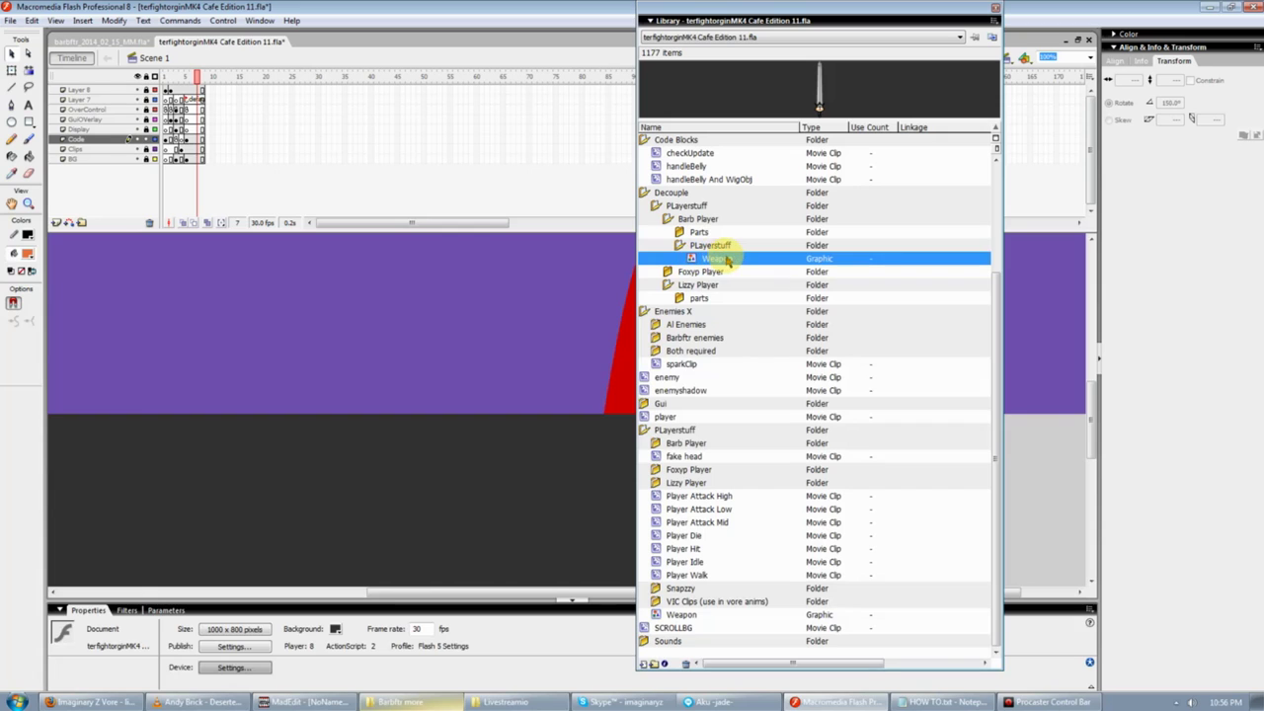
right_click(733, 264)
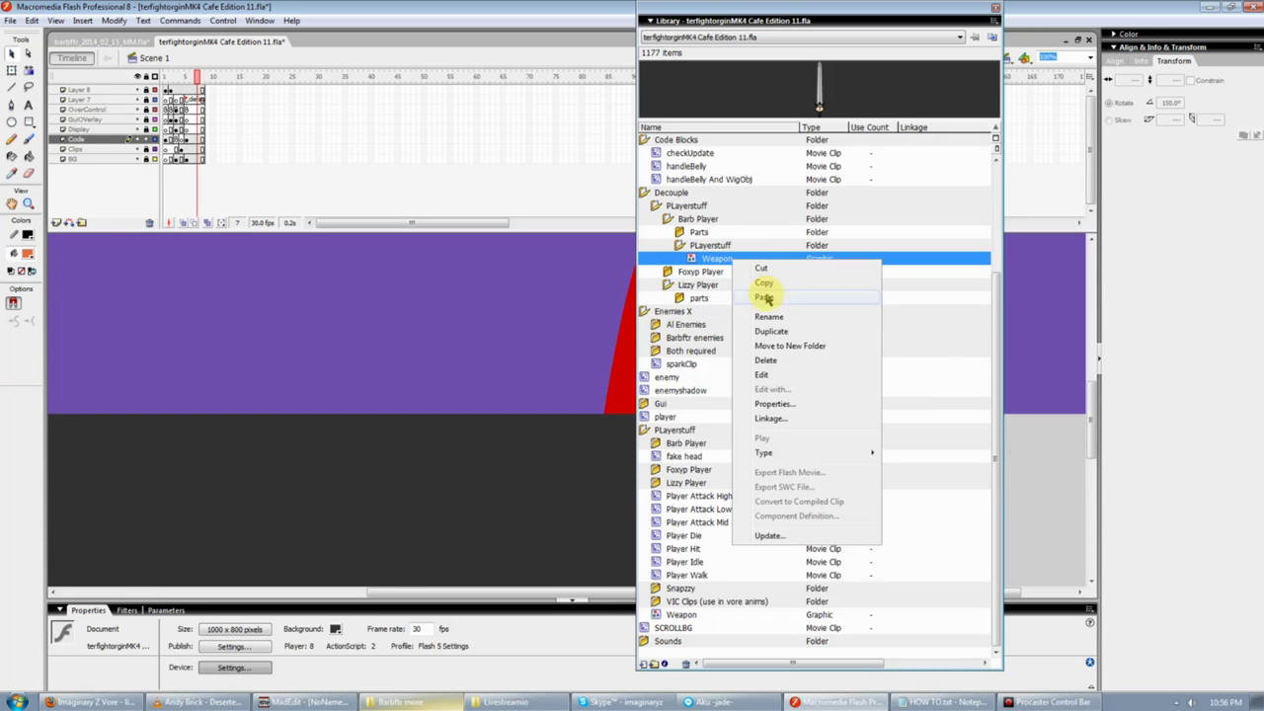
click(776, 336)
click(748, 231)
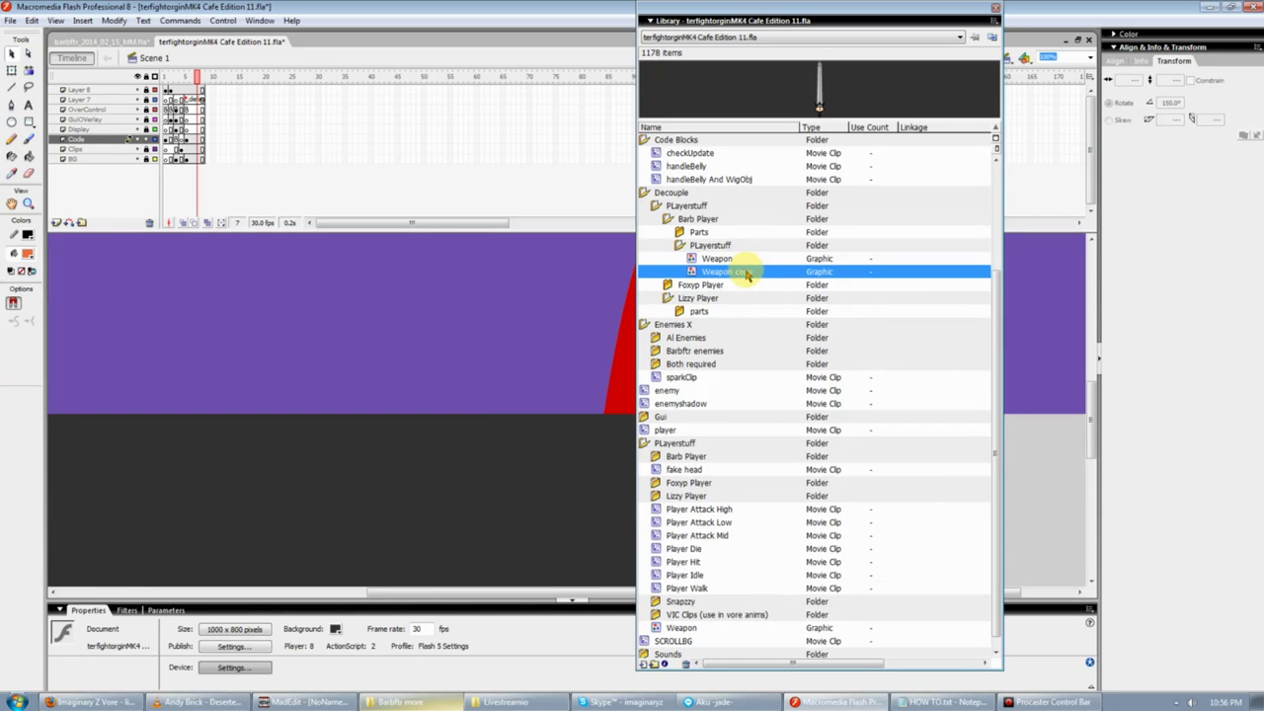
double_click(775, 277)
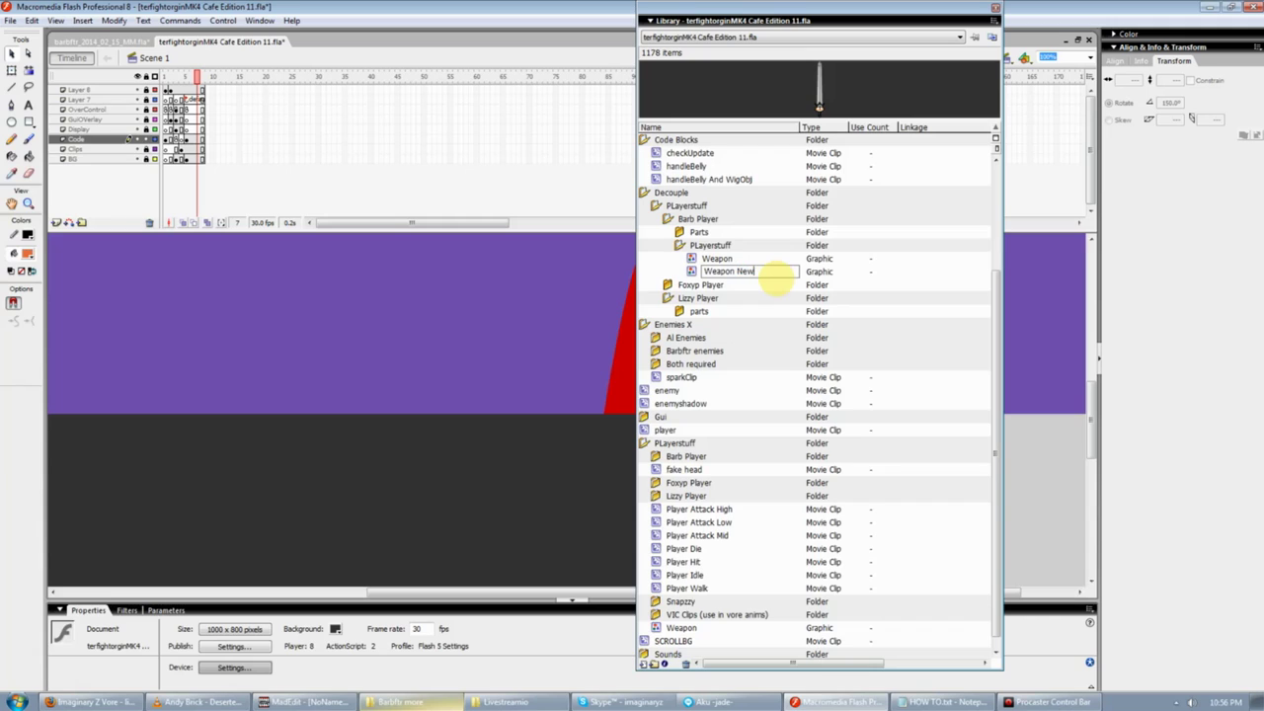
key(Return)
scroll(756, 302, down, 1)
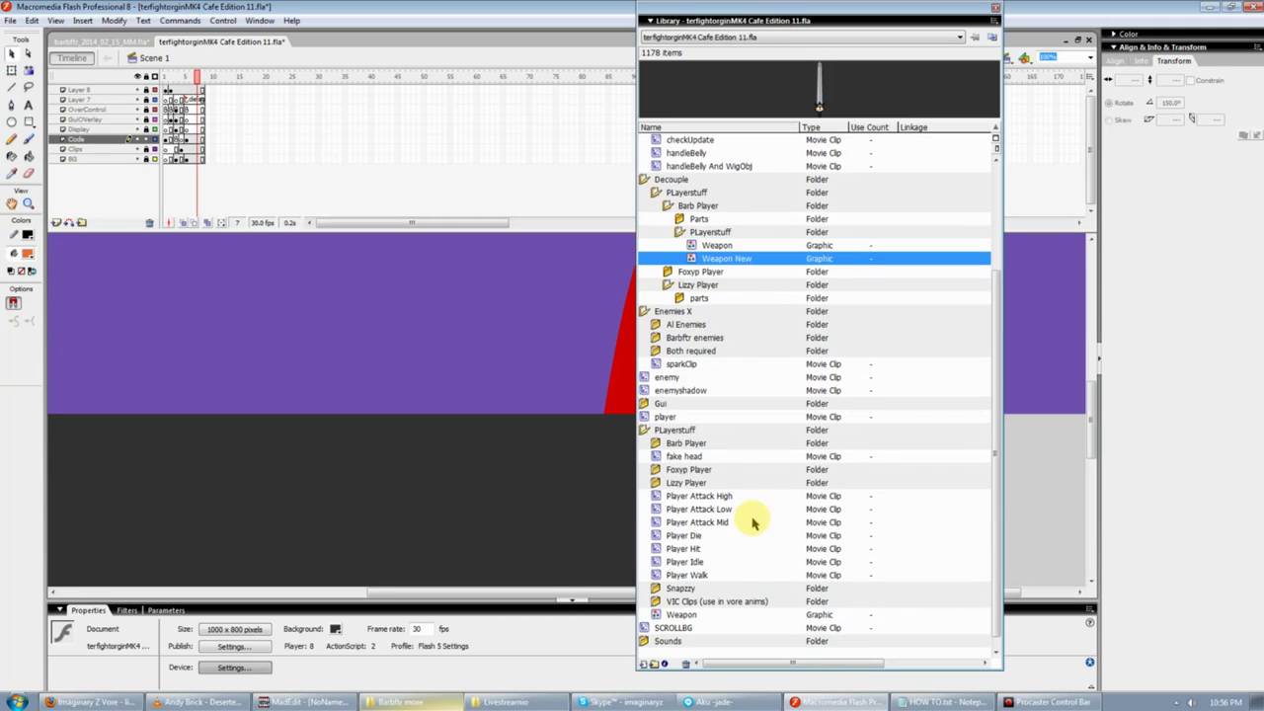